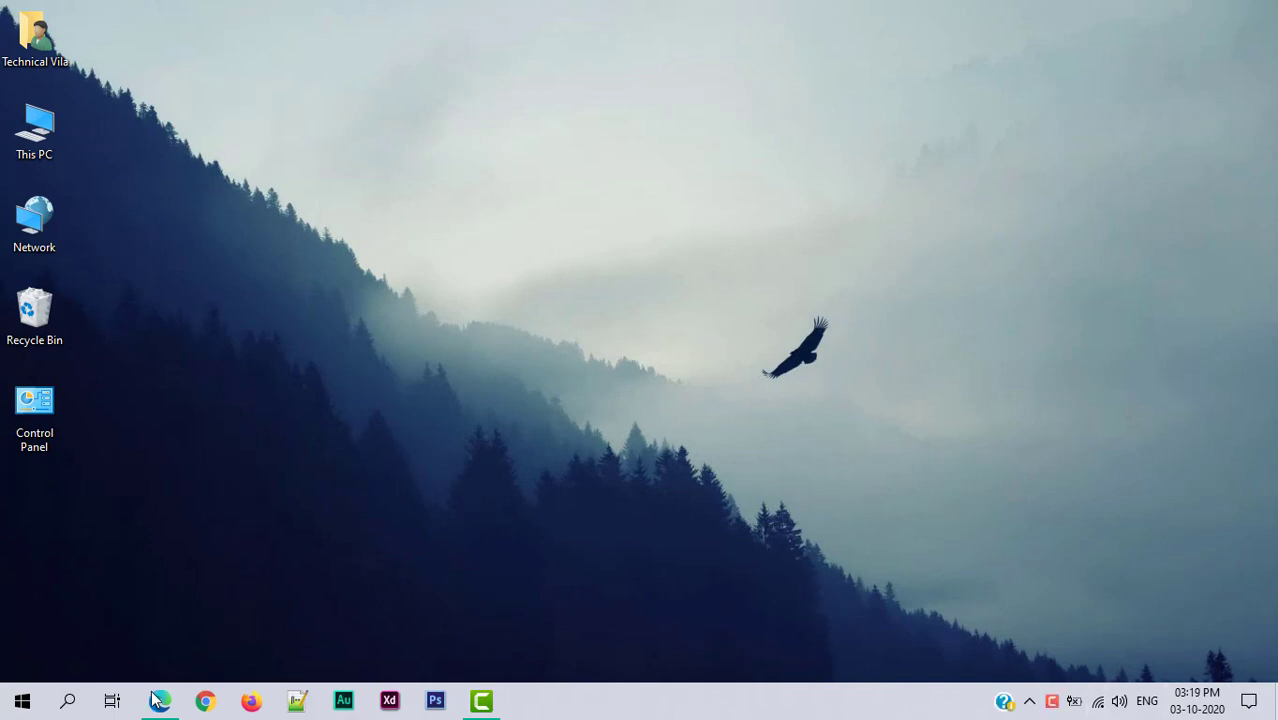
Step: Search Google for "virtualbox download" in the web browser and go to the VirtualBox 6.1.14 platform packages on virtualbox.org
click(158, 701)
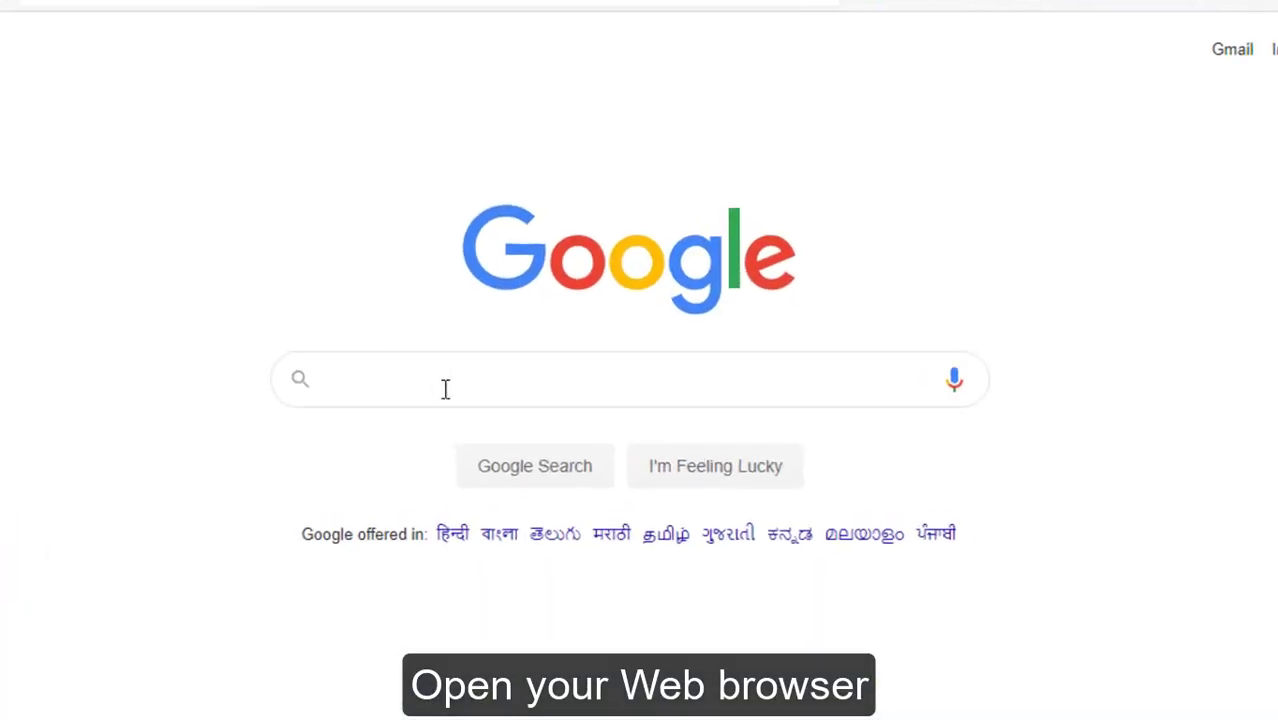
click(452, 389)
text(virtu)
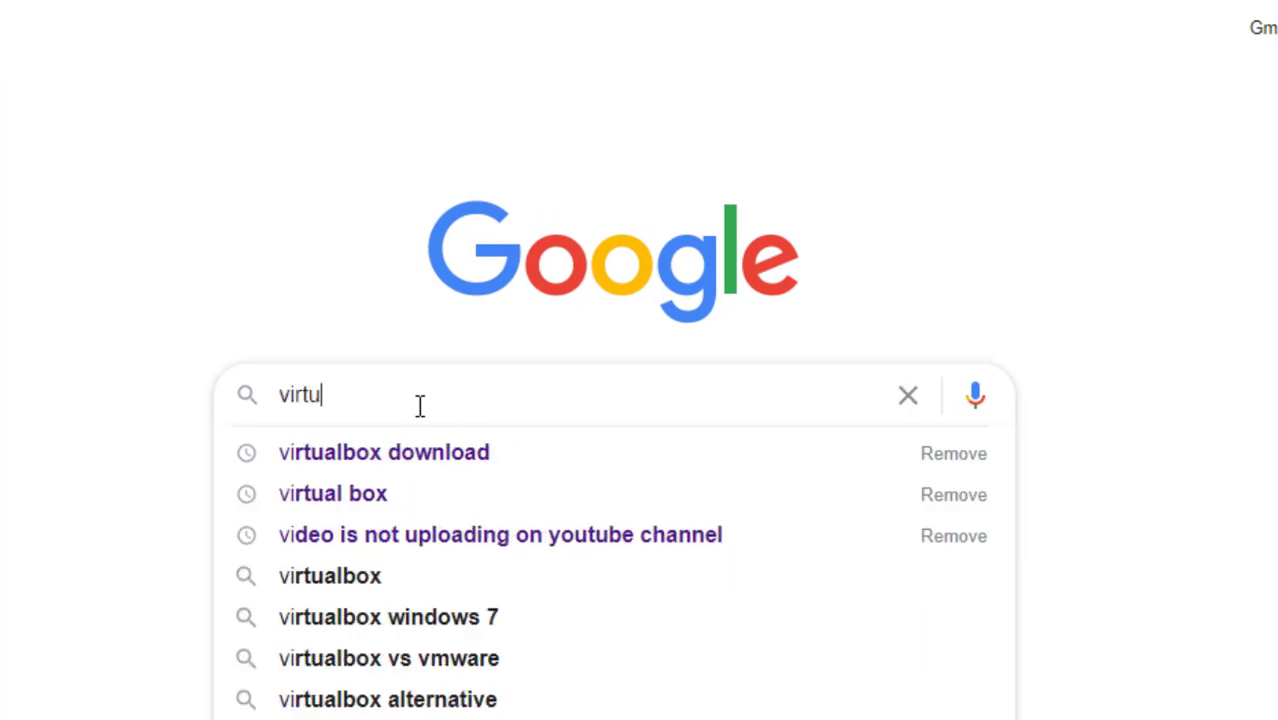
text(albox downl)
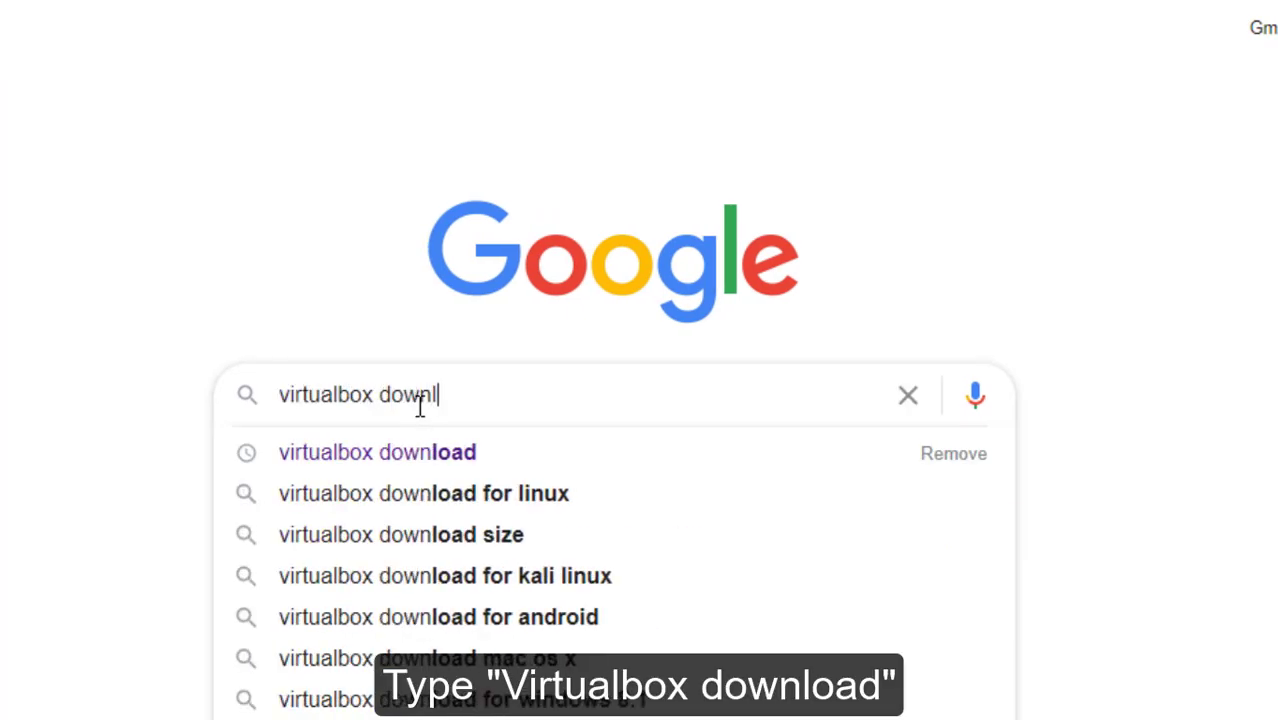
text(oad)
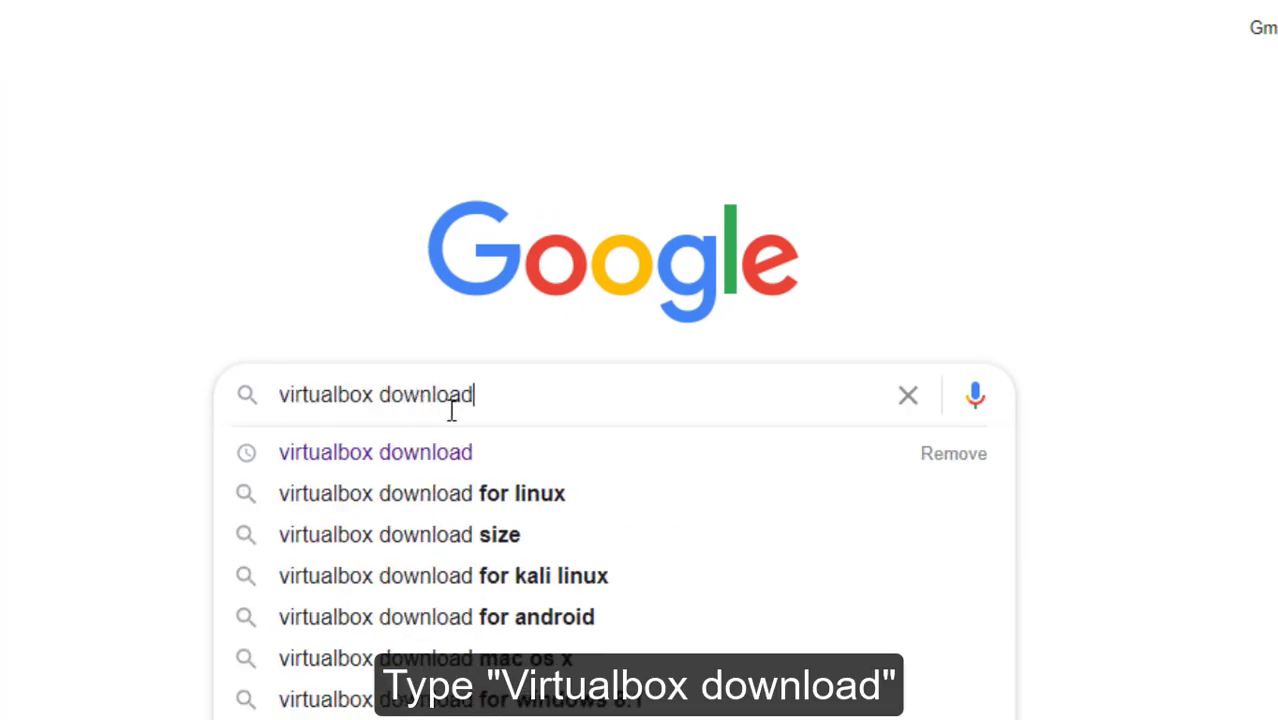
key(Escape)
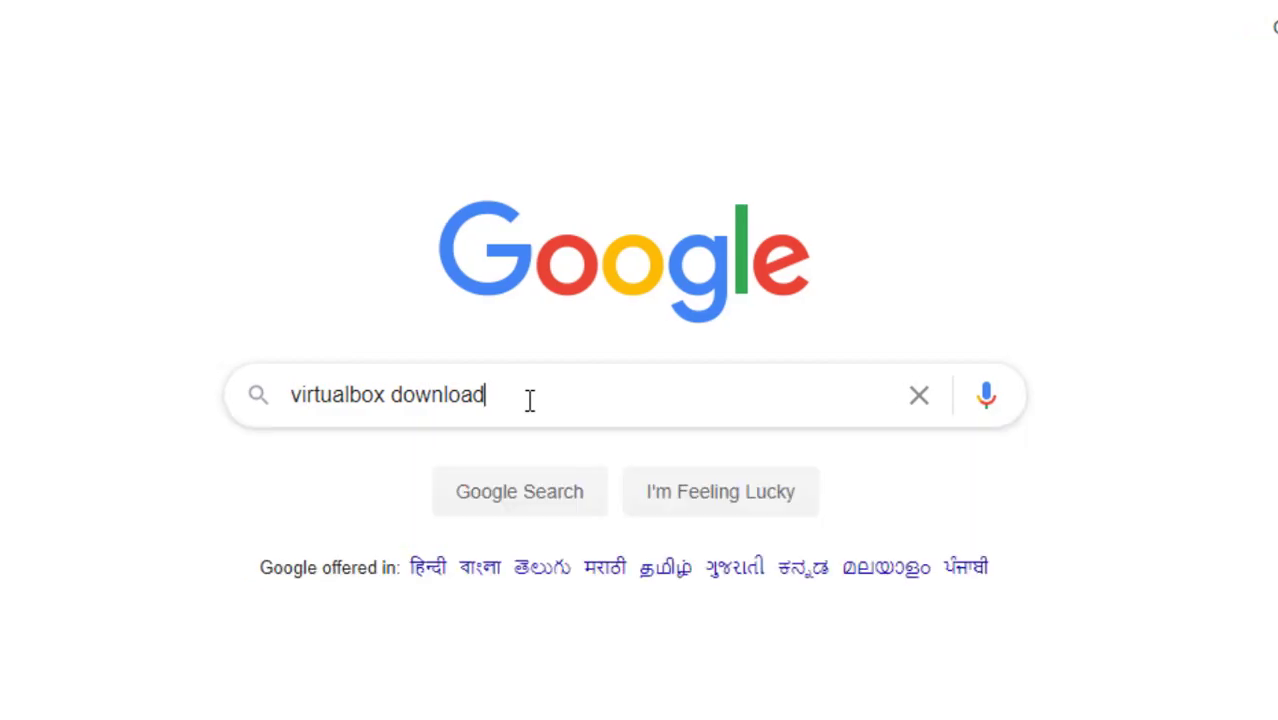
key(Return)
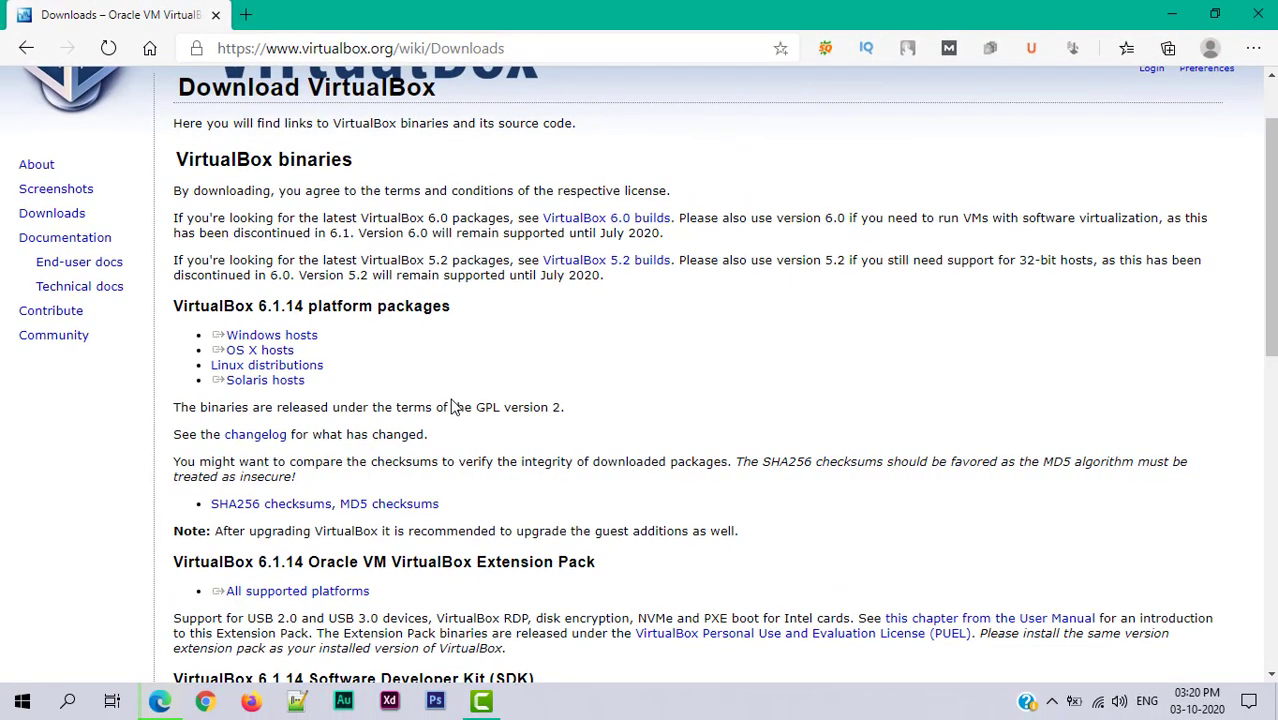
scroll(452, 406, down, 1)
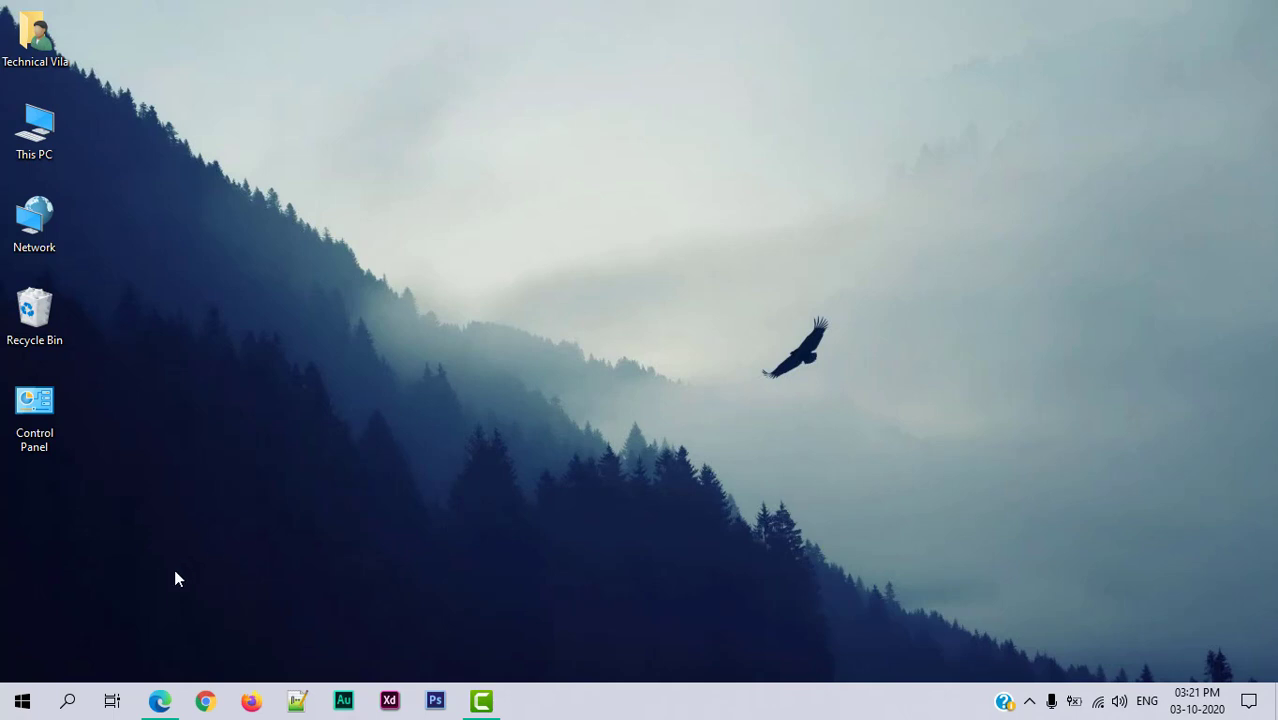
Step: Search Google for "ubuntu download" in the web browser
click(160, 700)
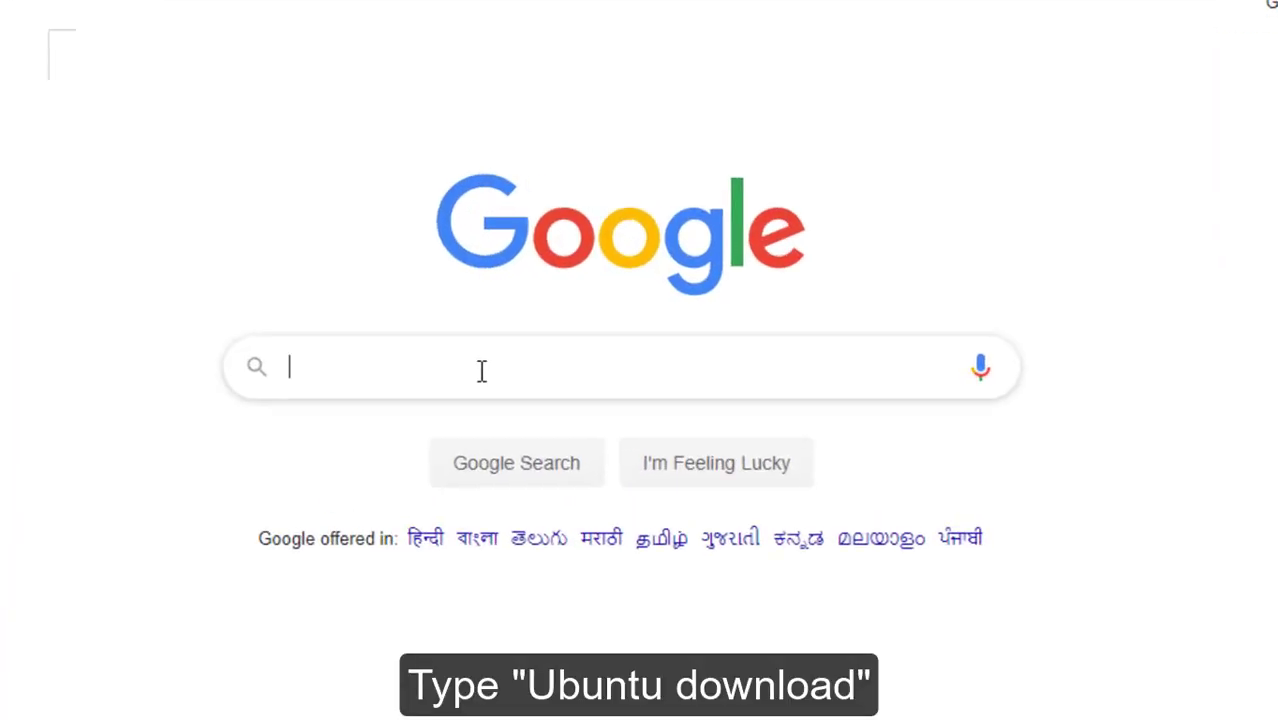
text(ubuntu )
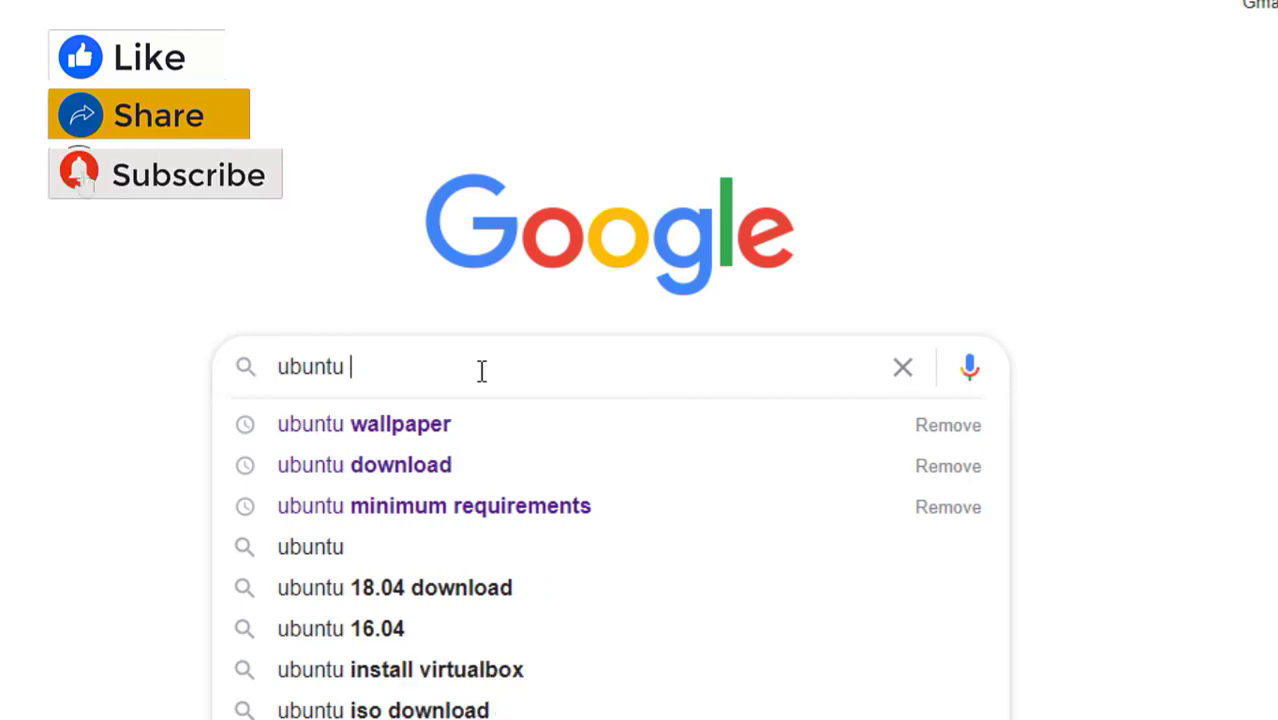
text(download)
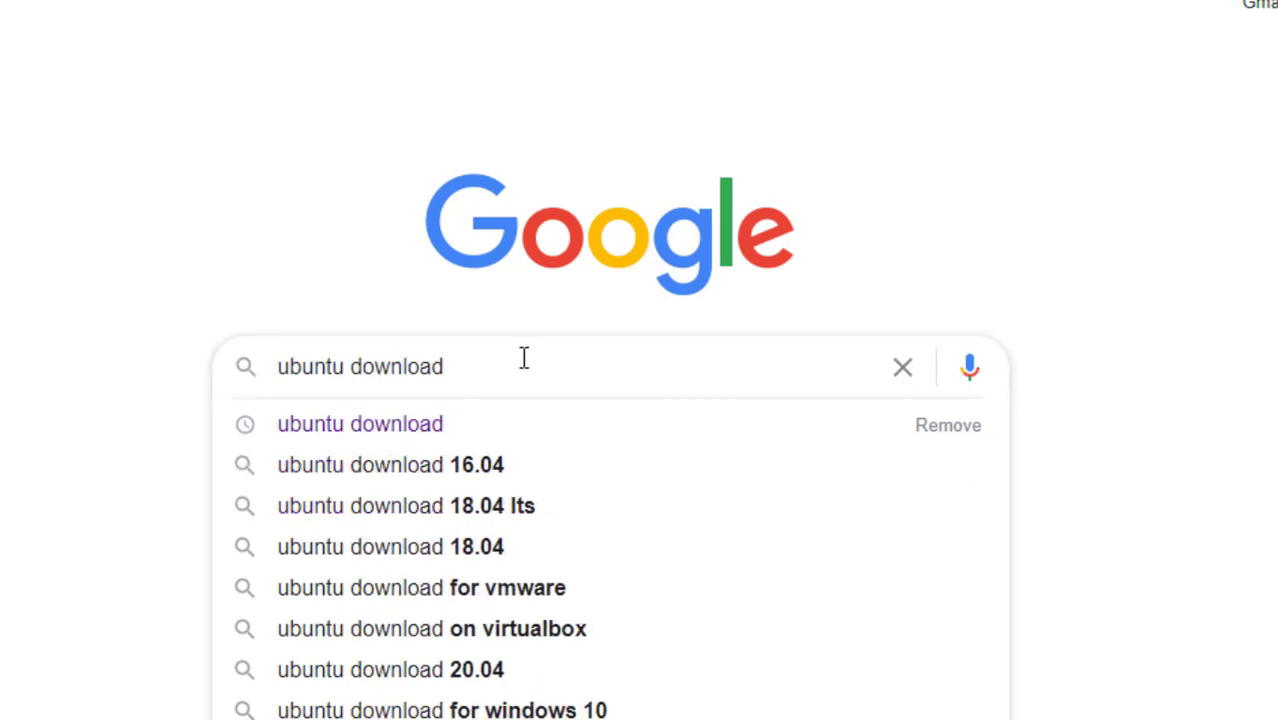
key(Escape)
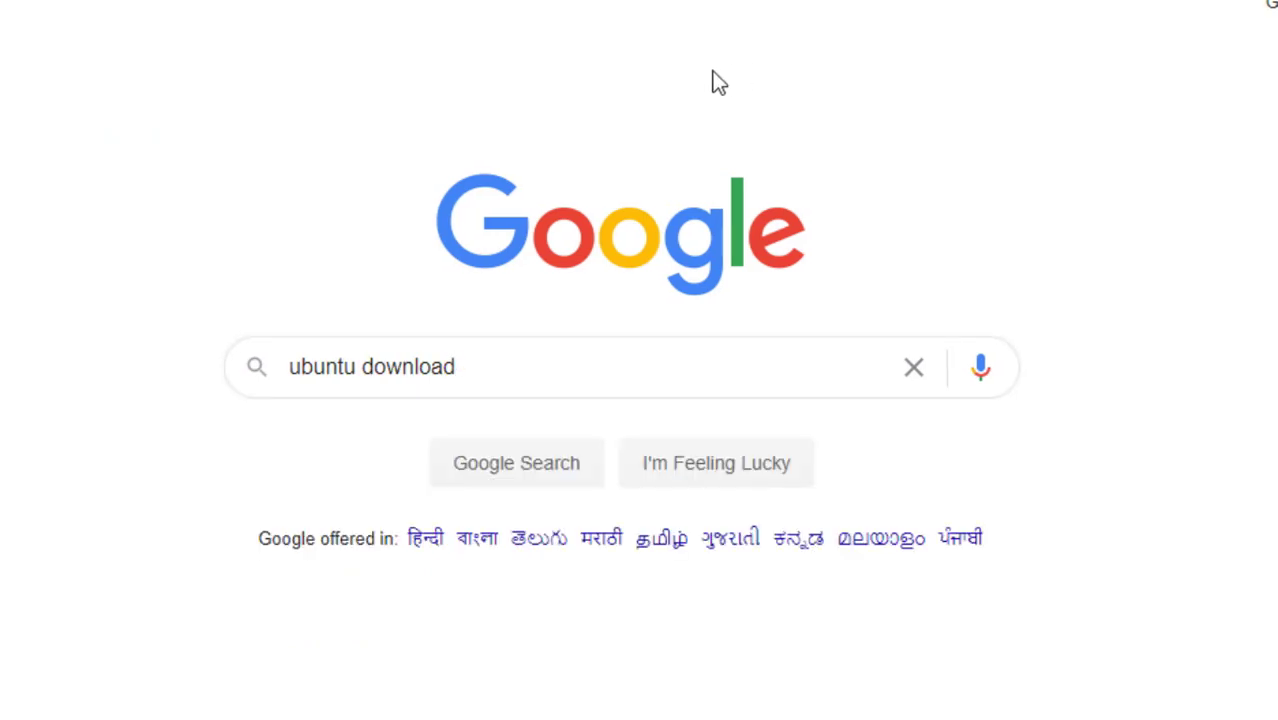
key(Return)
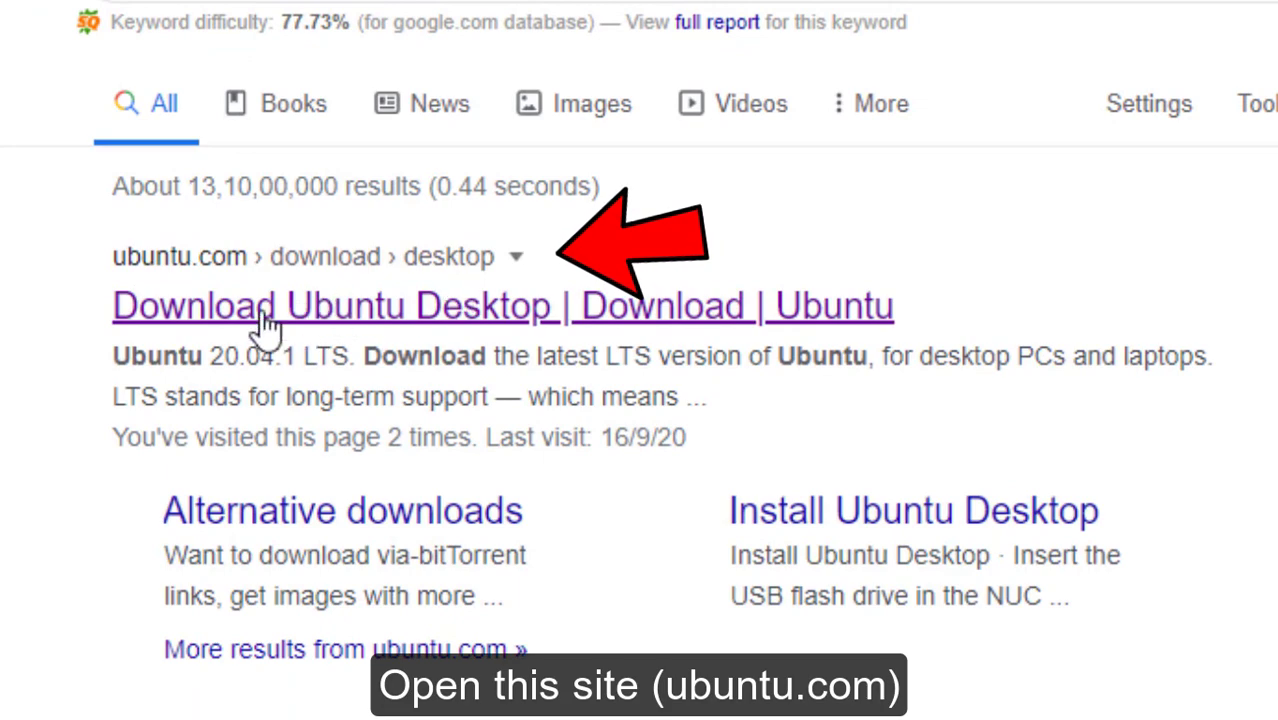
Step: Open the Download Ubuntu Desktop page on ubuntu.com and download Ubuntu 20.04.1 LTS
click(360, 320)
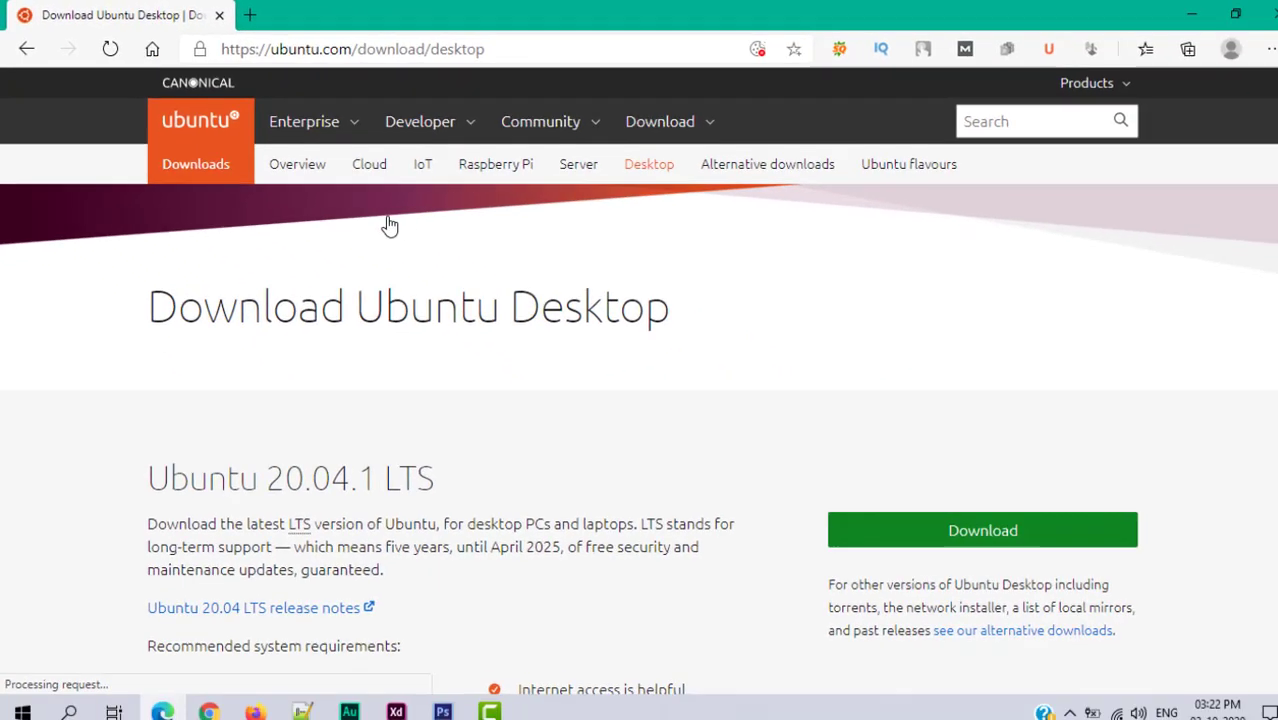
scroll(362, 266, down, 1)
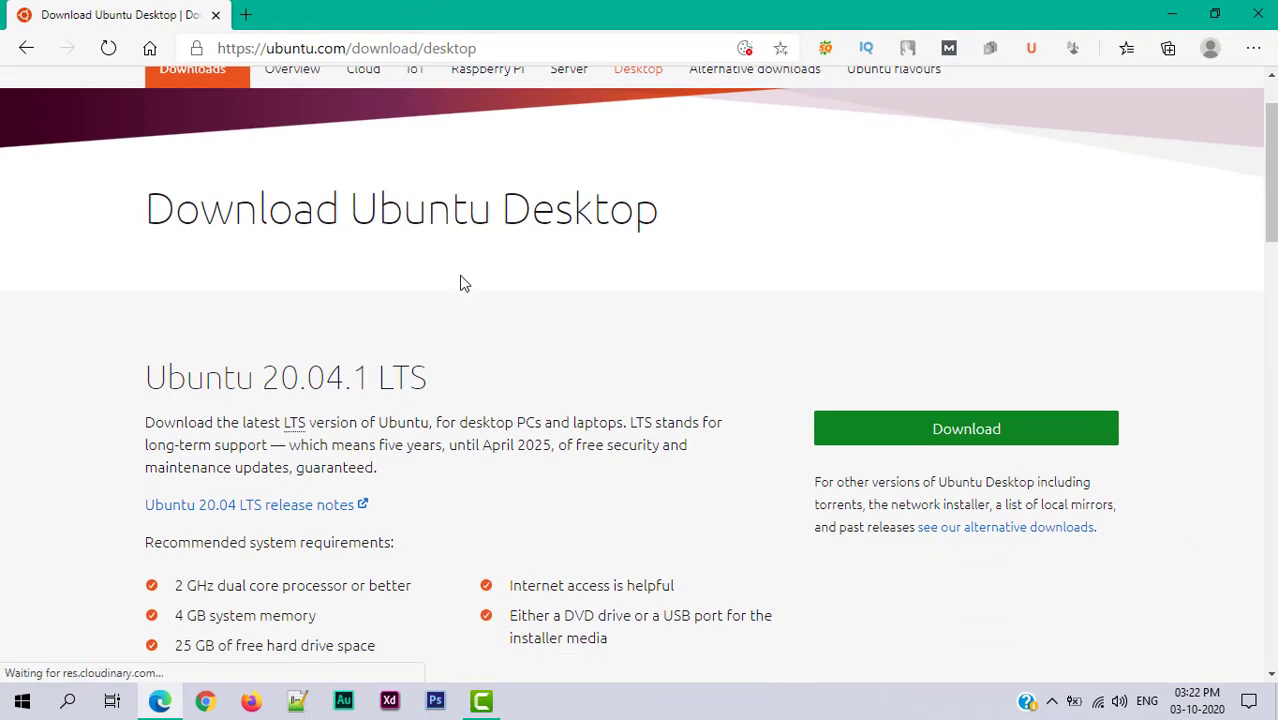
scroll(340, 410, down, 1)
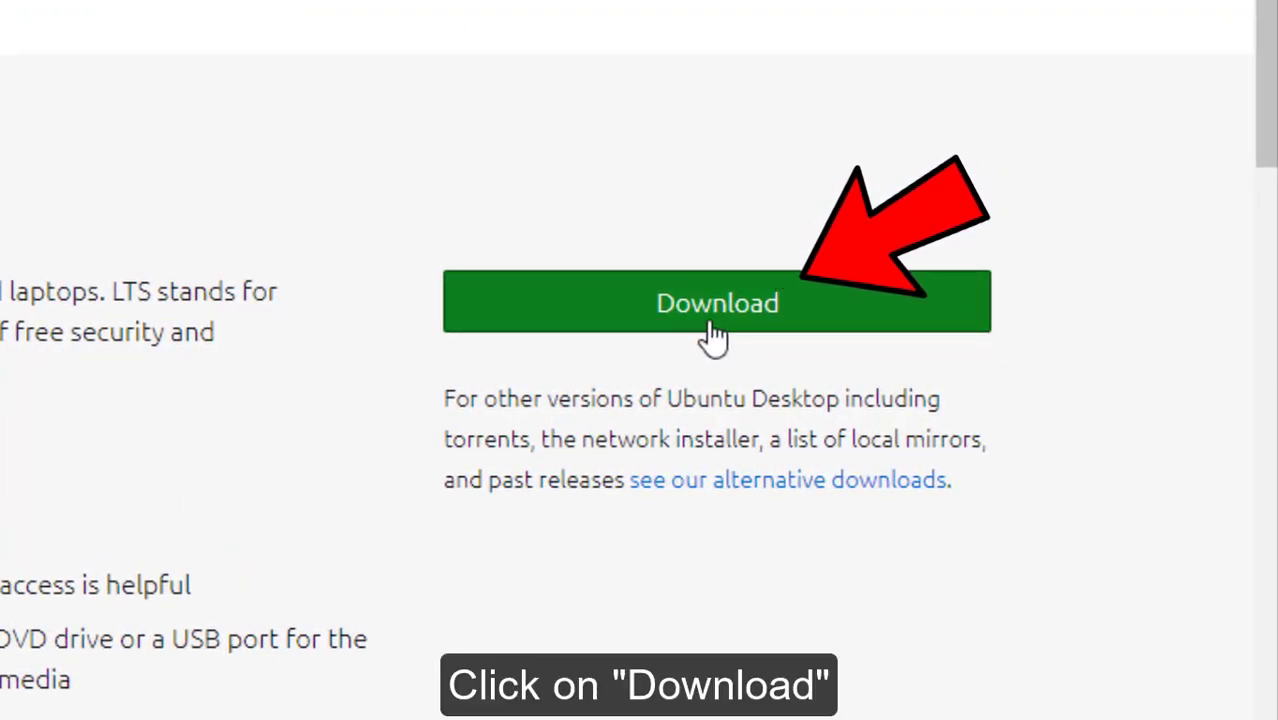
click(713, 336)
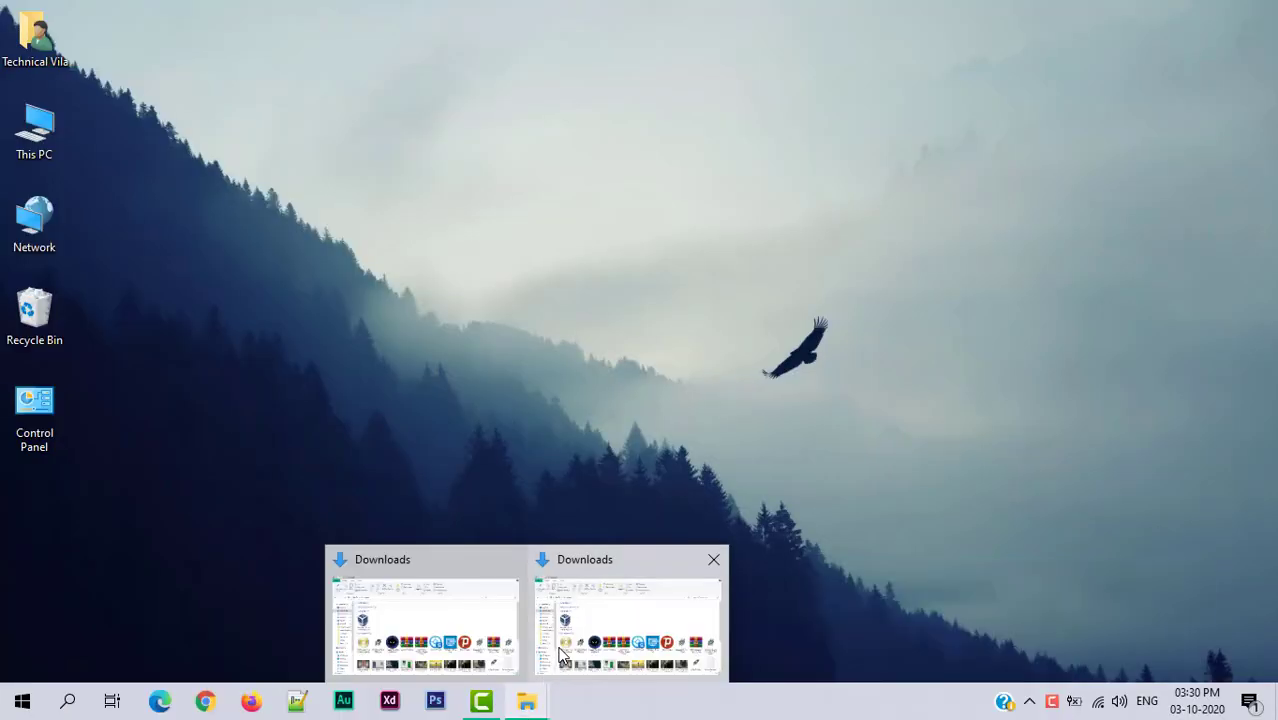
Step: Locate the downloaded files in File Explorer and launch the installer VirtualBox-6.1.14-140239-Win.exe
click(563, 656)
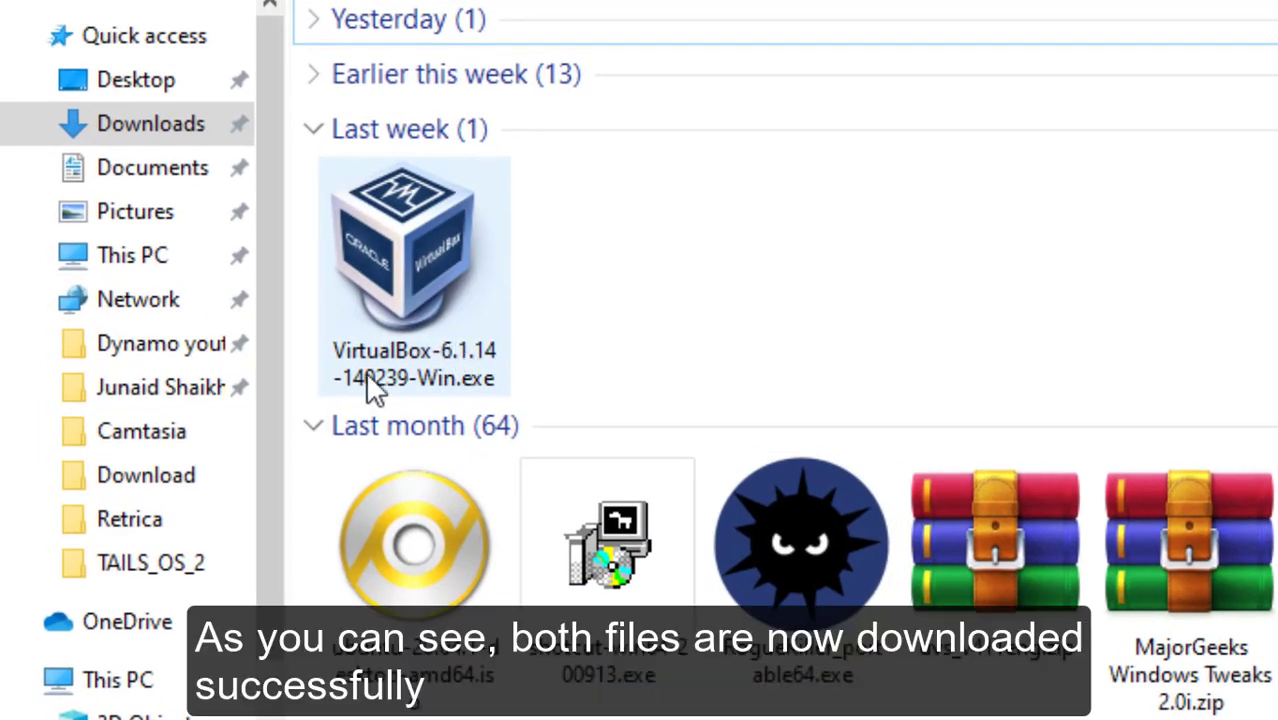
mouse_move(236, 384)
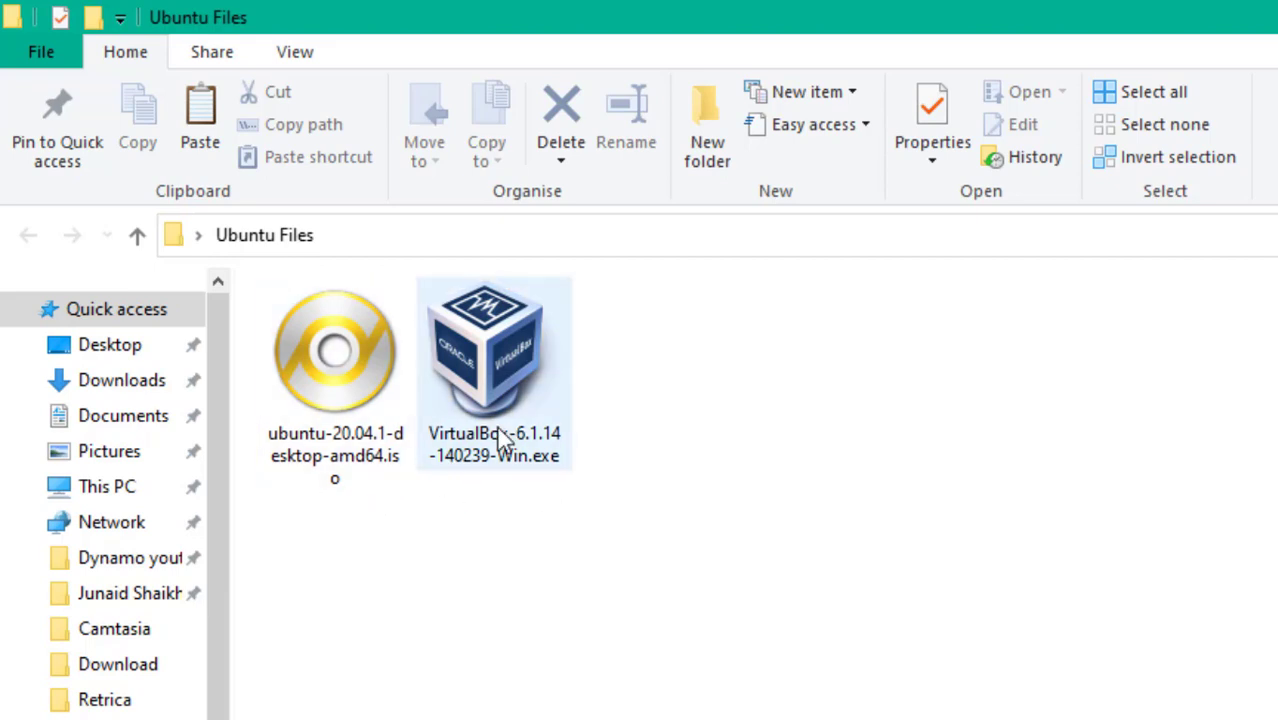
double_click(488, 463)
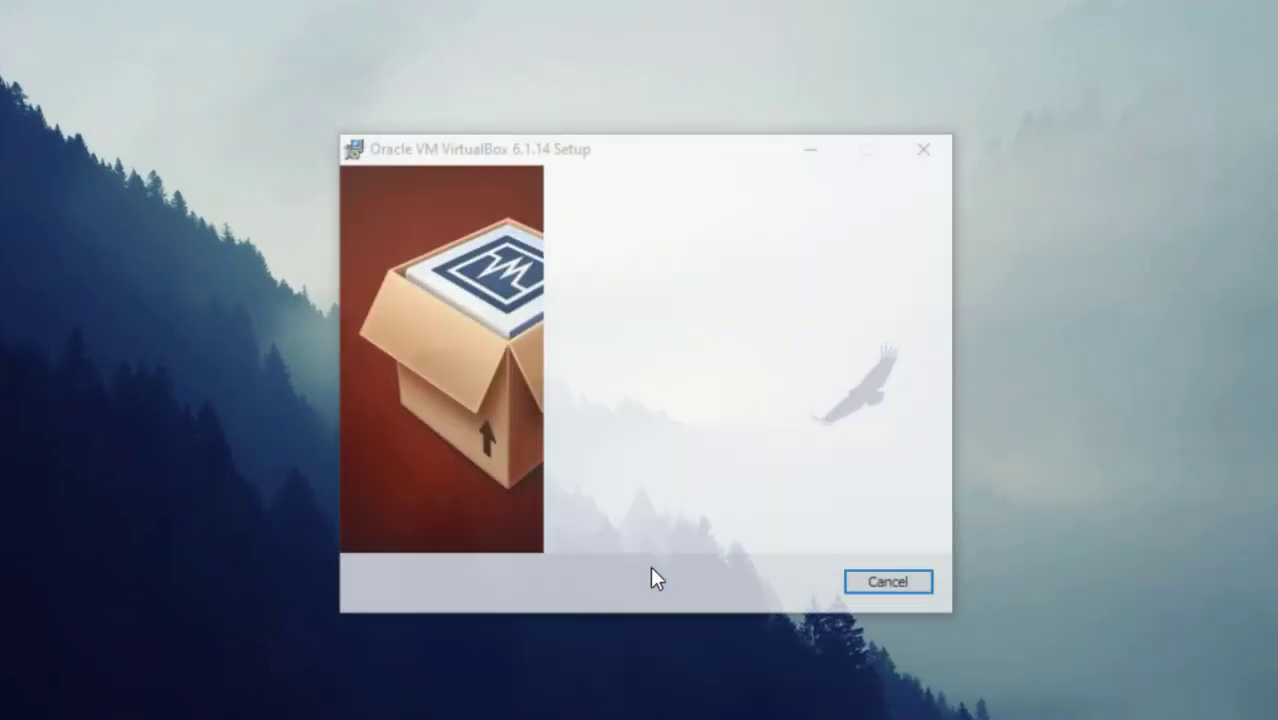
click(727, 525)
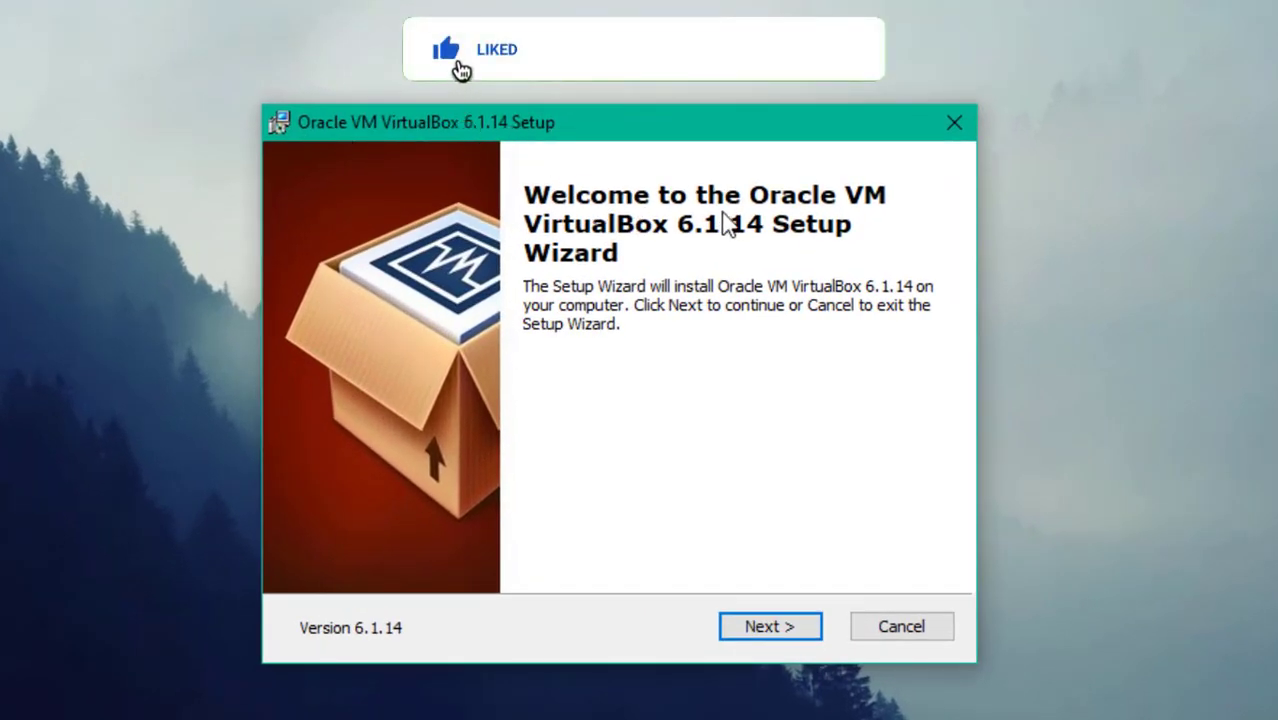
Step: Start the VirtualBox 6.1.14 installation with the default features, location and shortcut options, accepting the network interfaces warning
click(760, 632)
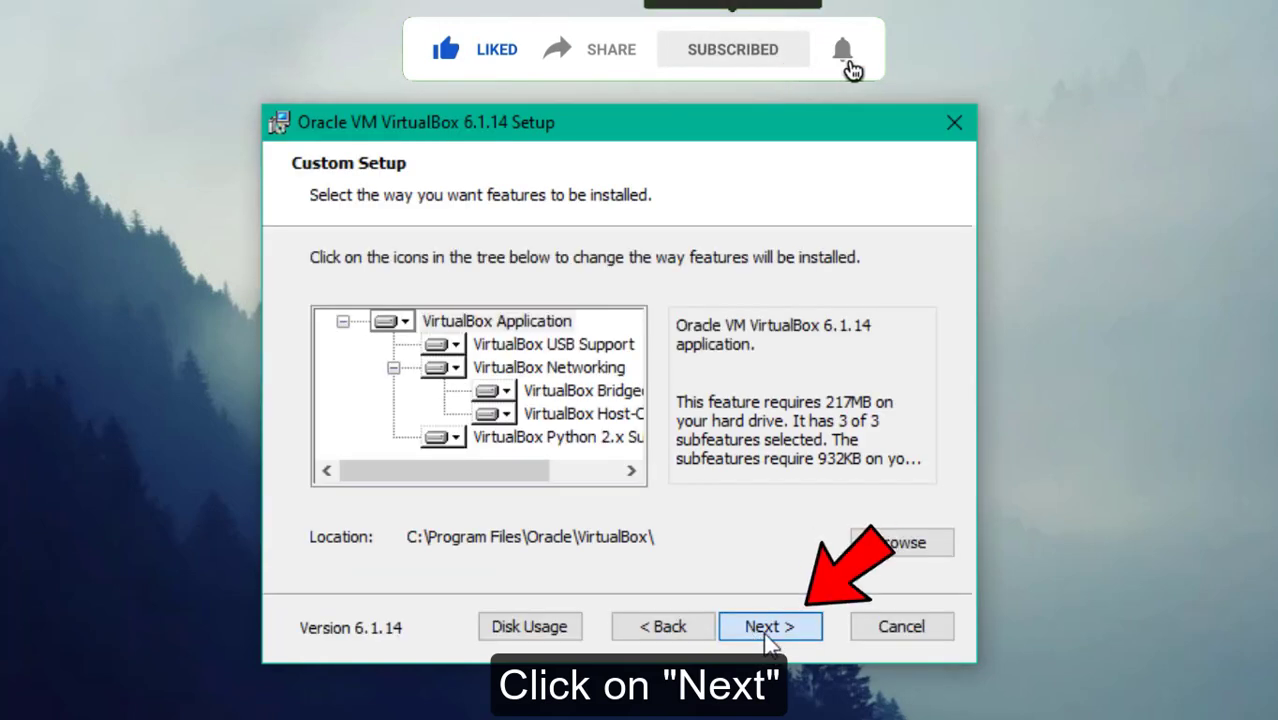
click(768, 636)
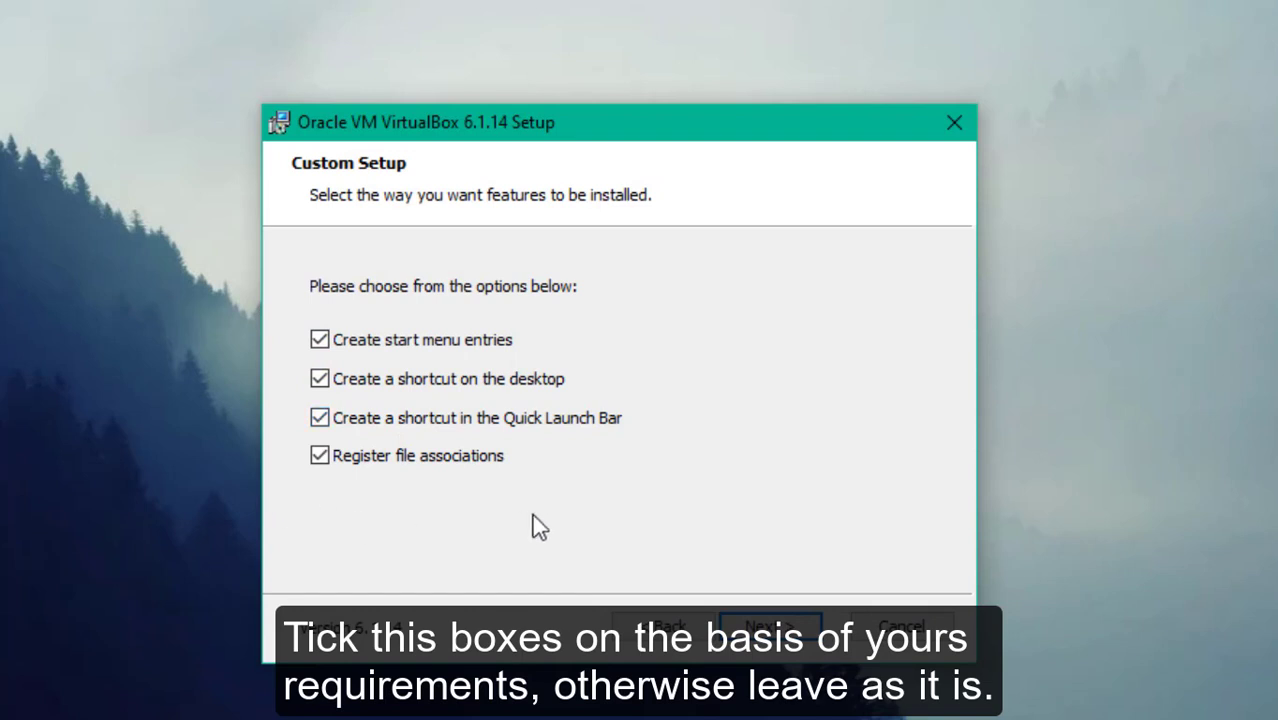
click(768, 632)
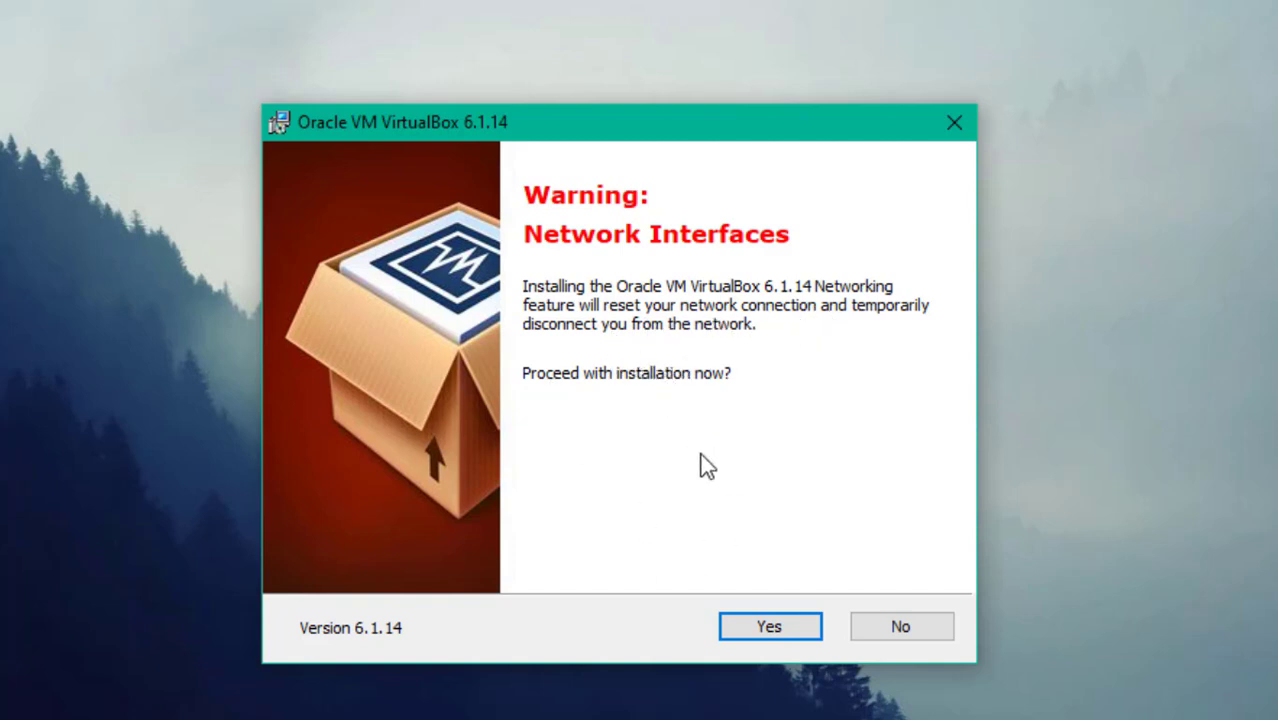
click(765, 632)
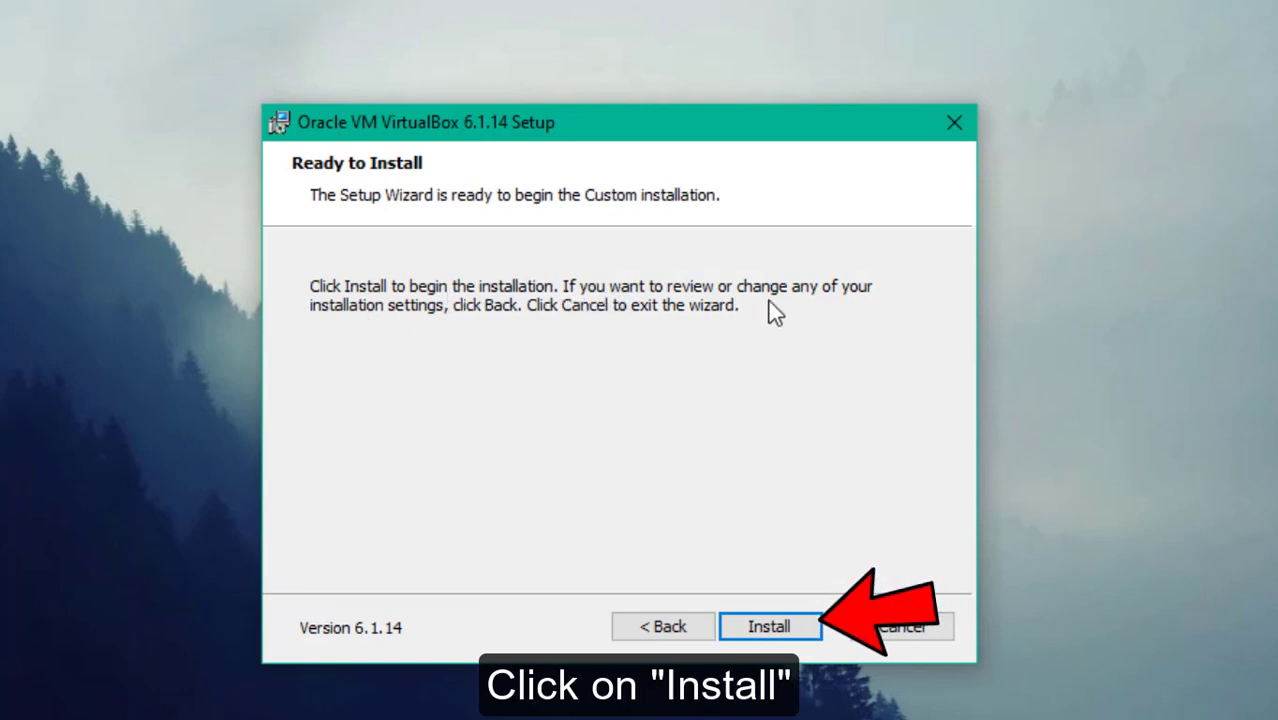
click(768, 632)
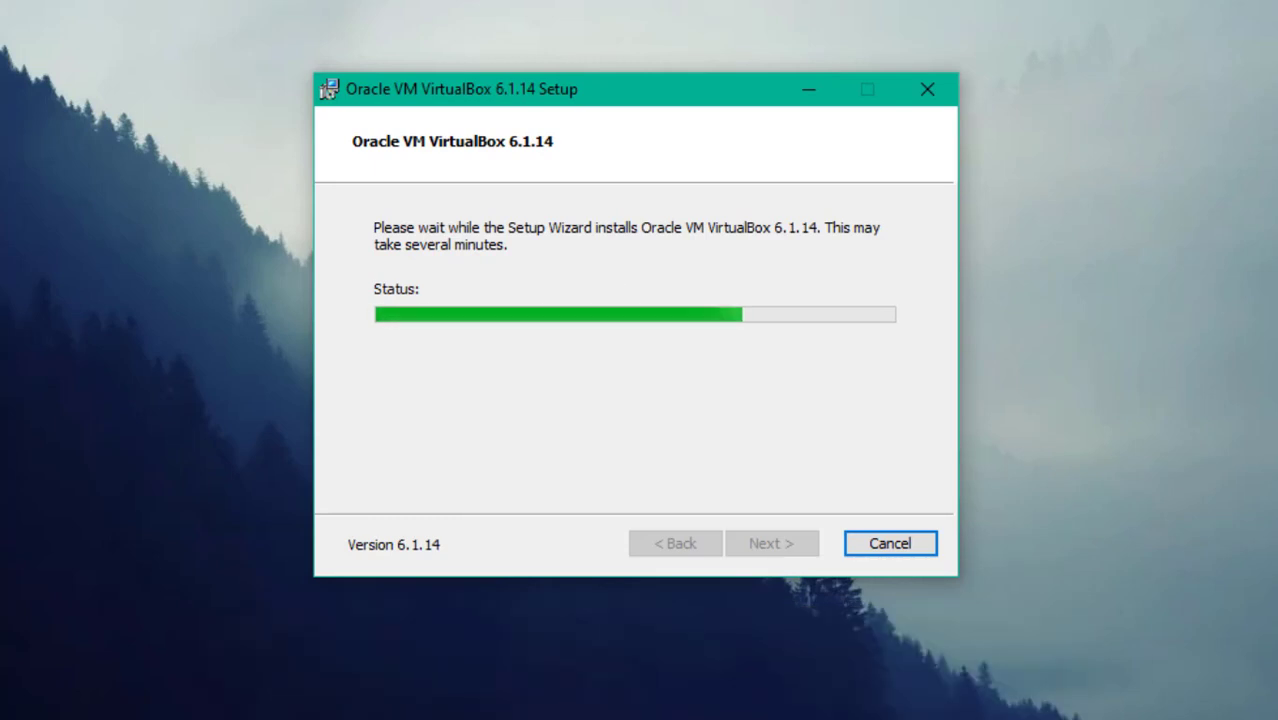
Step: Finish the VirtualBox setup, keeping the option to start Oracle VM VirtualBox 6.1.14 after installation enabled
click(964, 638)
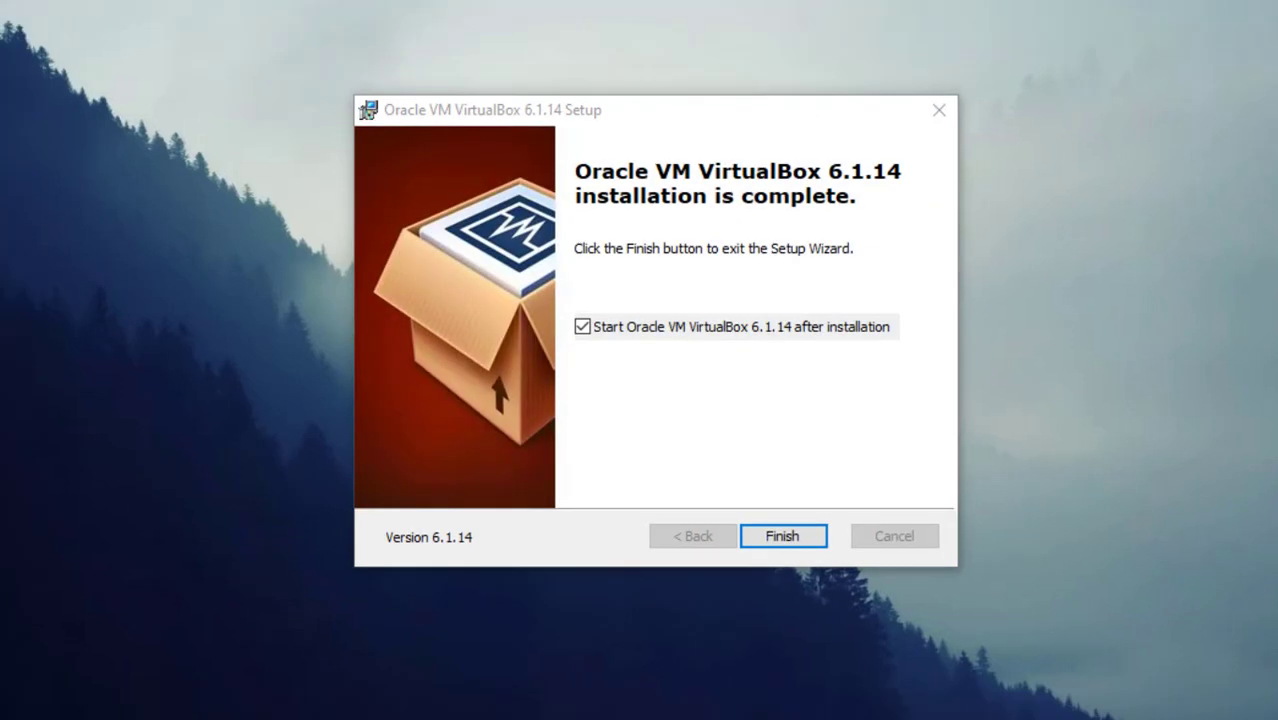
click(648, 120)
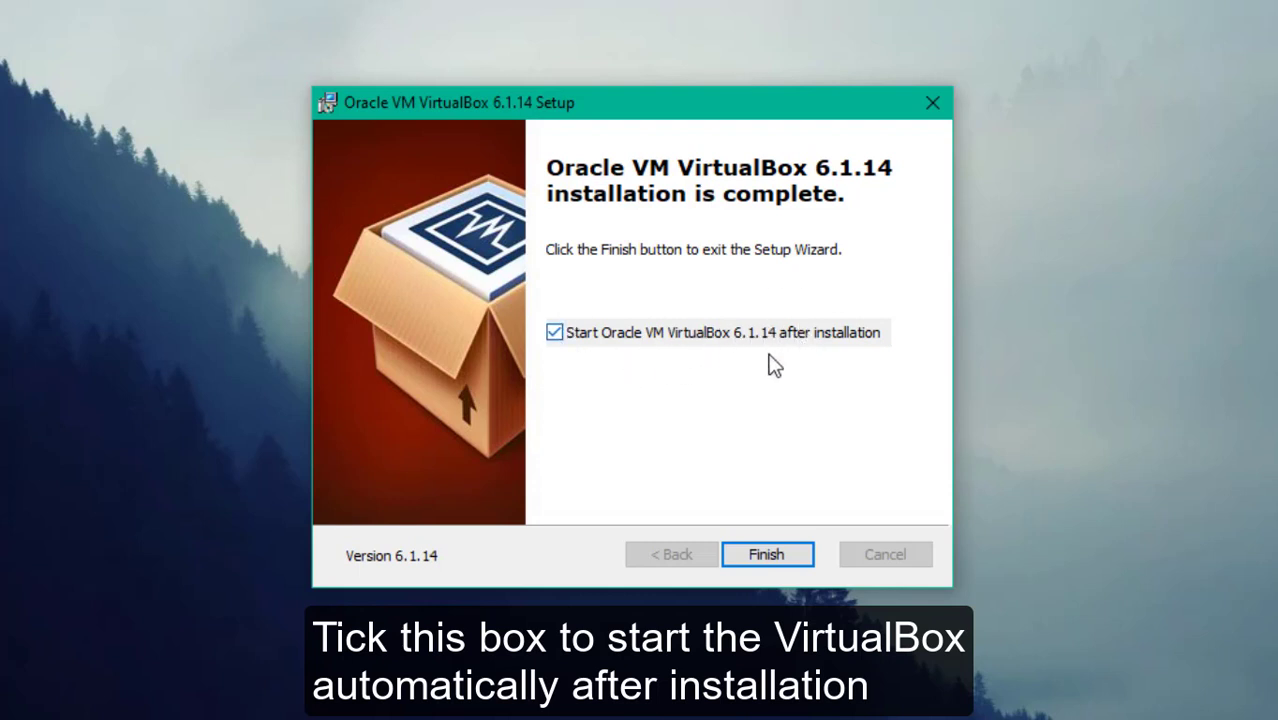
click(755, 556)
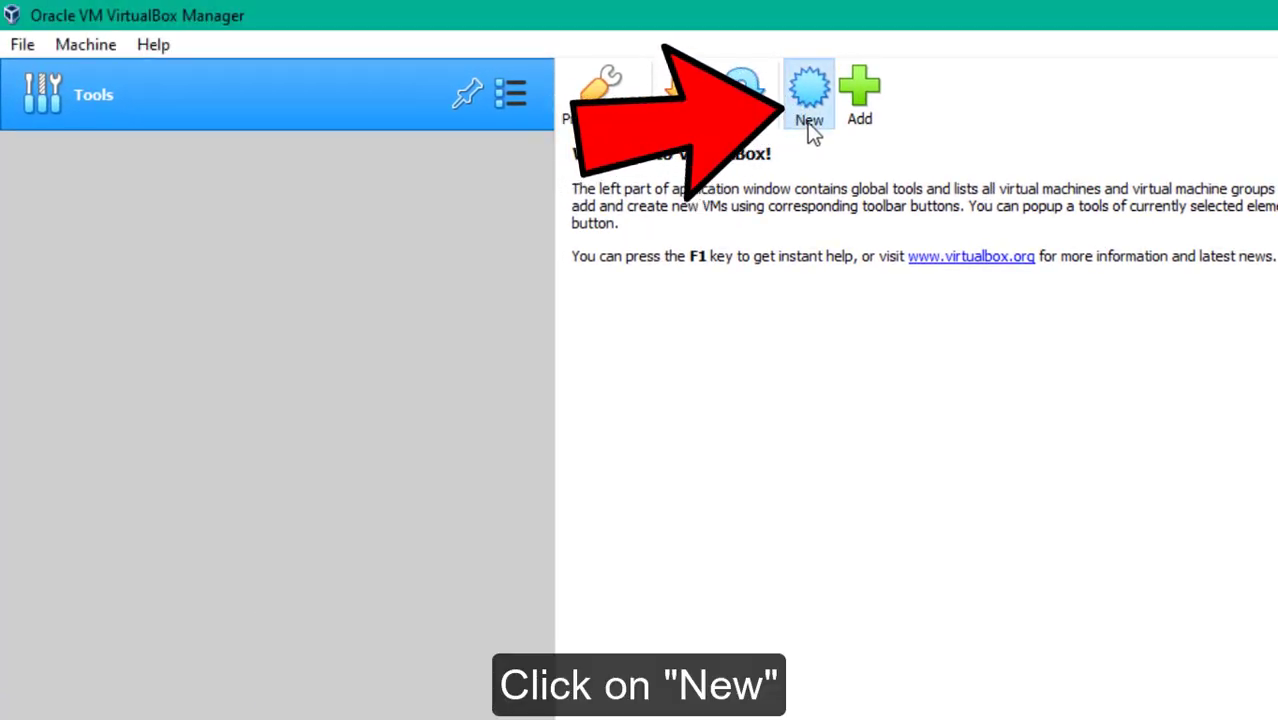
Step: Set up a new virtual machine named ubuntu with type Linux, version Ubuntu (64-bit) and 1024 MB of memory
click(807, 122)
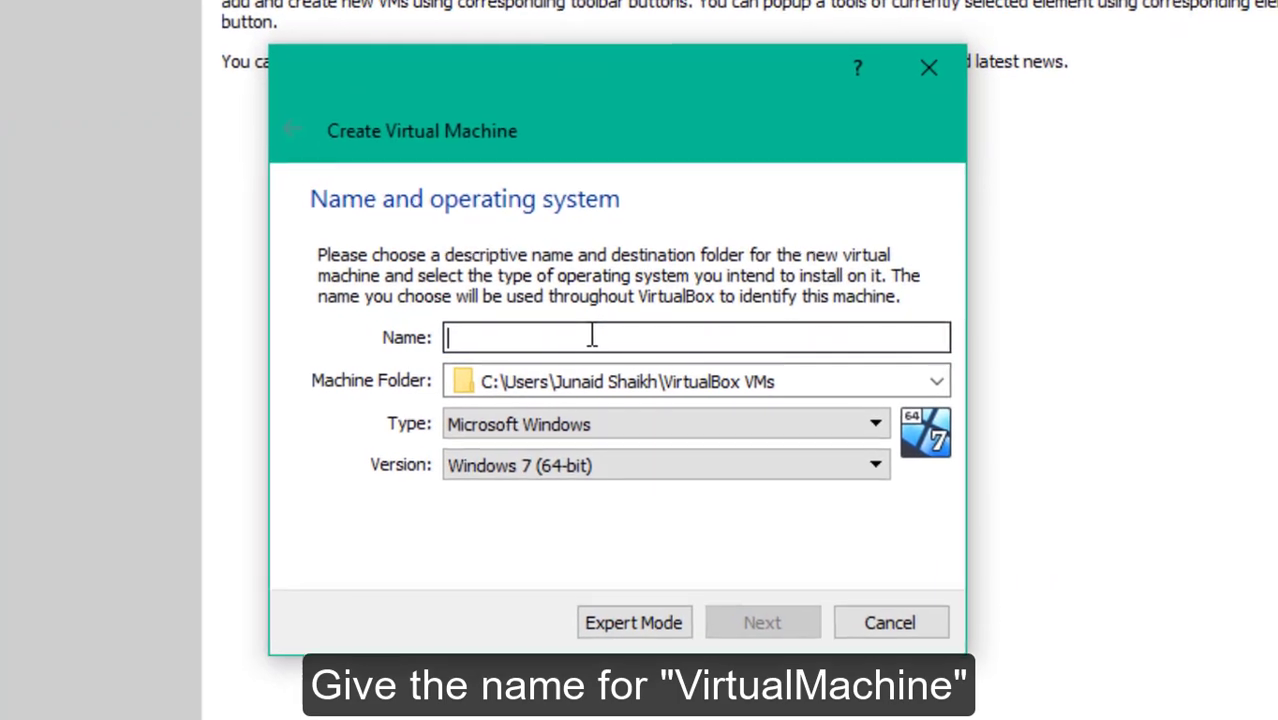
text(ubuntu)
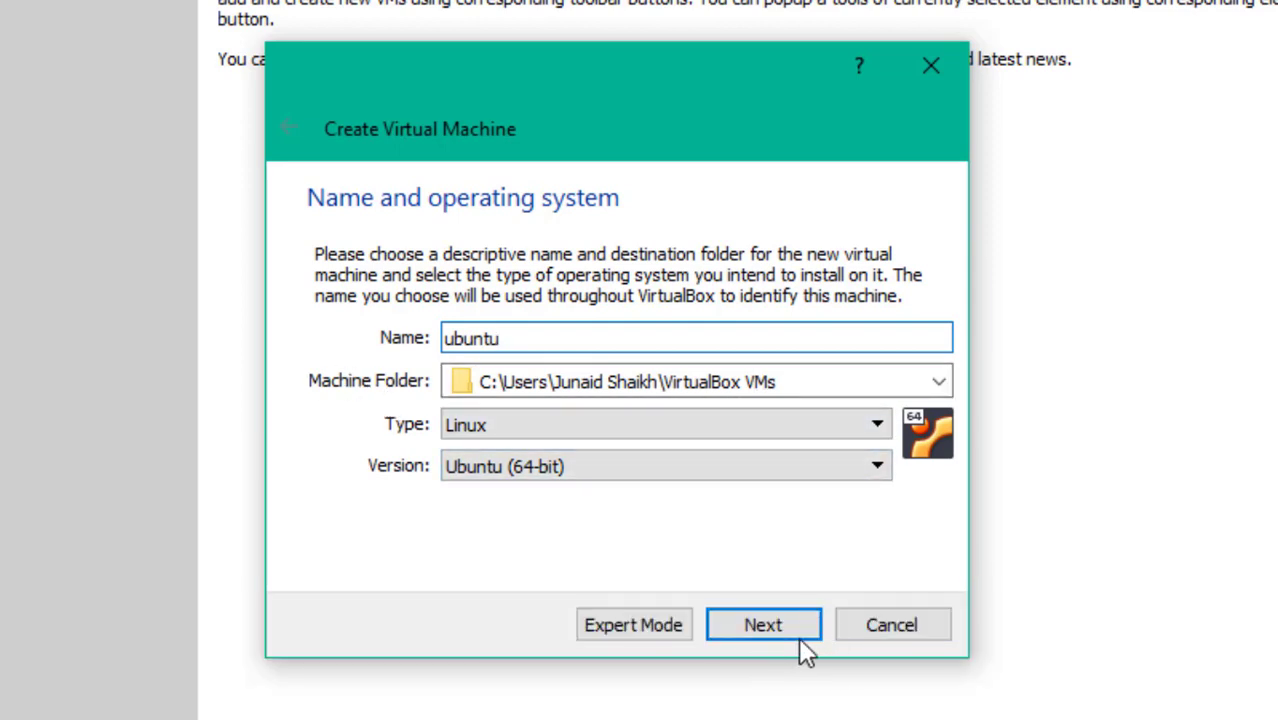
click(806, 628)
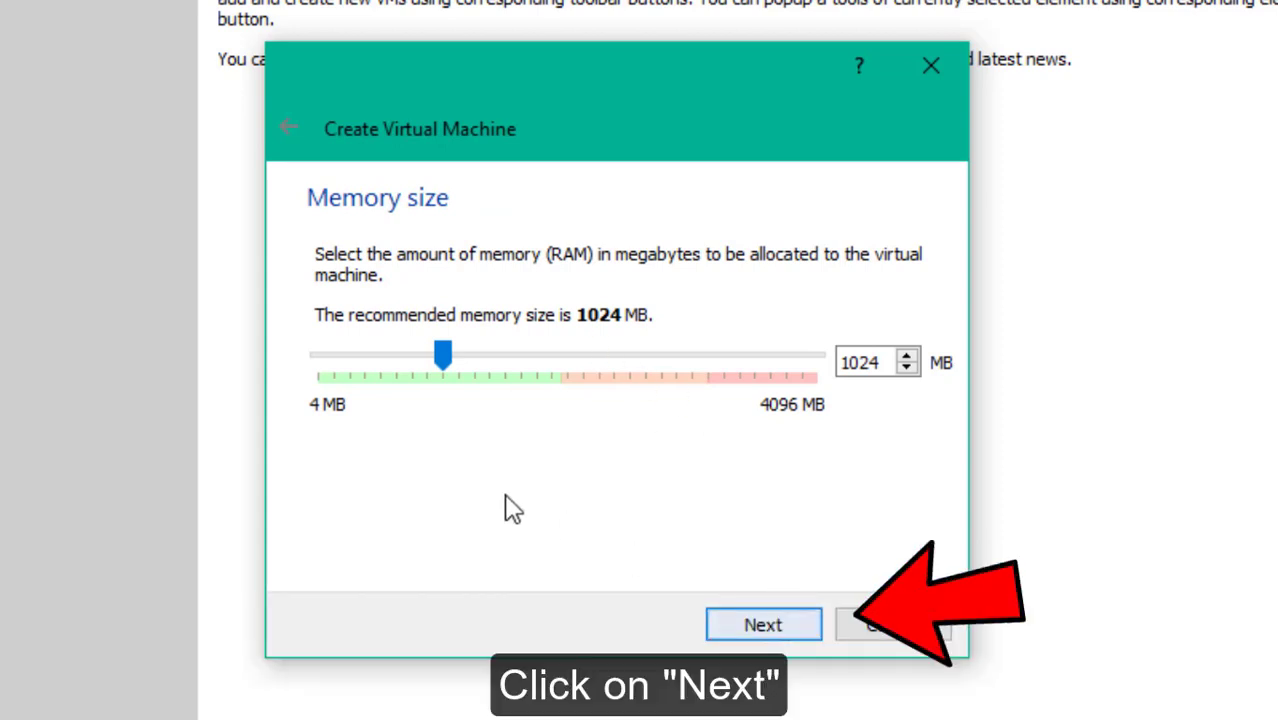
click(797, 626)
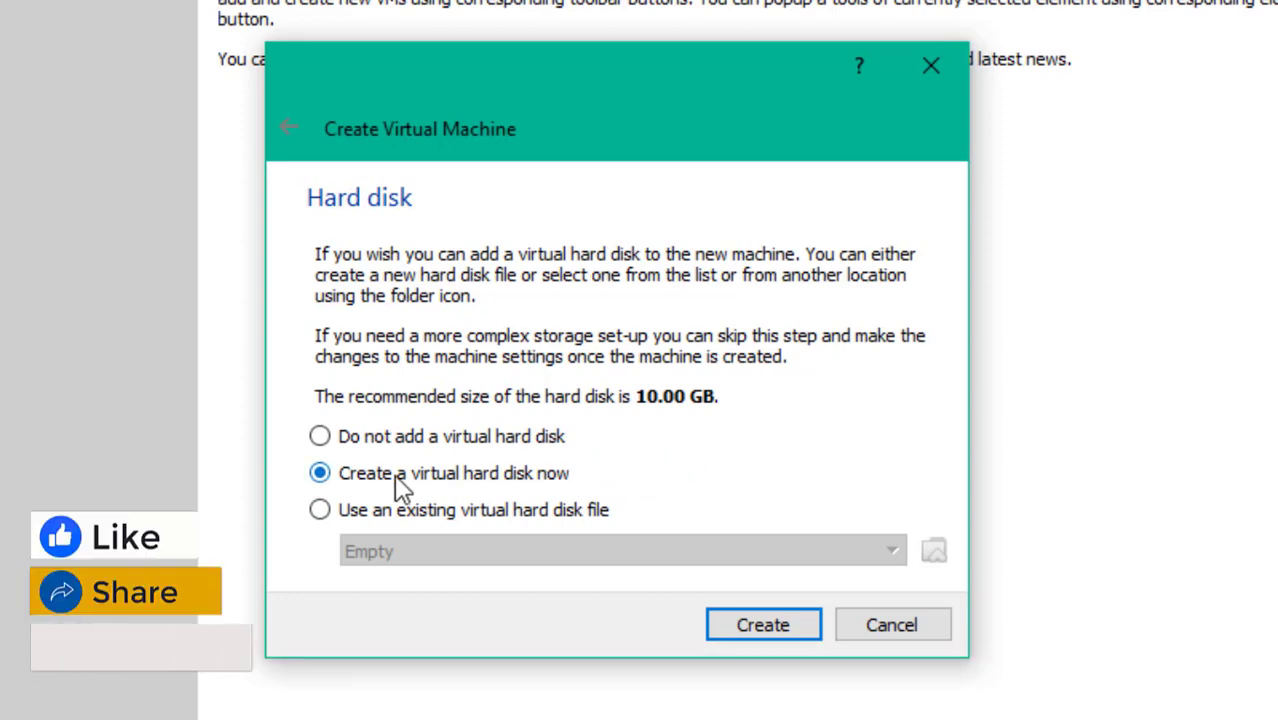
Step: Choose to create a new virtual hard disk as VDI (VirtualBox Disk Image) with dynamically allocated storage
click(731, 630)
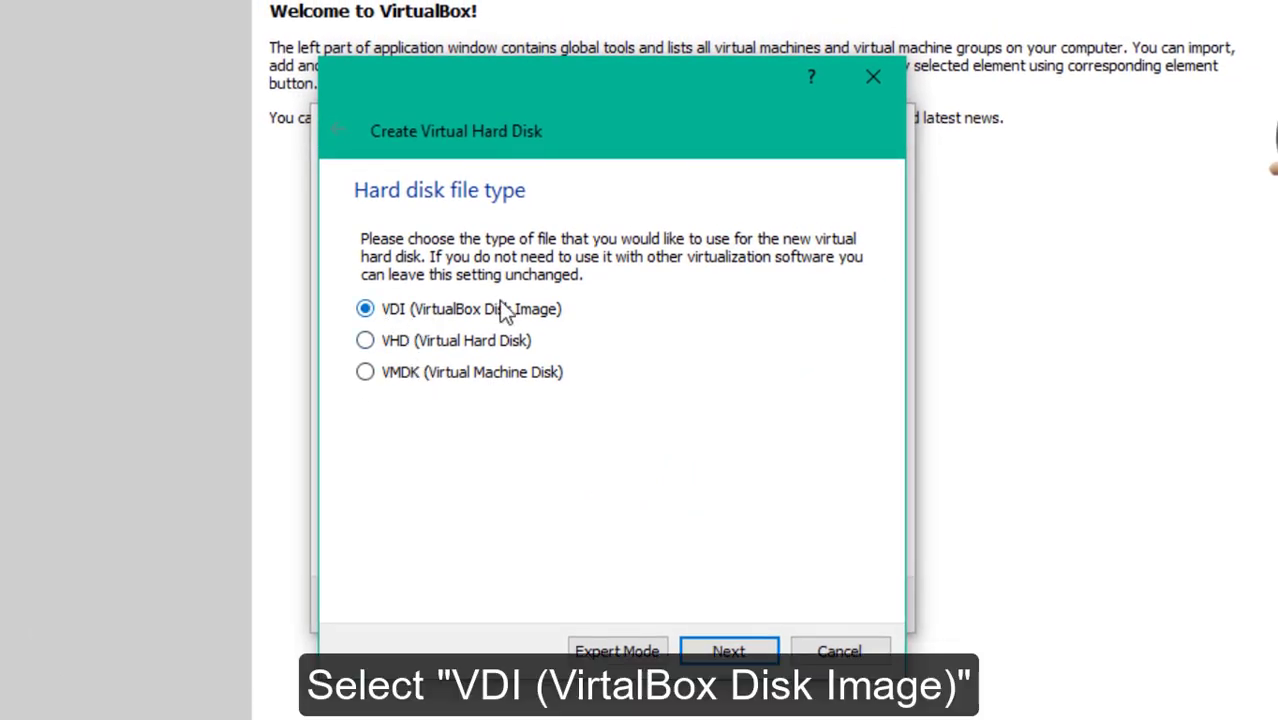
click(695, 657)
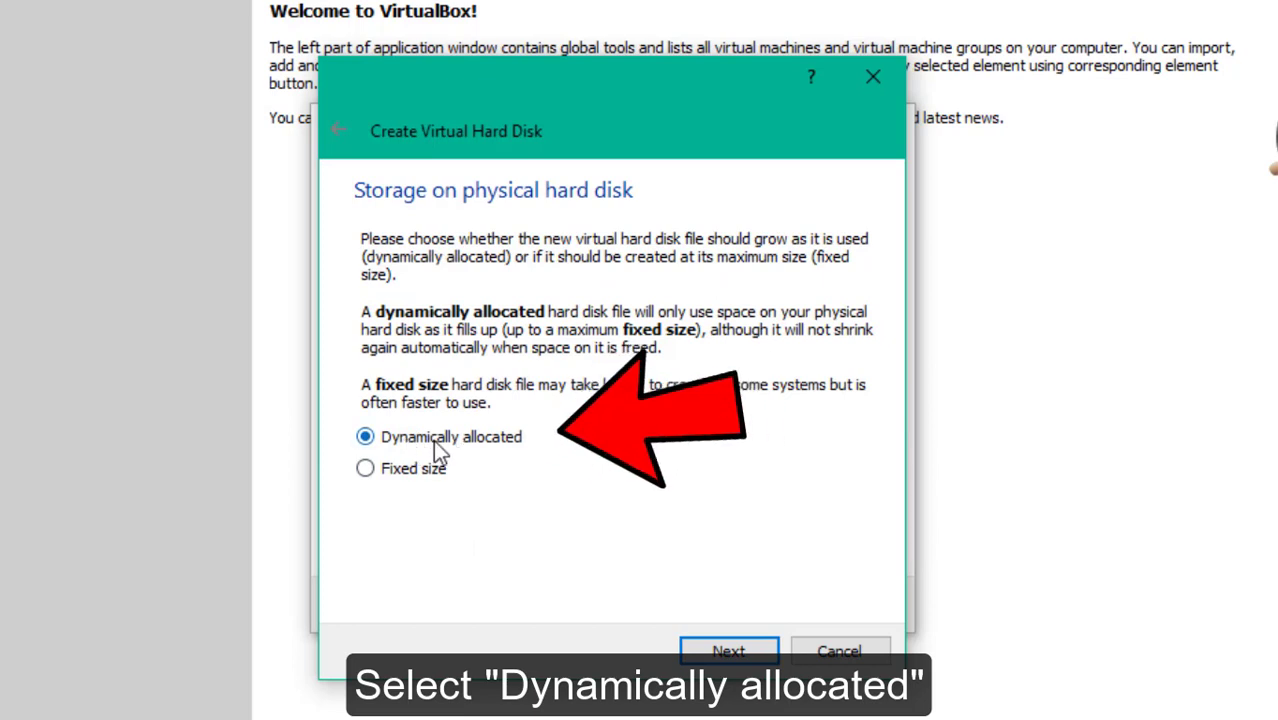
click(705, 655)
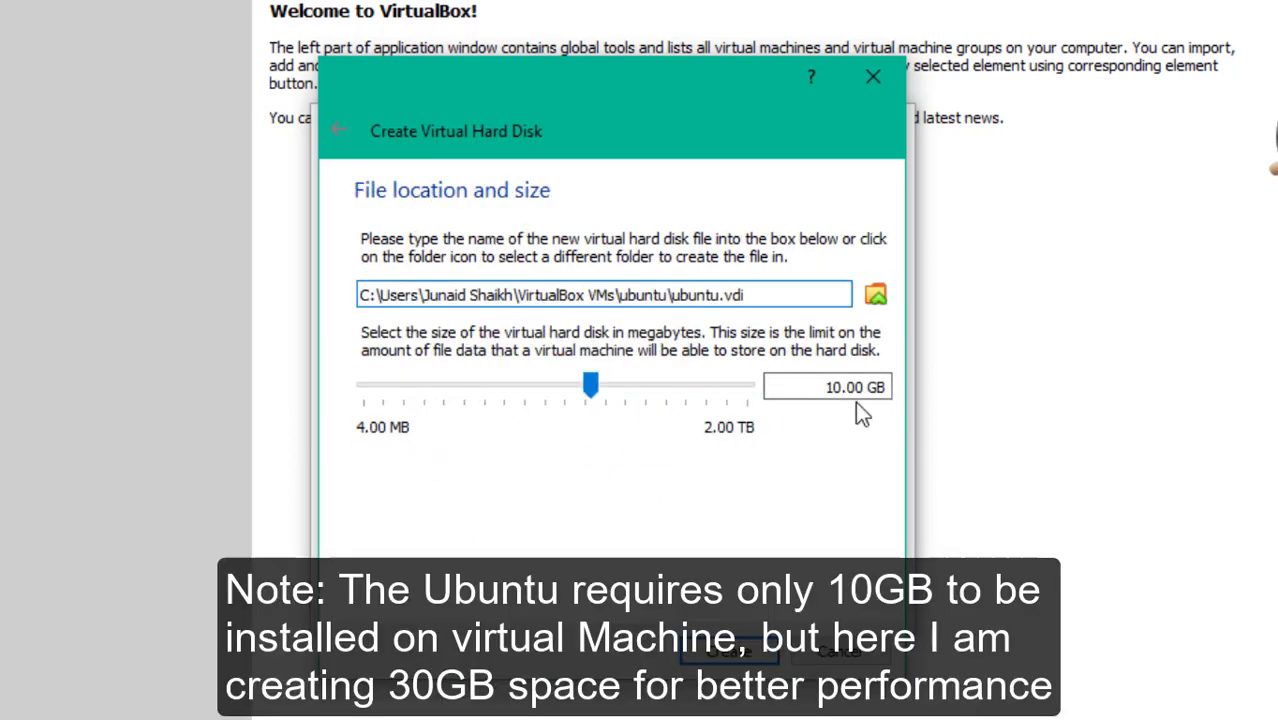
Step: Set the virtual hard disk size to 30 GB and create the disk
click(824, 387)
drag(824, 387, 888, 387)
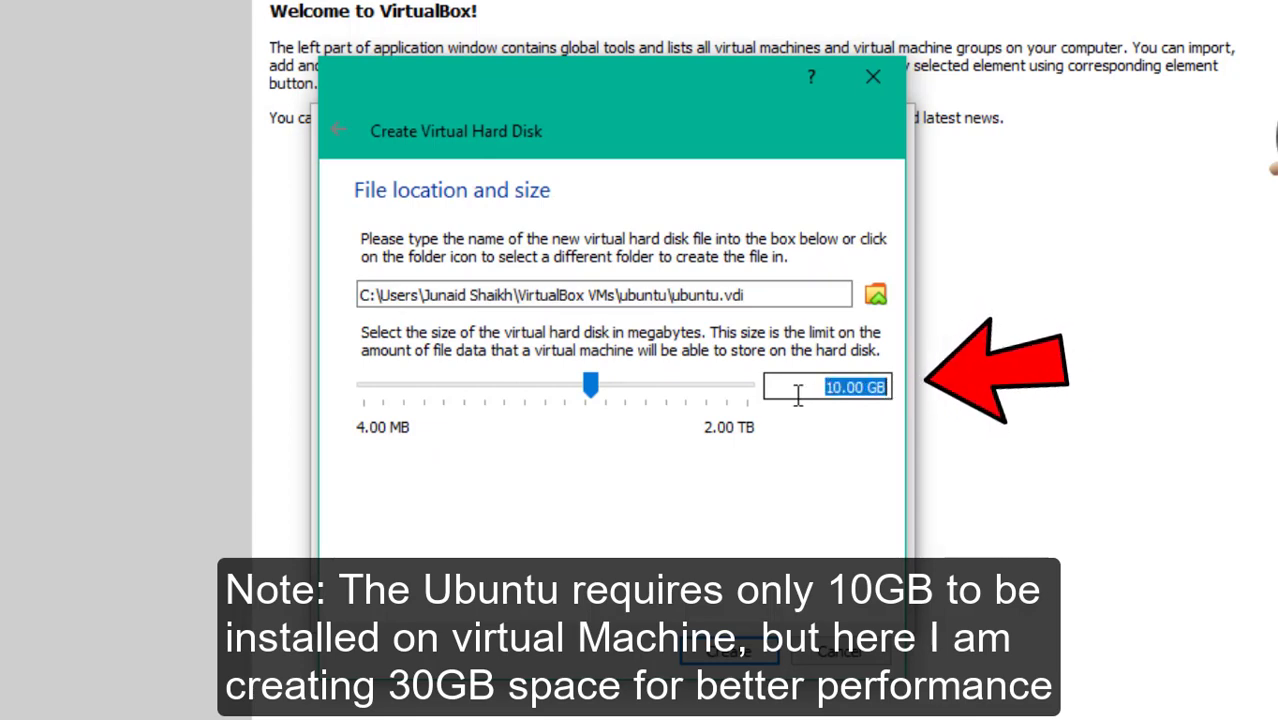
click(834, 390)
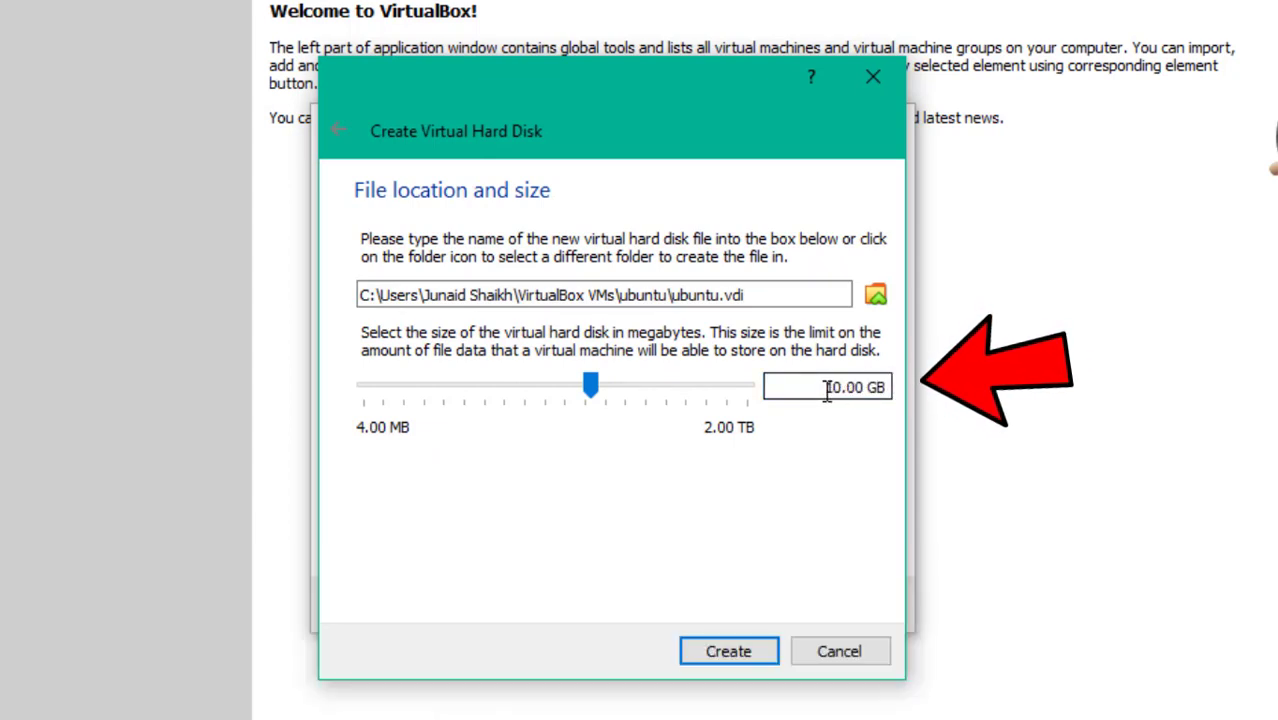
drag(826, 390, 1000, 397)
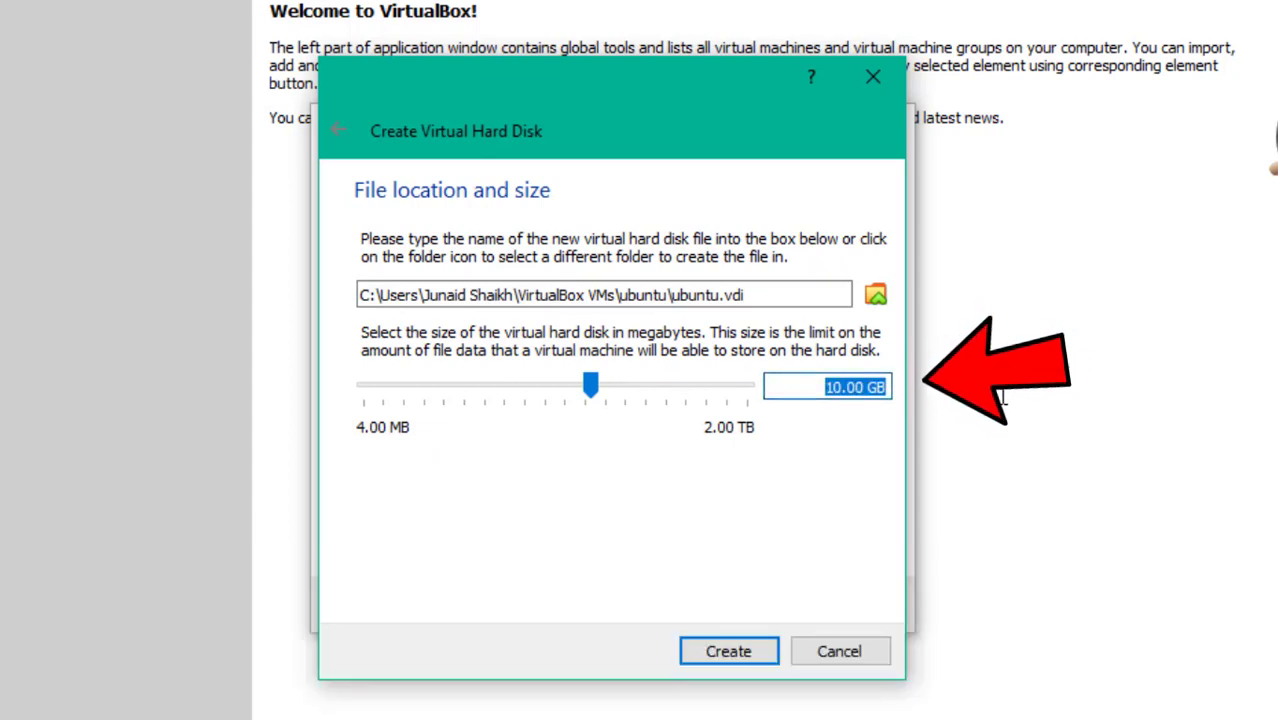
text(30)
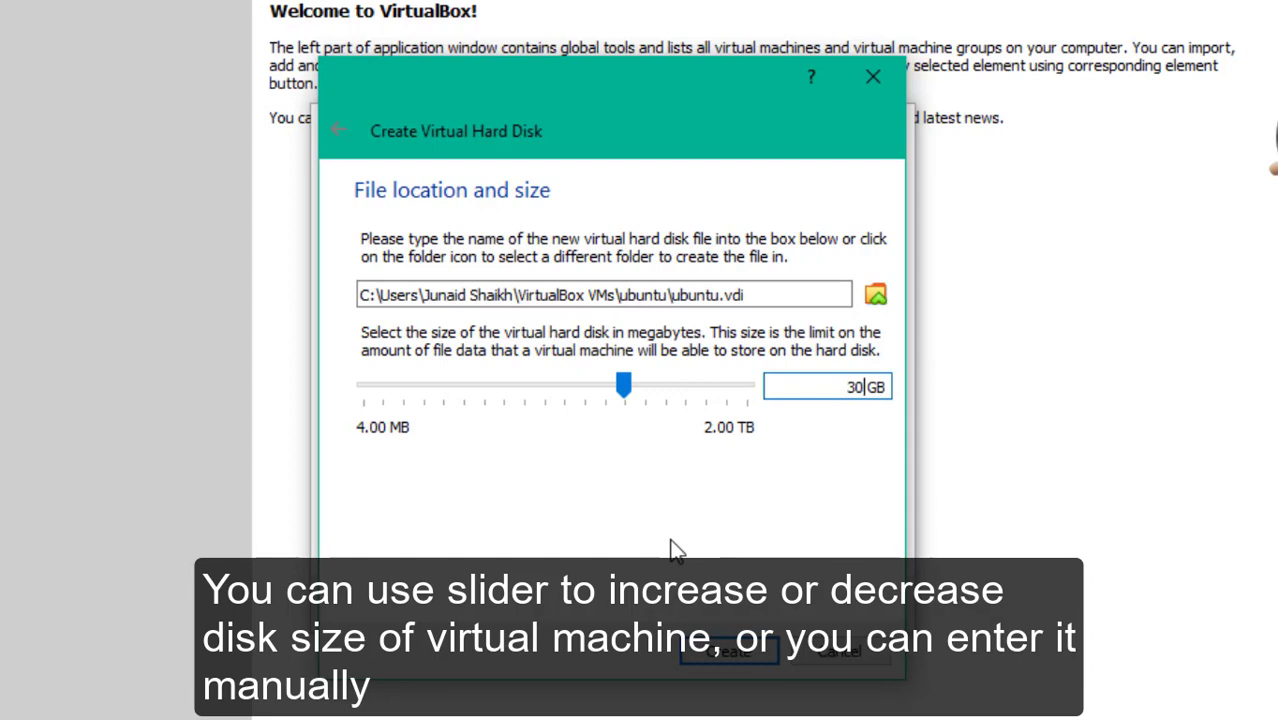
click(716, 658)
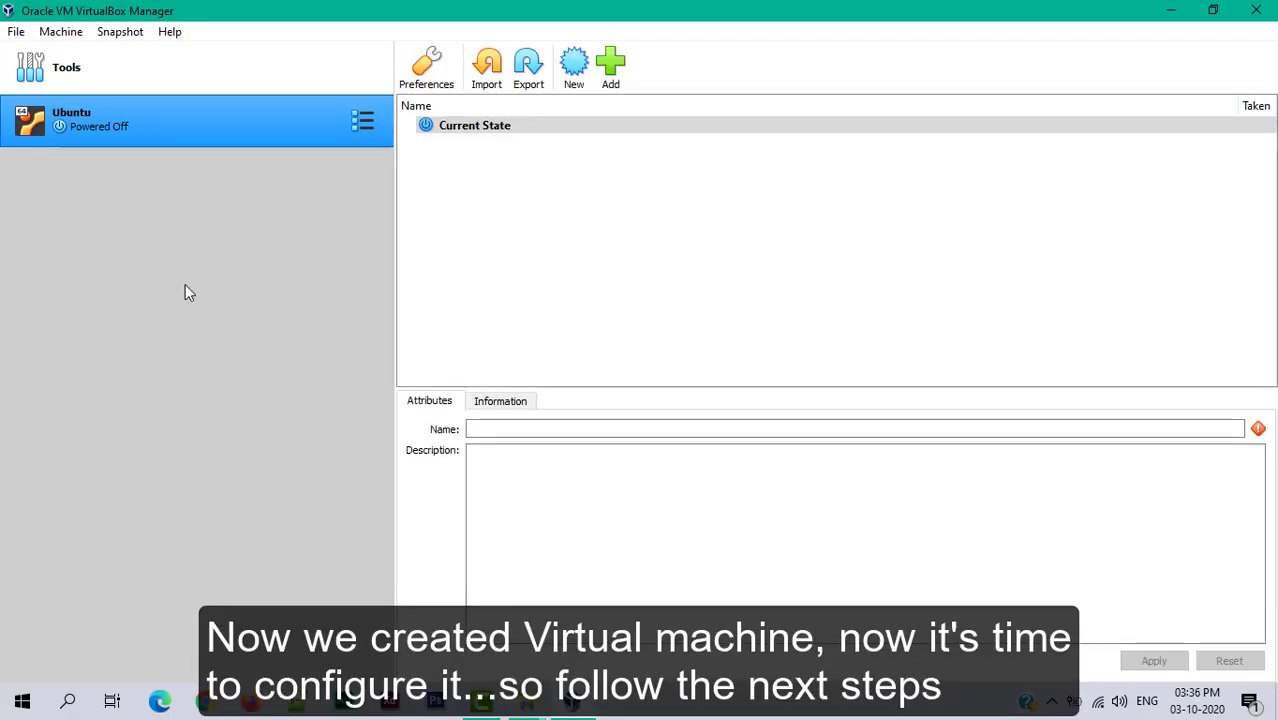
Step: Open the Ubuntu virtual machine's settings and enable Network in the system boot order
click(50, 130)
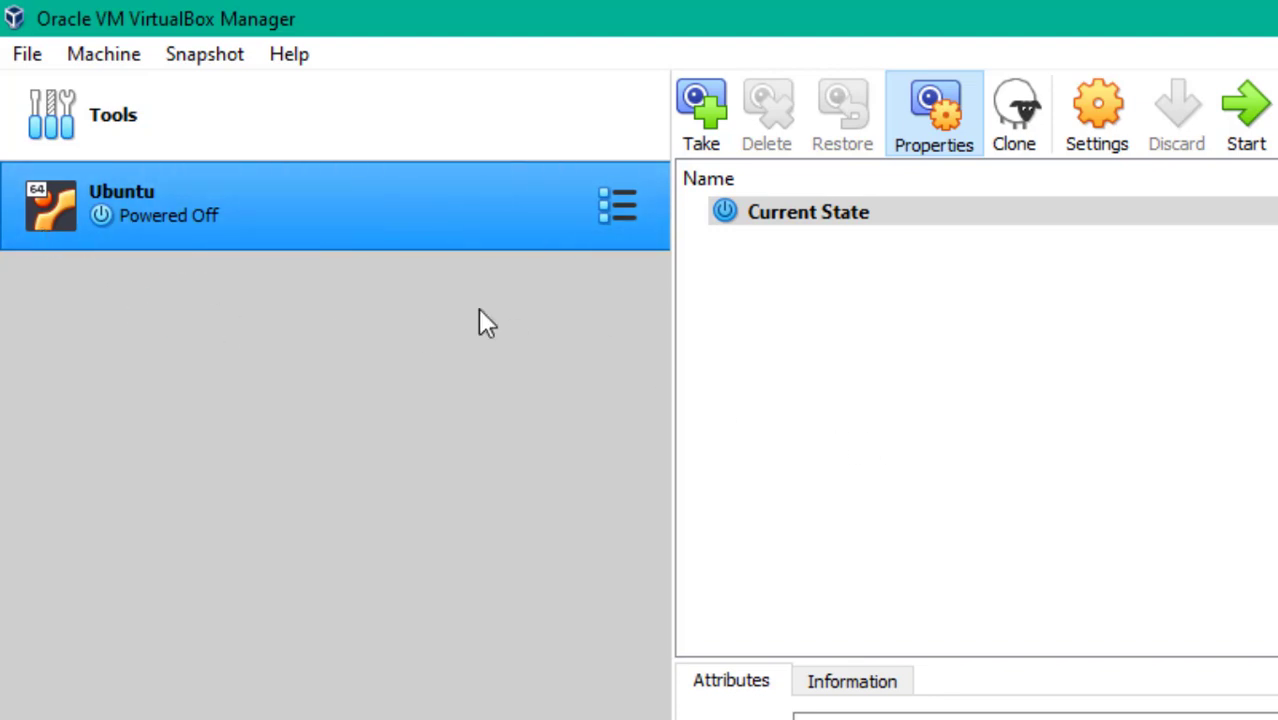
click(601, 220)
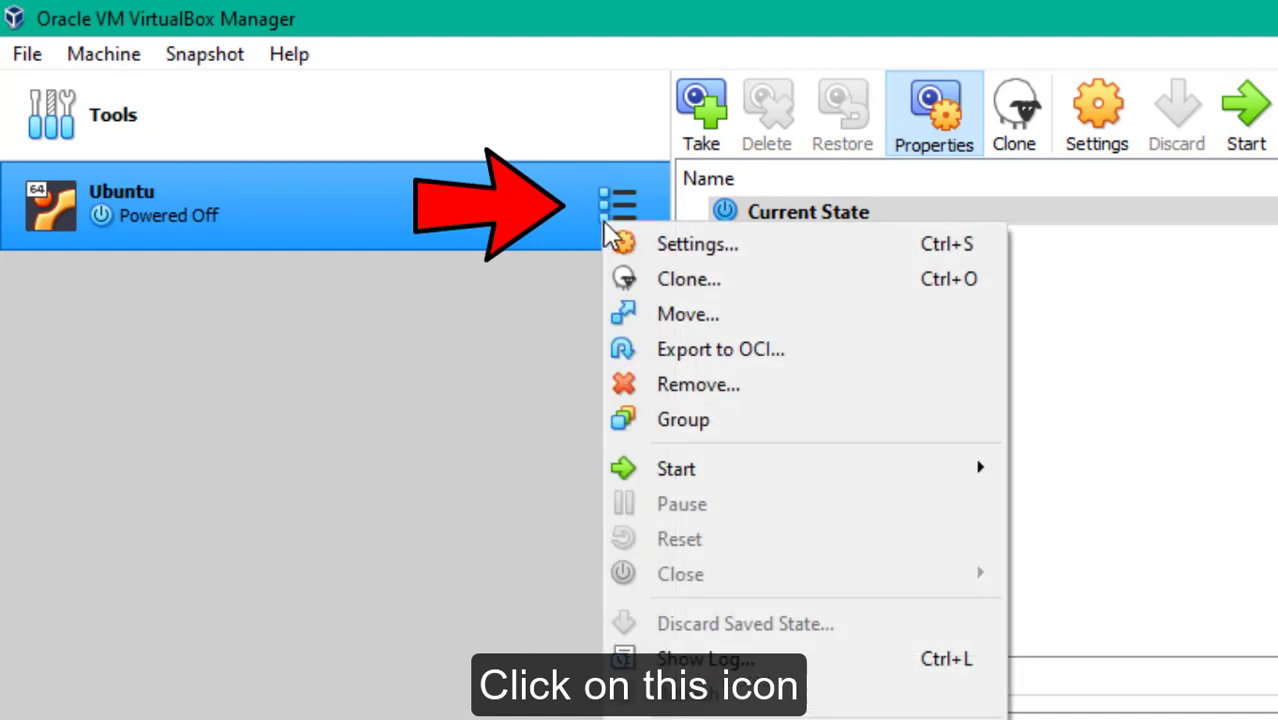
click(671, 249)
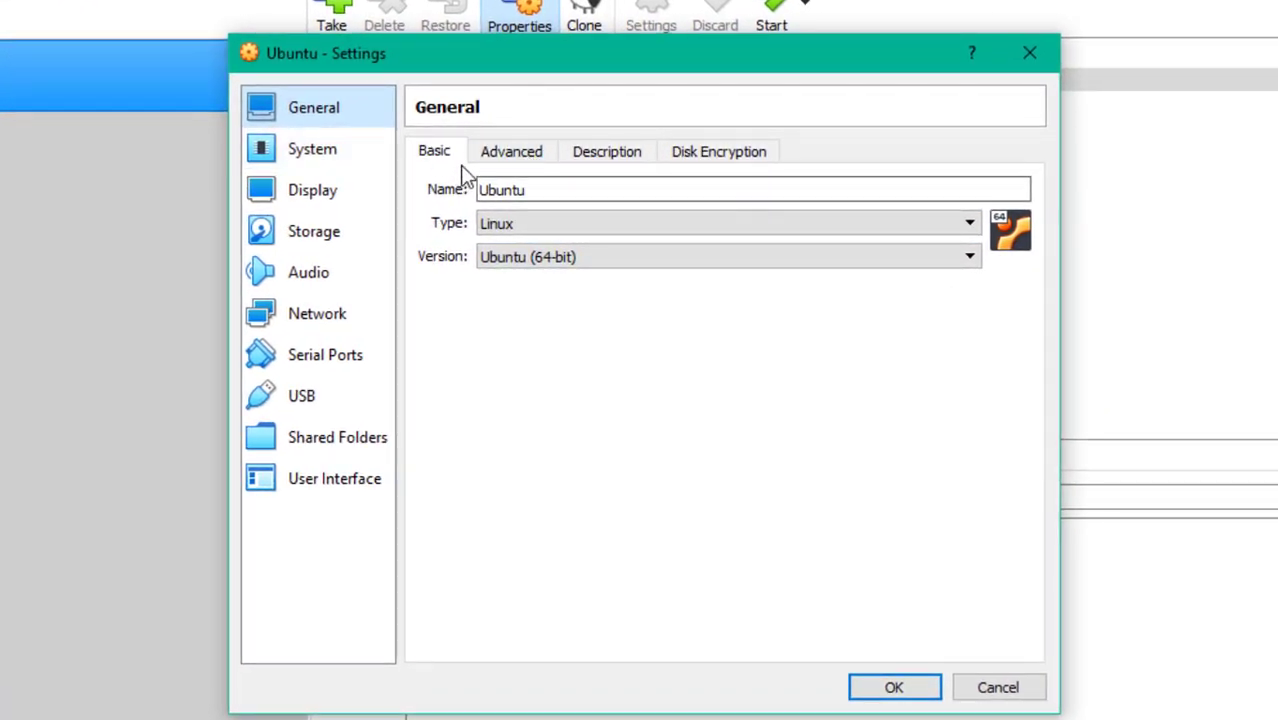
click(300, 163)
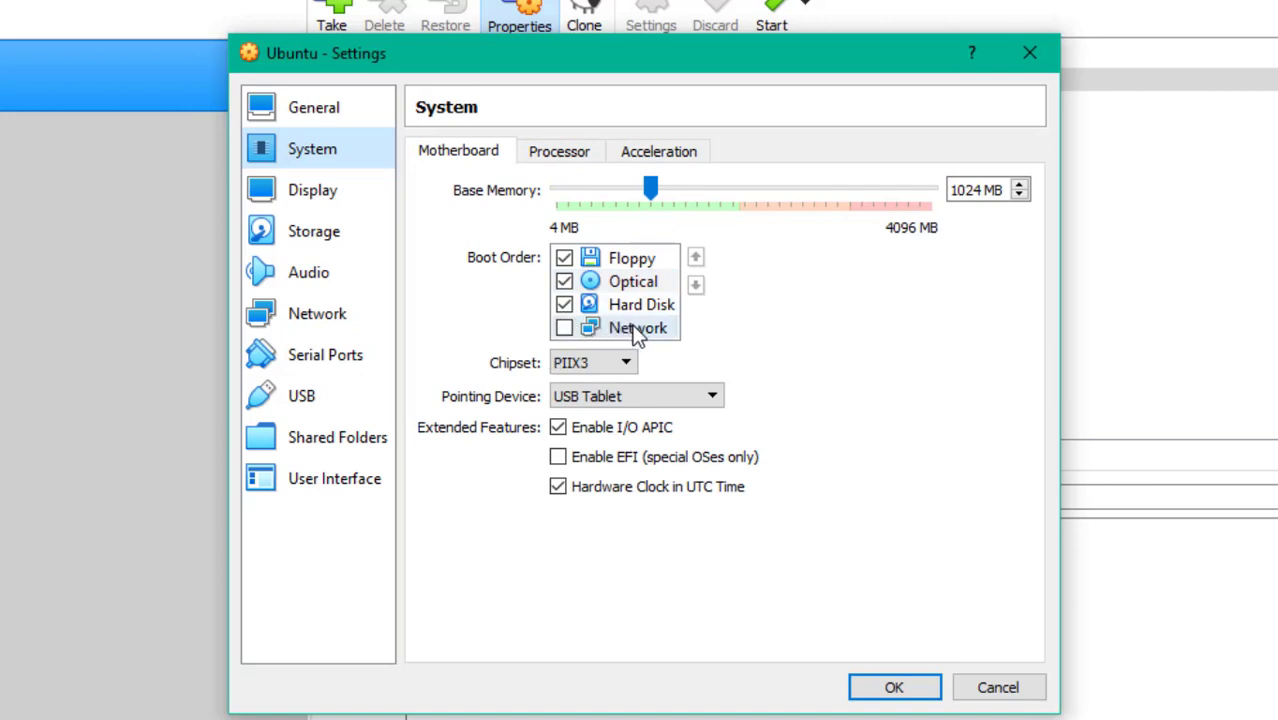
click(565, 328)
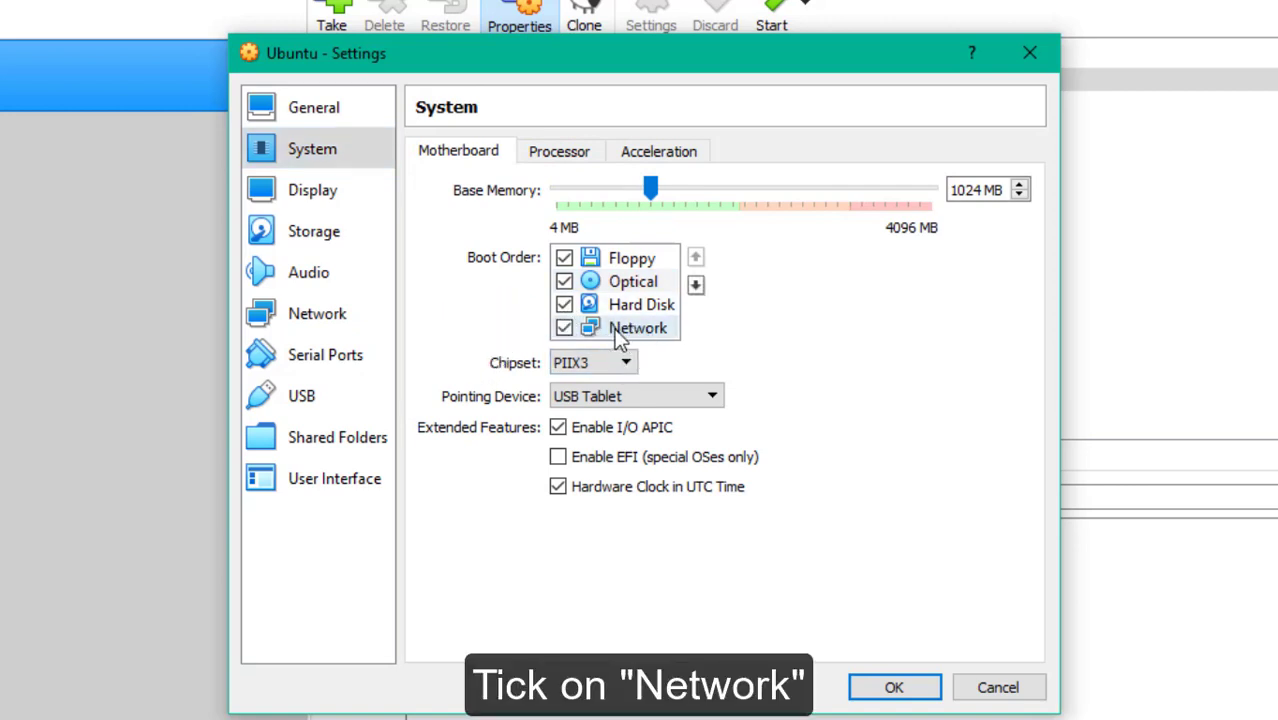
Step: Set the virtual machine's processor count to 2
click(562, 155)
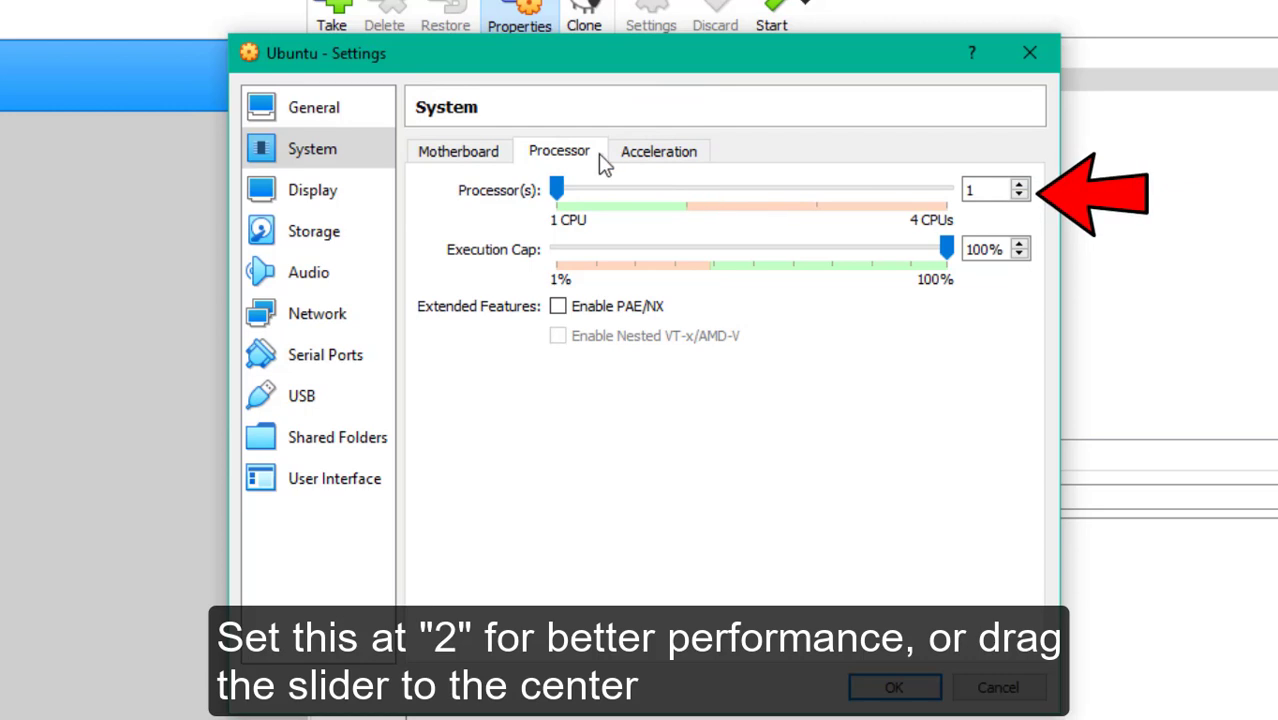
drag(557, 190, 677, 196)
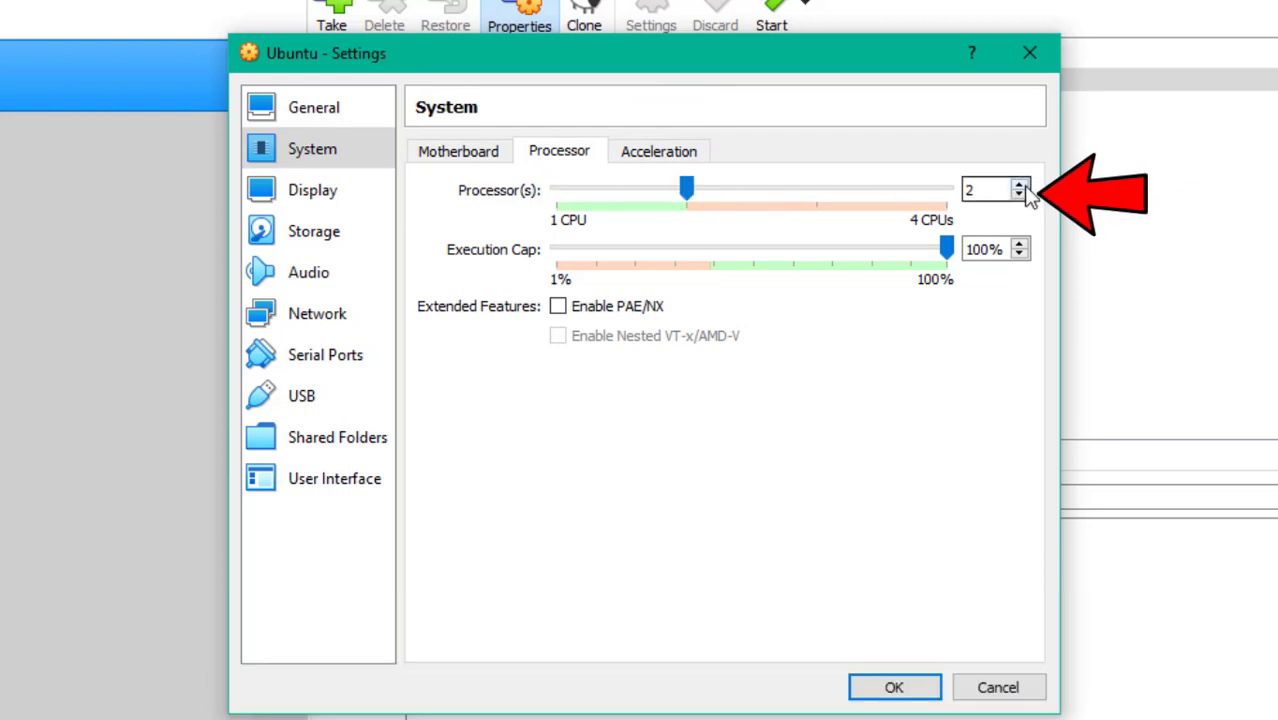
click(1021, 195)
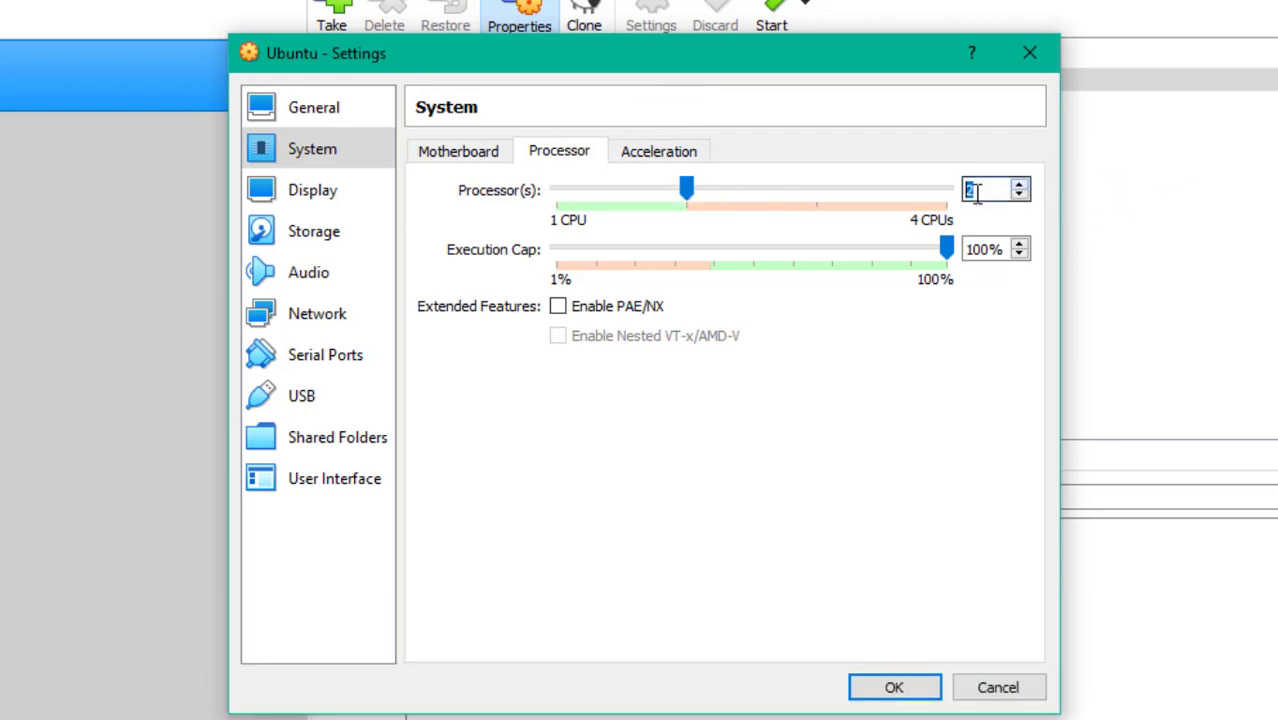
click(975, 194)
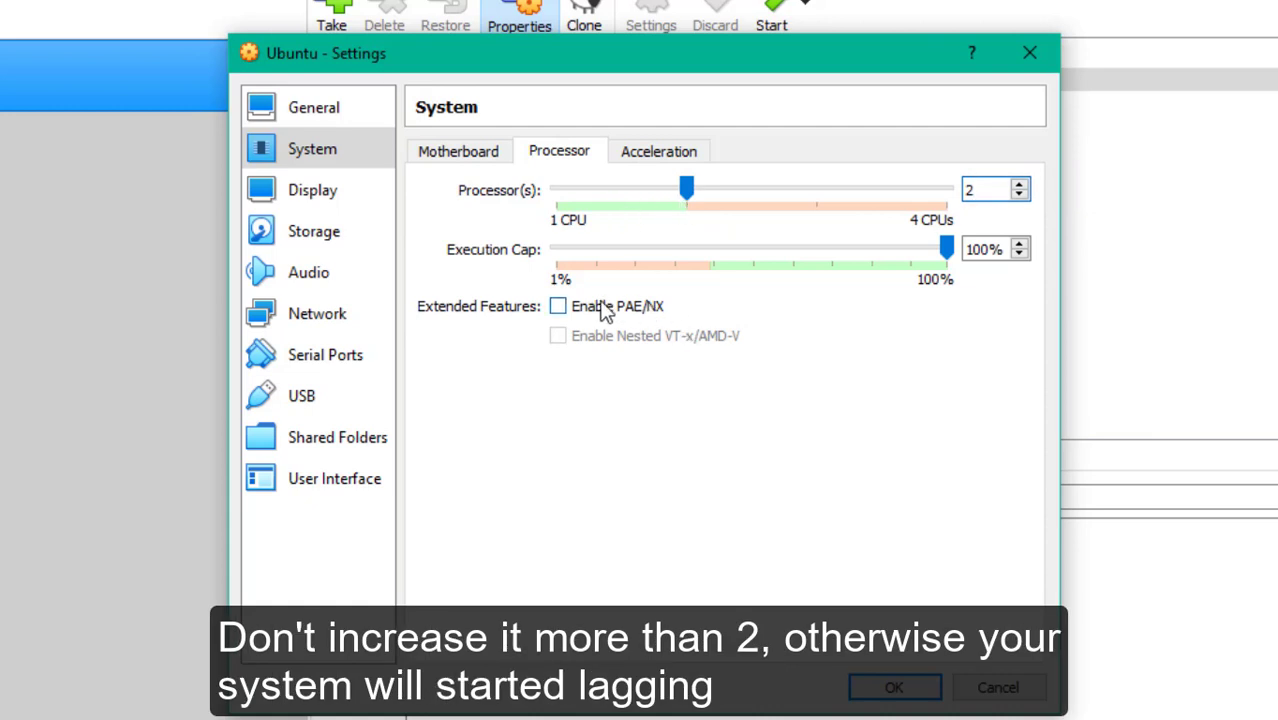
Step: Set the virtual machine's display video memory to 128 MB
click(665, 151)
click(315, 192)
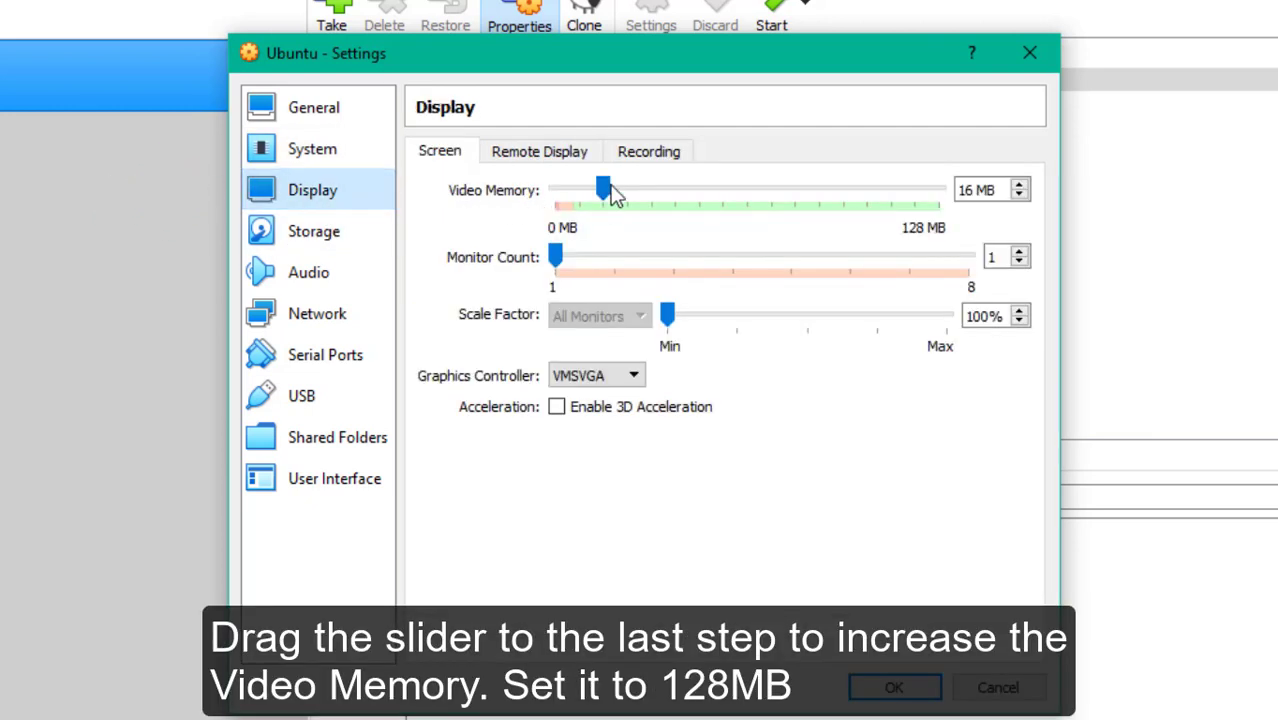
drag(608, 193, 964, 211)
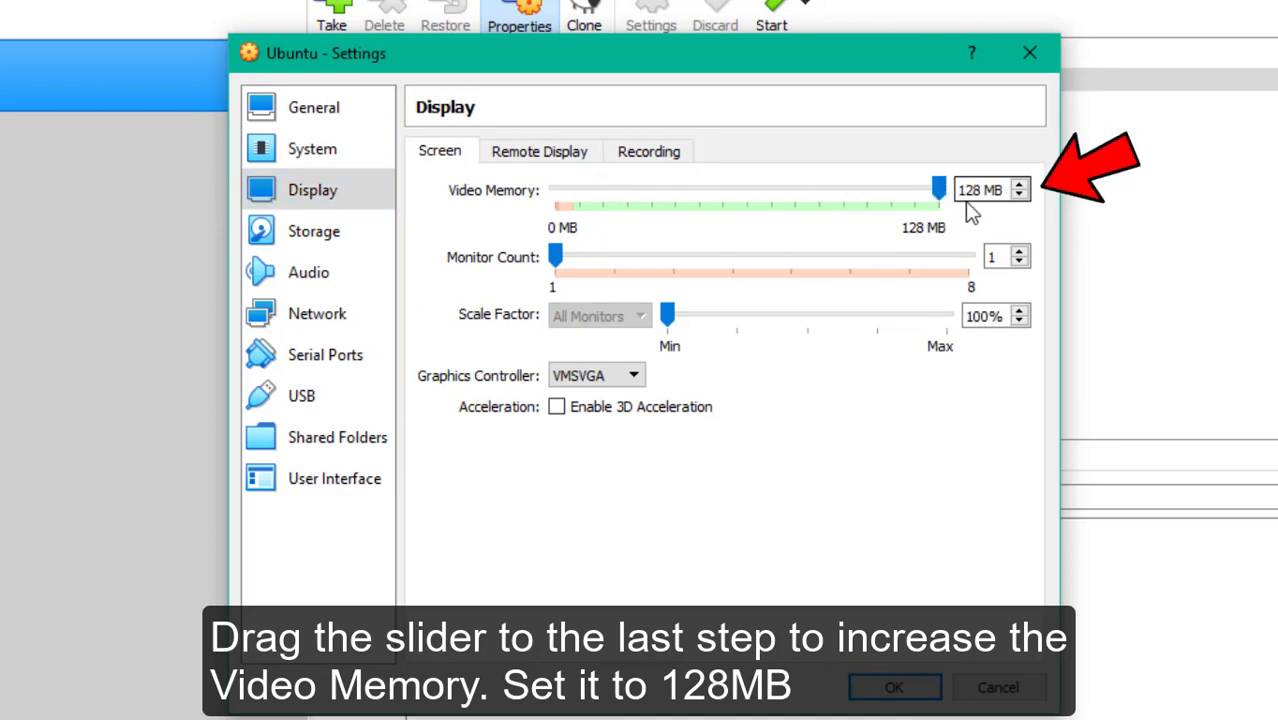
Step: Attach ubuntu-20.04.1-desktop-amd64.iso from the Ubuntu Files folder on the Desktop to the empty optical drive and save the machine settings
click(328, 240)
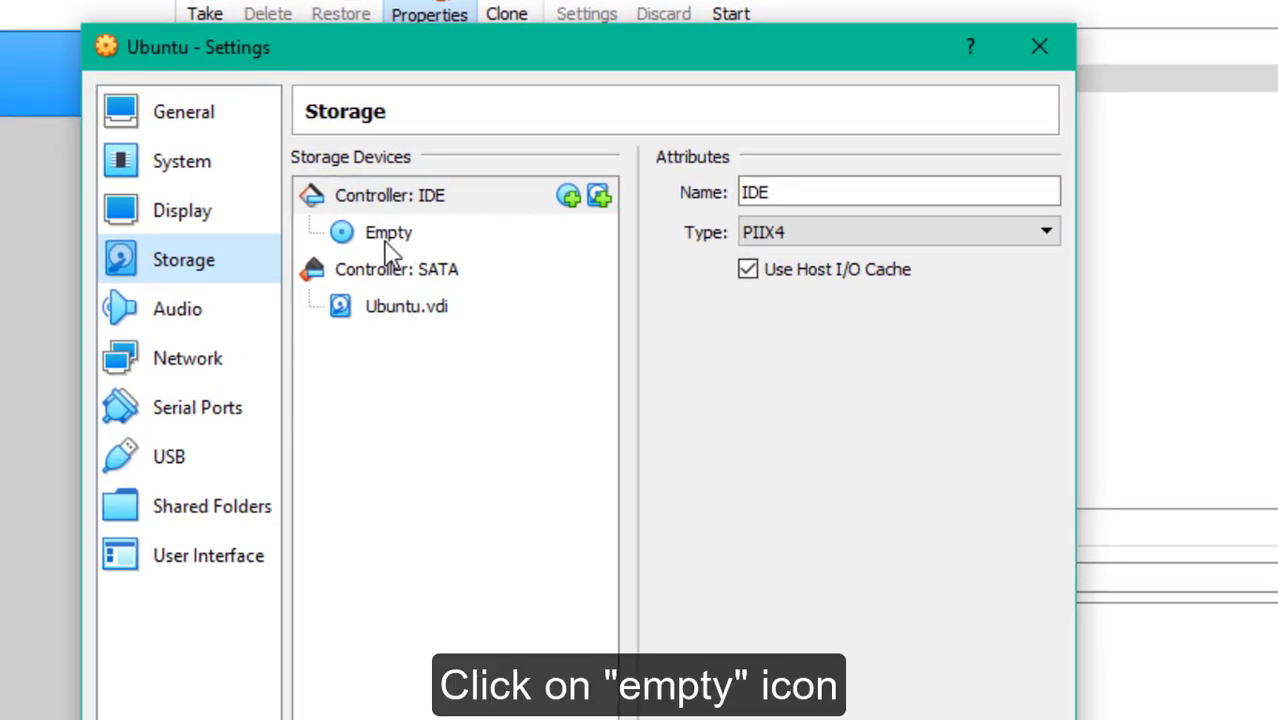
click(385, 240)
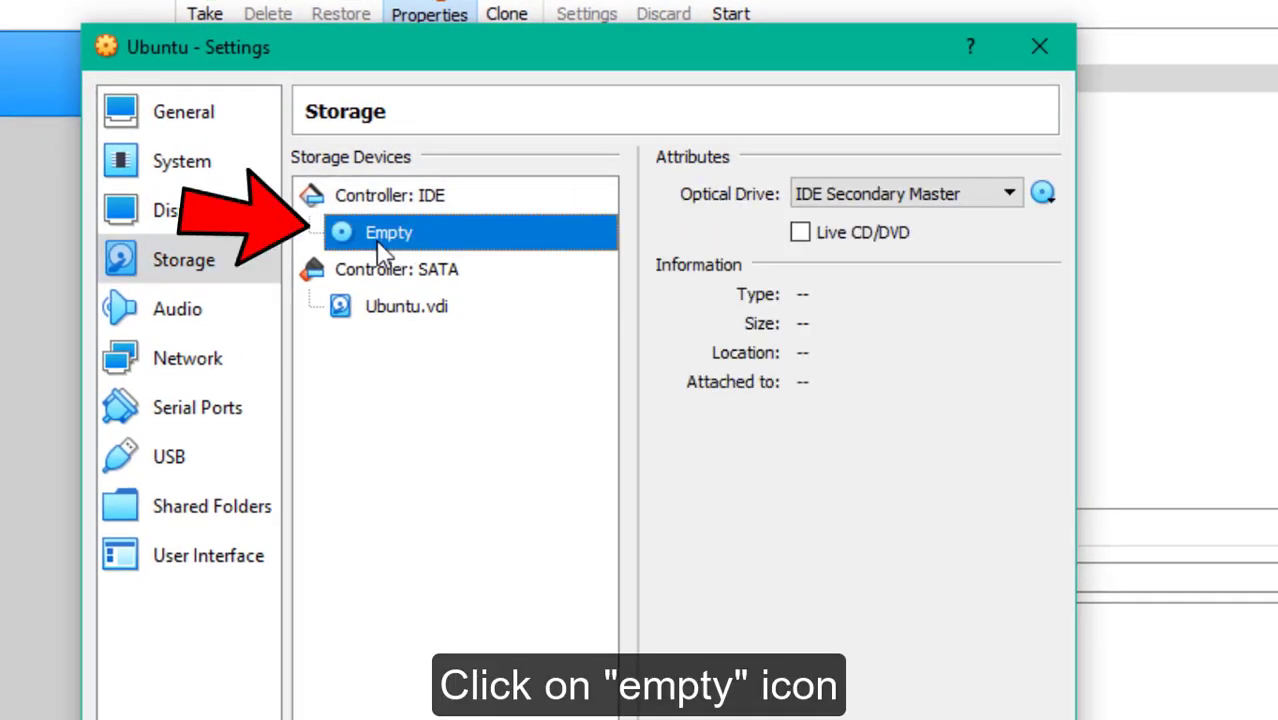
click(1045, 196)
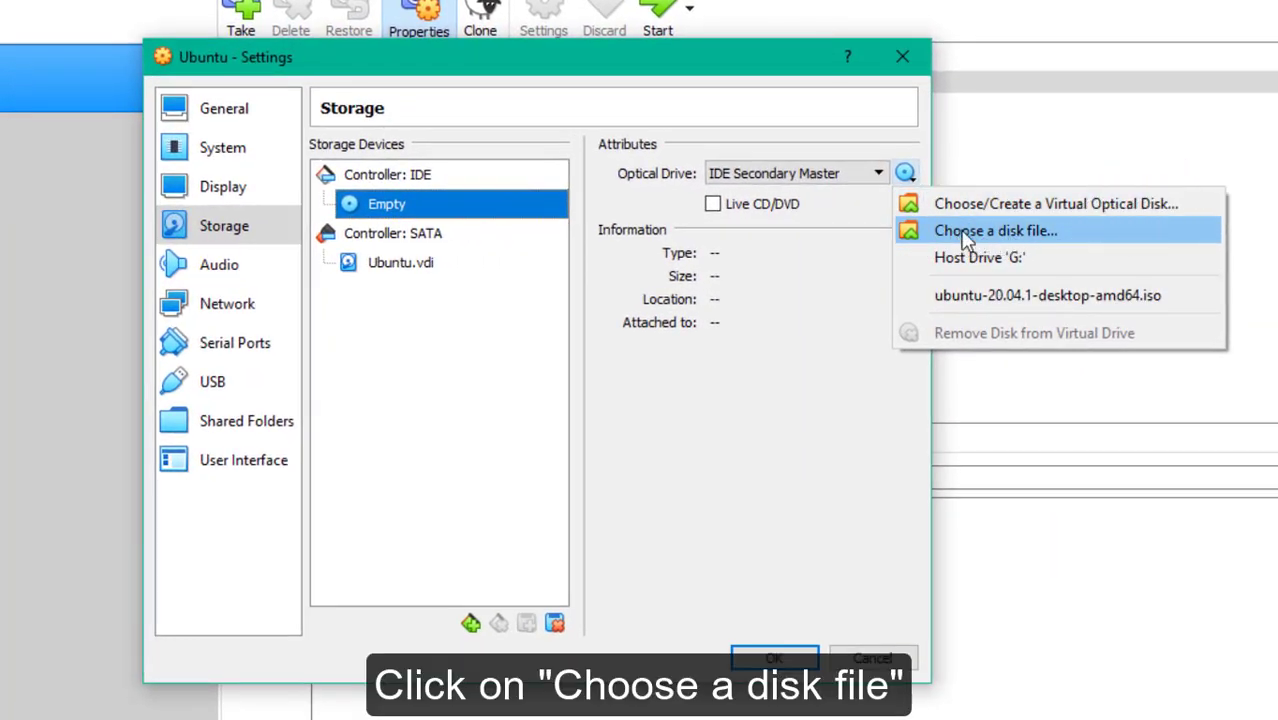
click(936, 236)
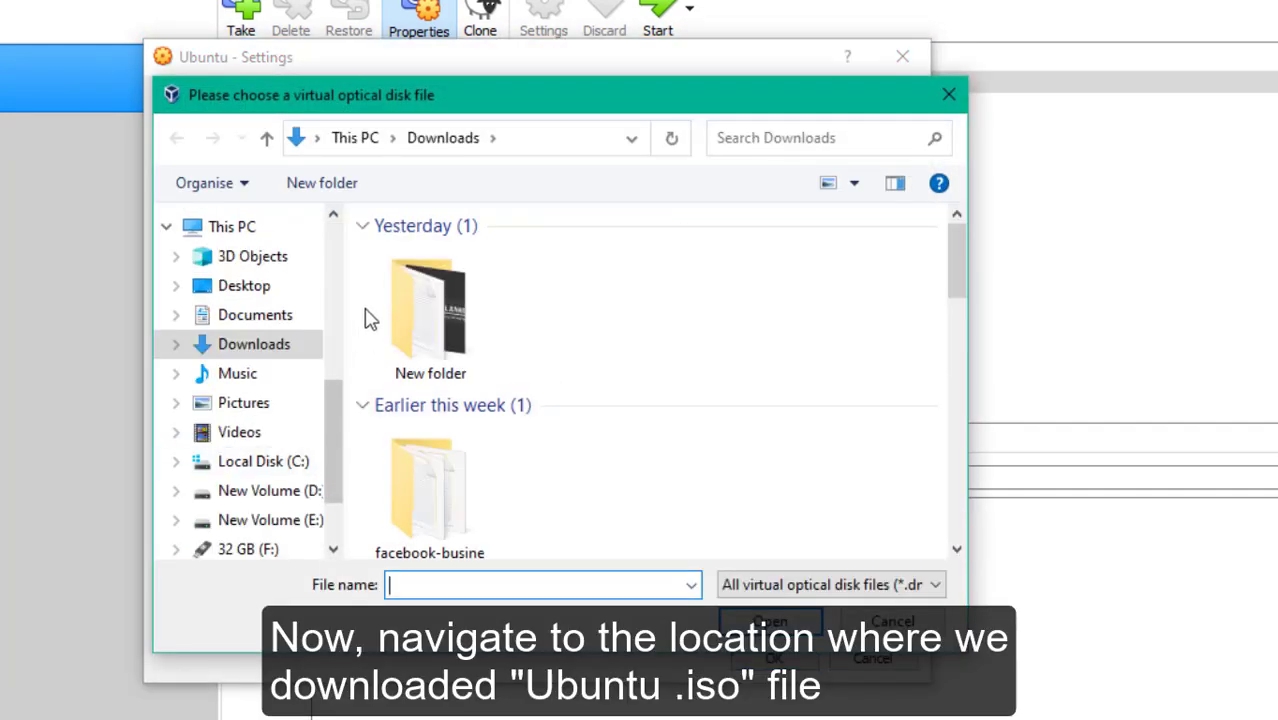
click(236, 296)
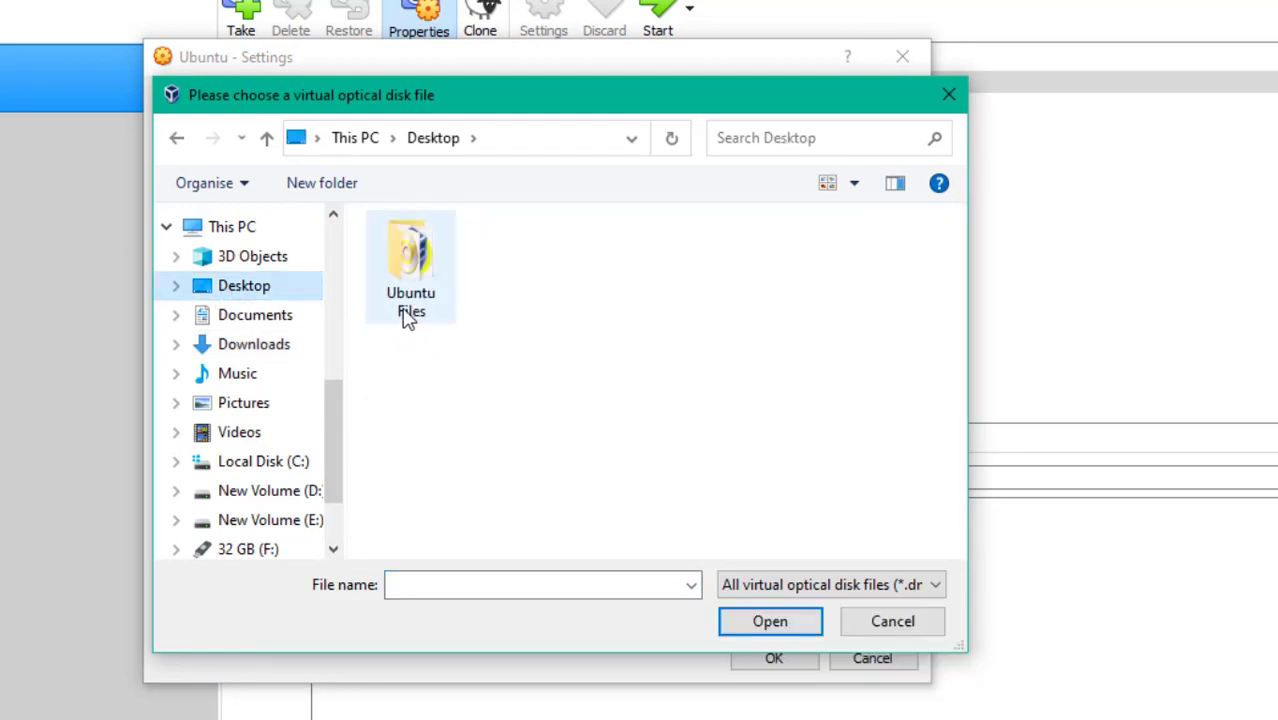
double_click(443, 318)
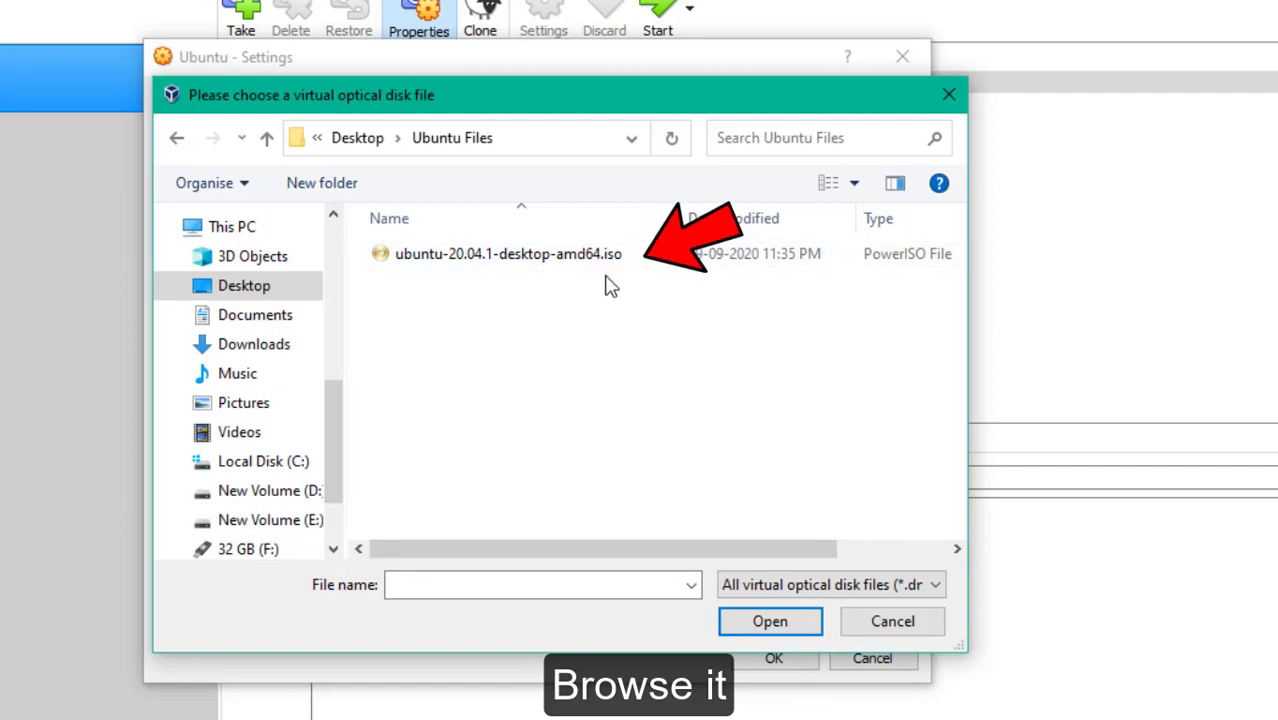
click(503, 262)
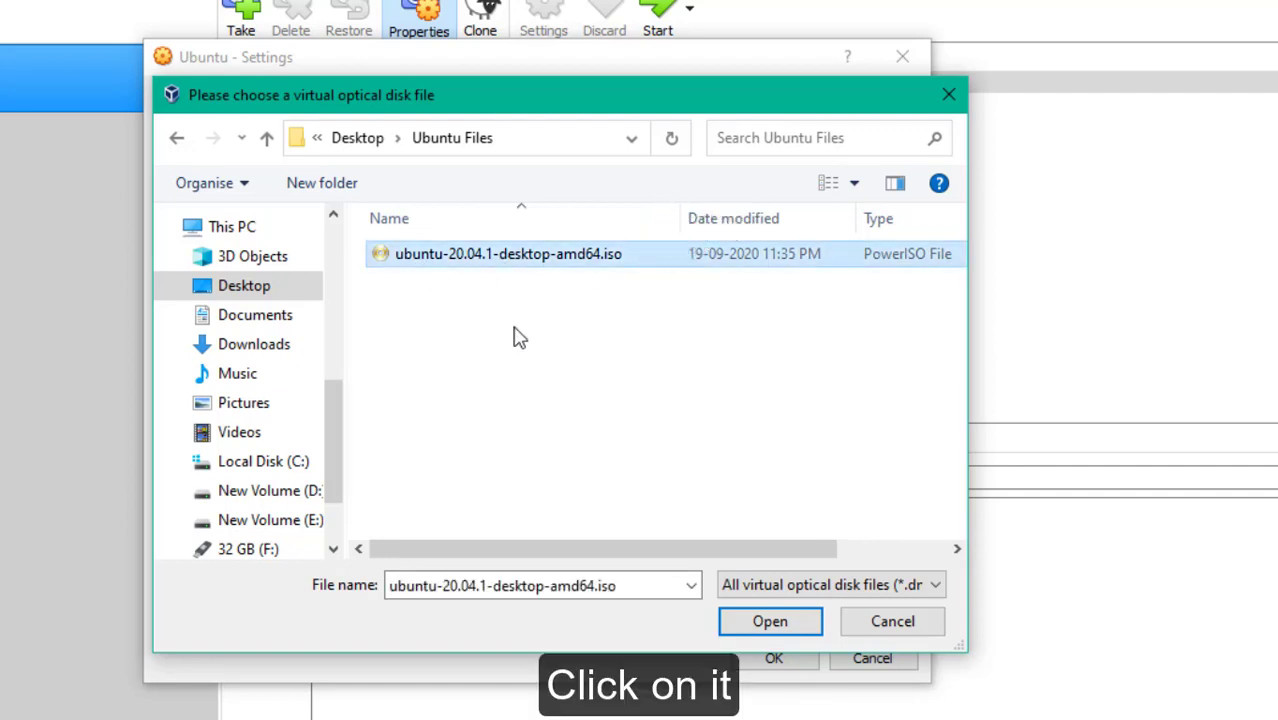
click(763, 627)
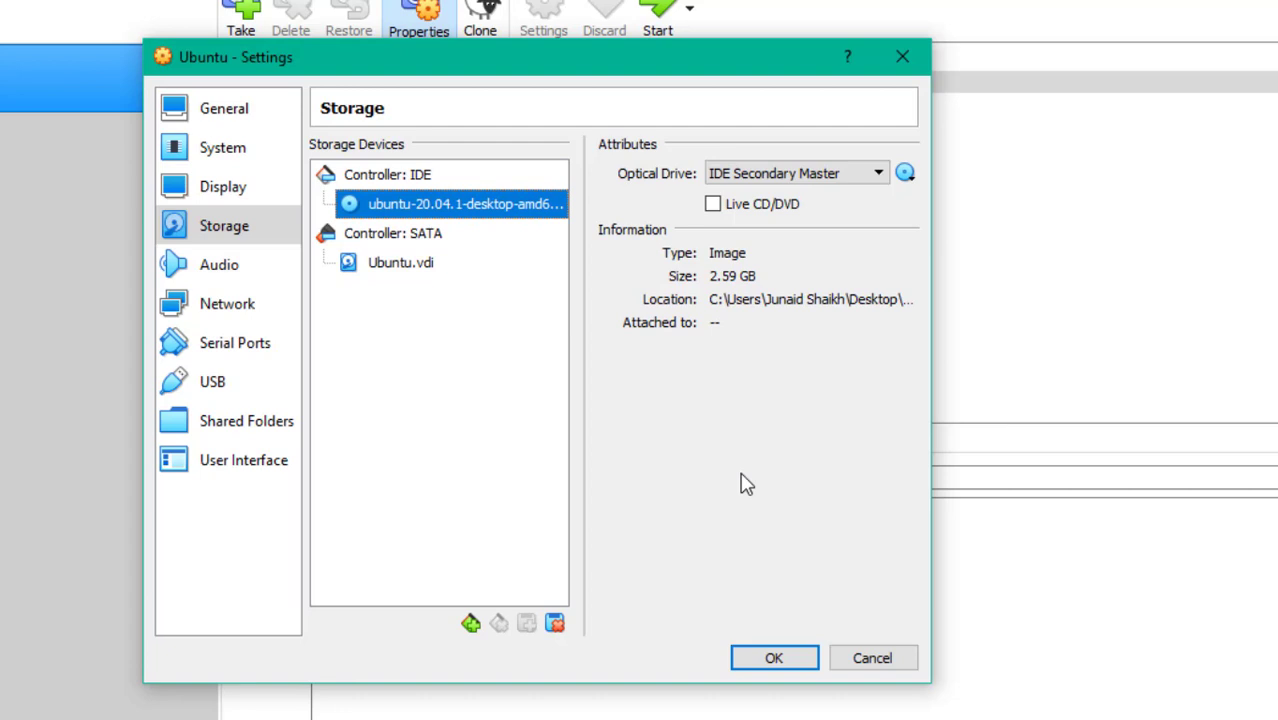
click(774, 658)
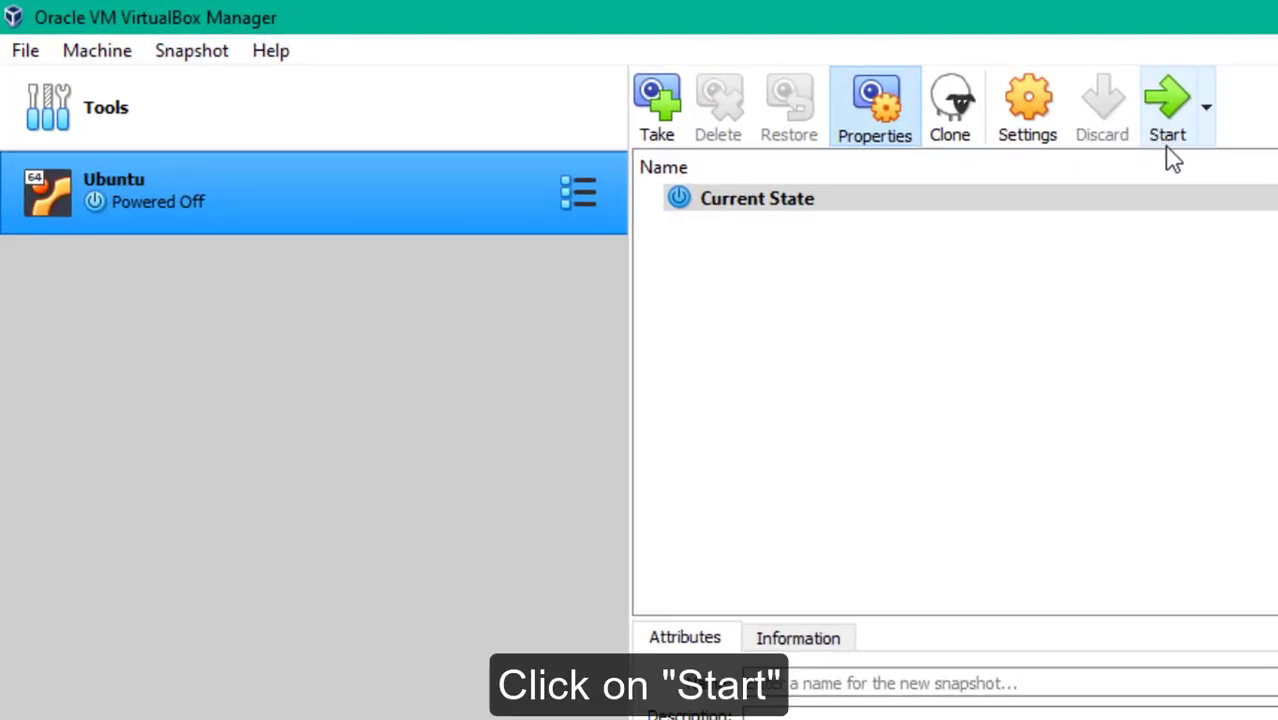
Step: Start the Ubuntu virtual machine with ubuntu-20.04.1-desktop-amd64.iso as the start-up disk
click(1167, 110)
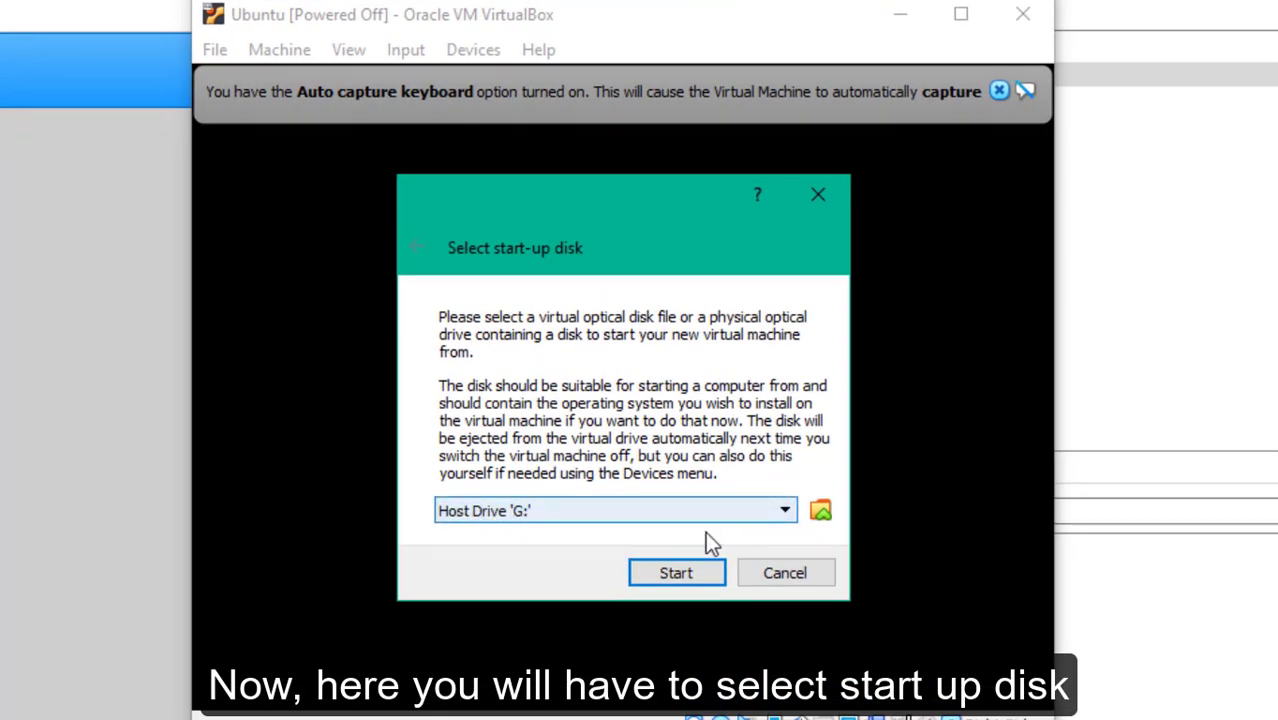
click(776, 508)
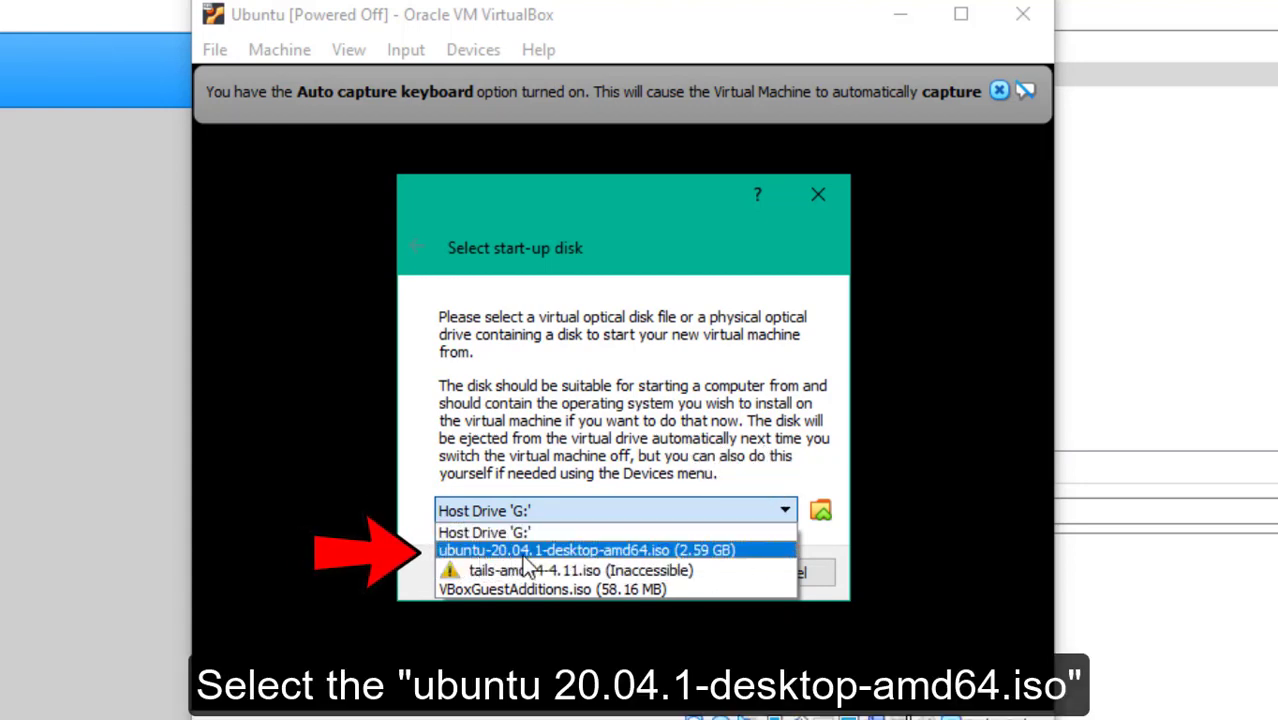
click(560, 550)
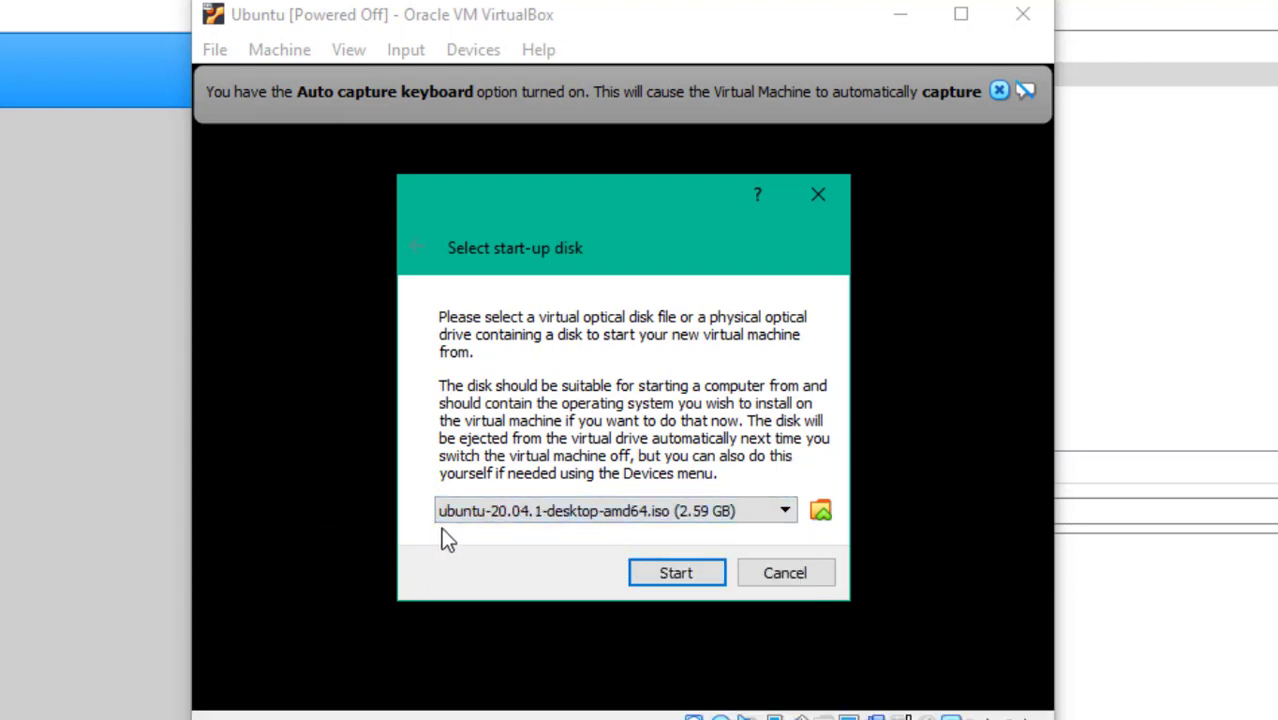
click(675, 573)
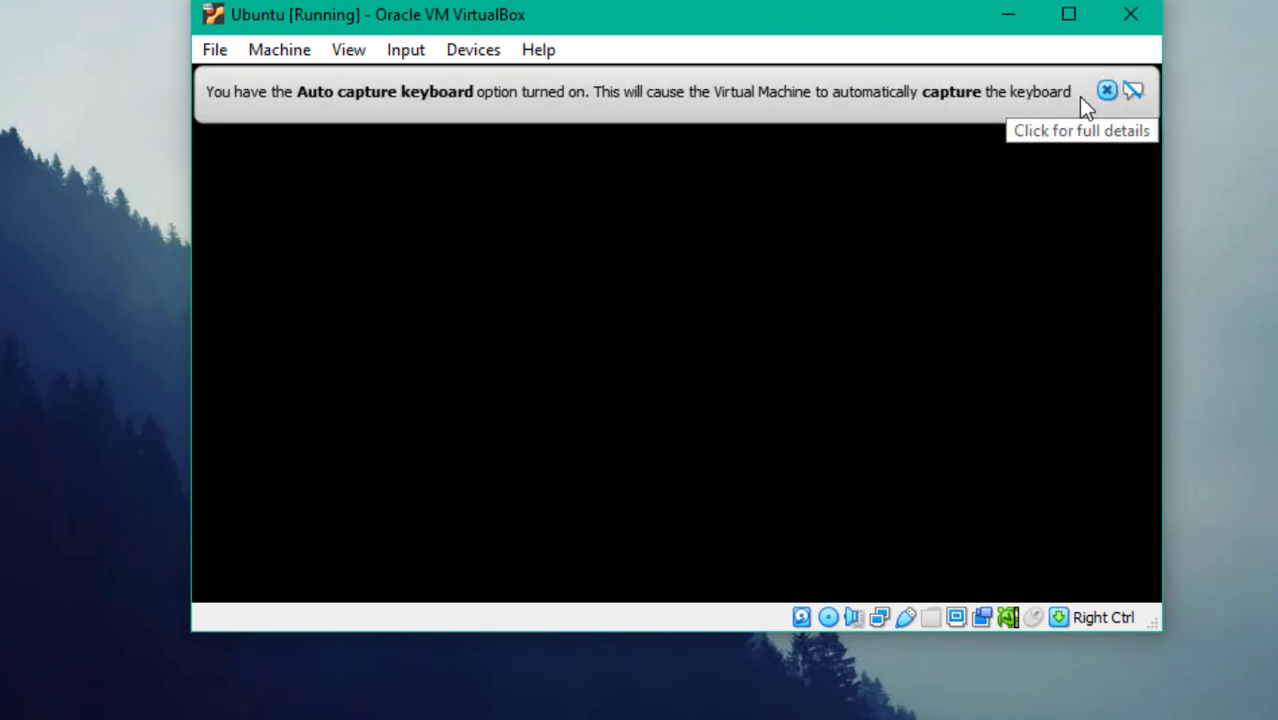
Step: Dismiss the keyboard capture and mouse integration notices and maximize the virtual machine window while Ubuntu loads
click(1109, 93)
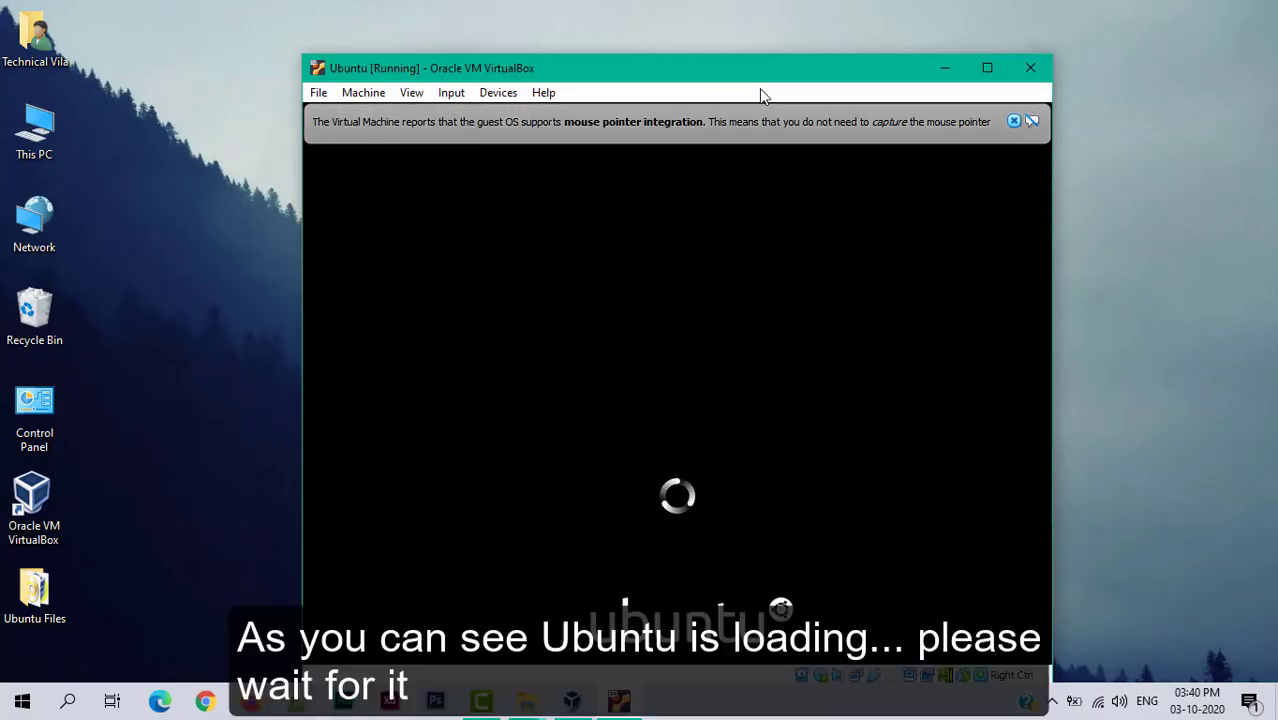
drag(760, 75, 753, 39)
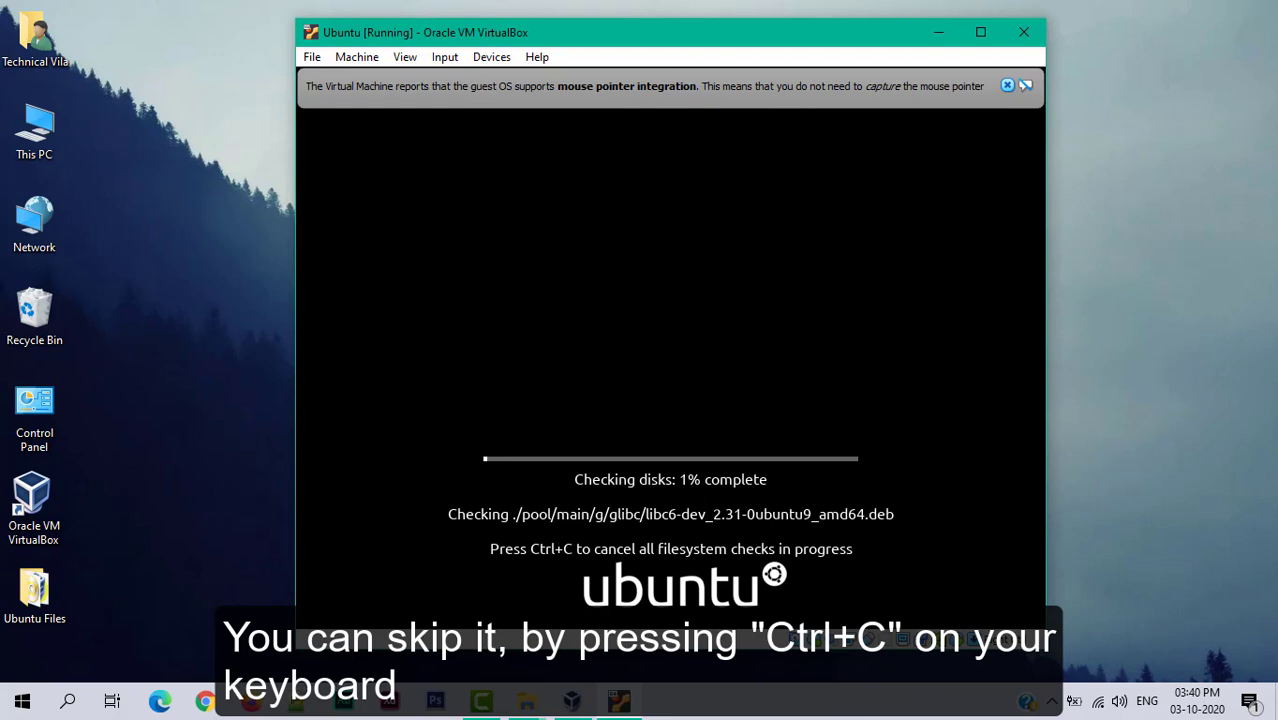
click(1007, 85)
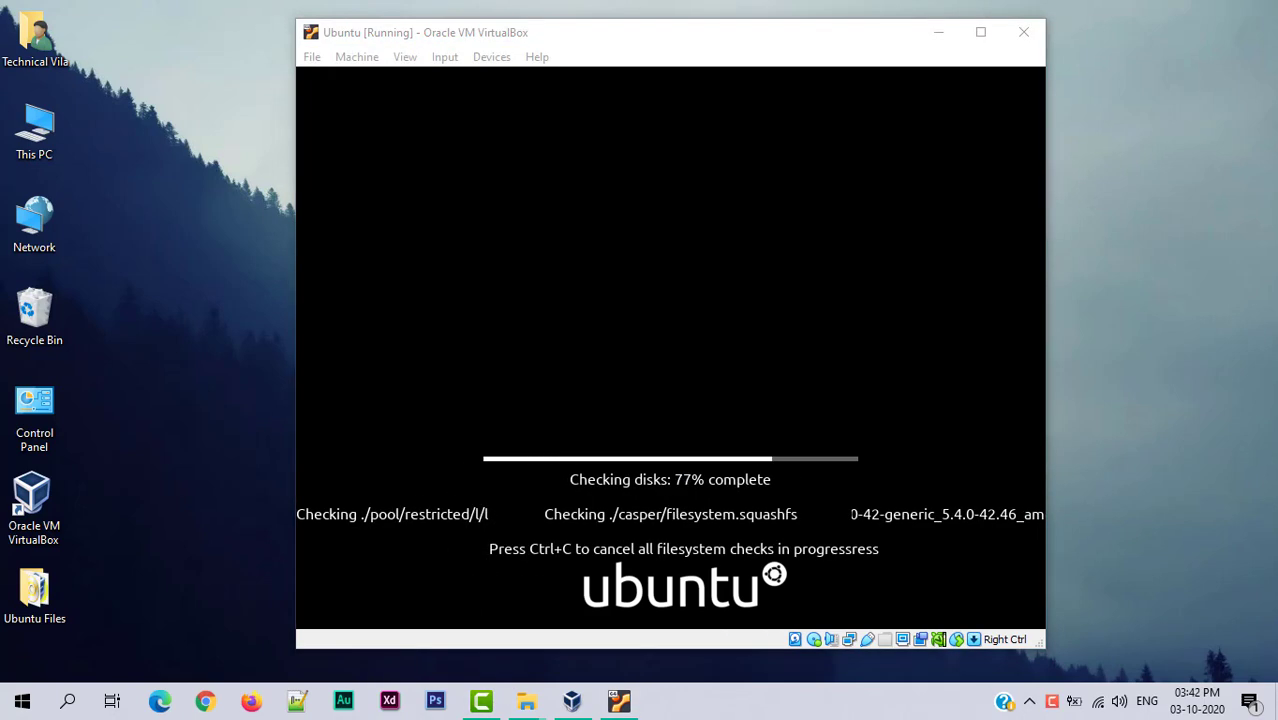
click(980, 32)
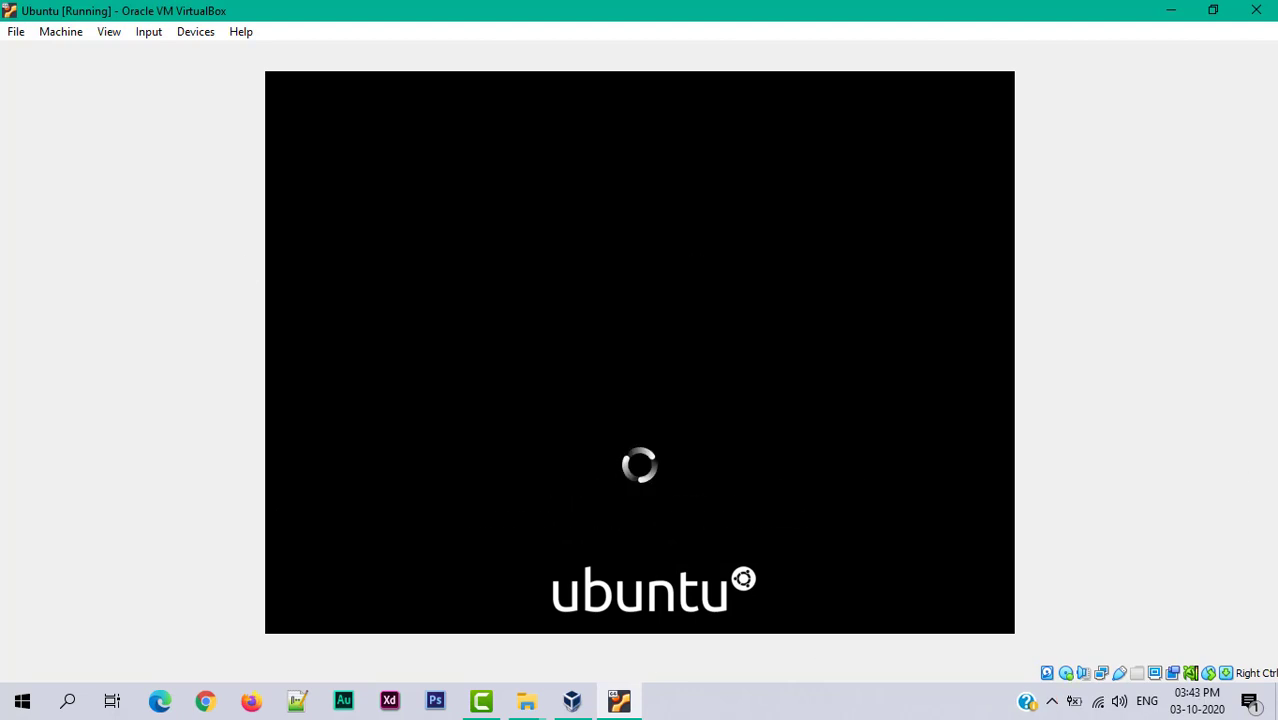
click(759, 708)
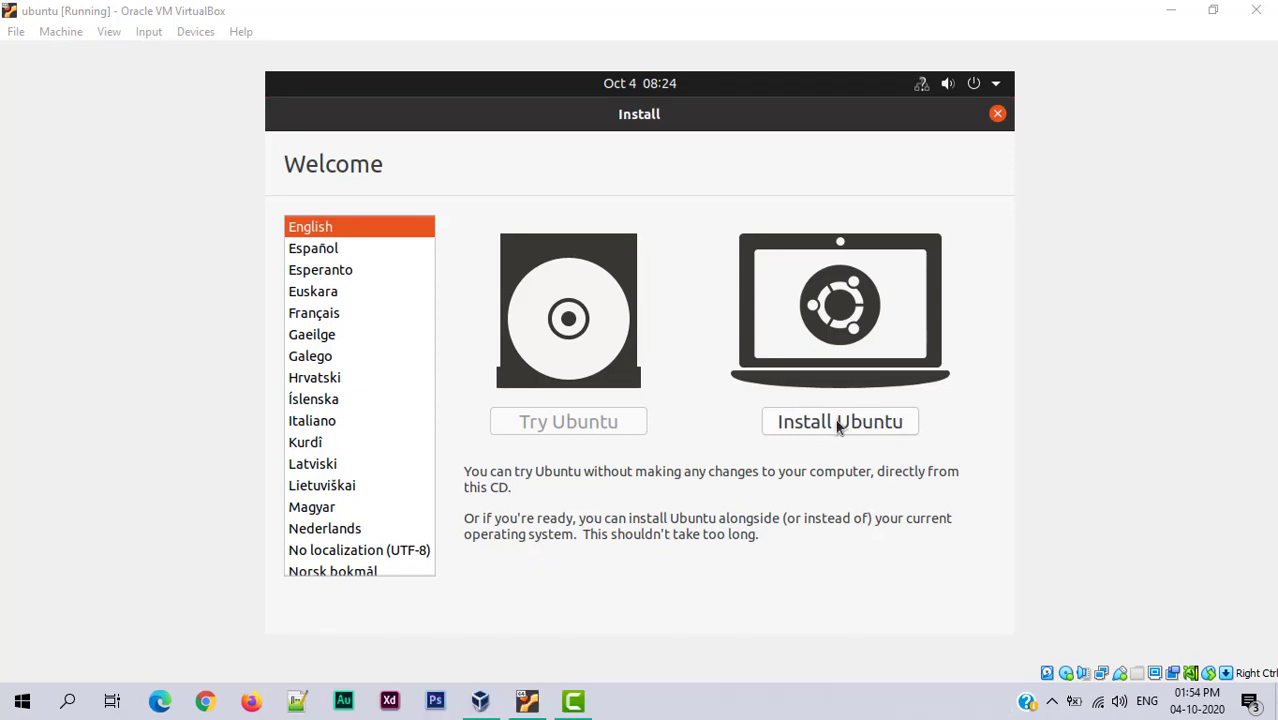
Step: Begin installing Ubuntu in English with the English (US) keyboard layout and the Normal installation option
click(856, 426)
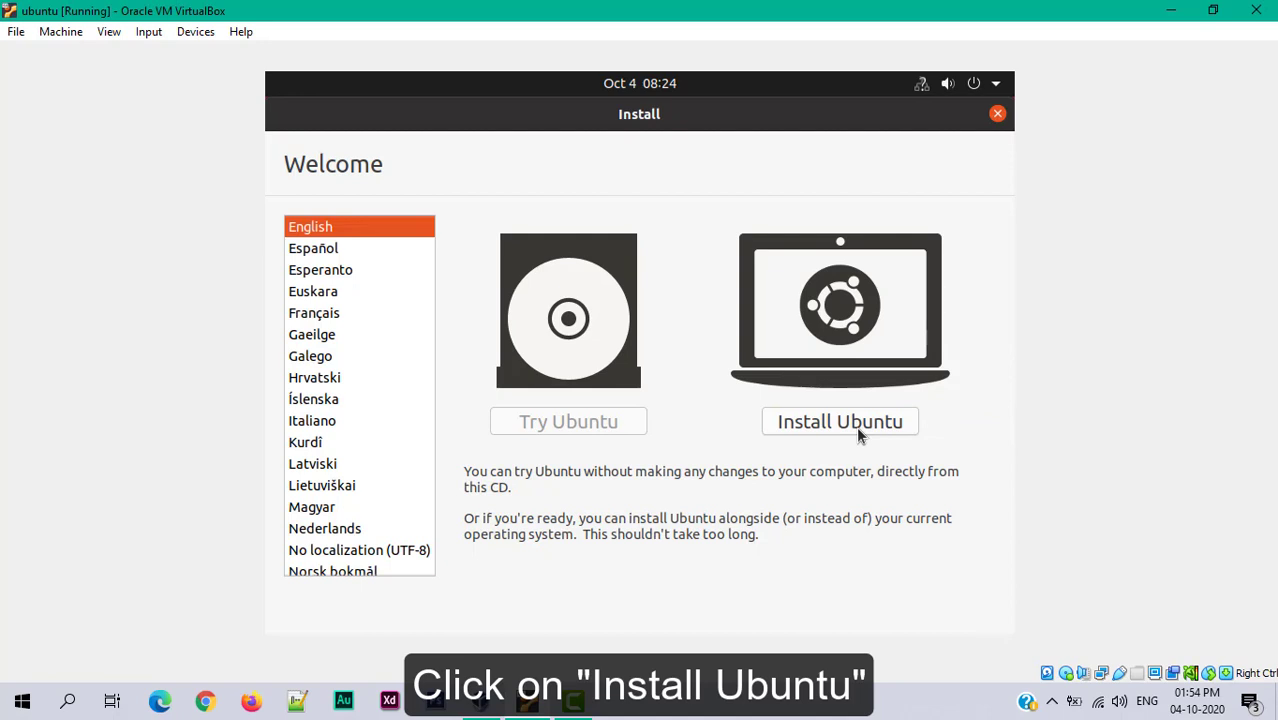
click(856, 426)
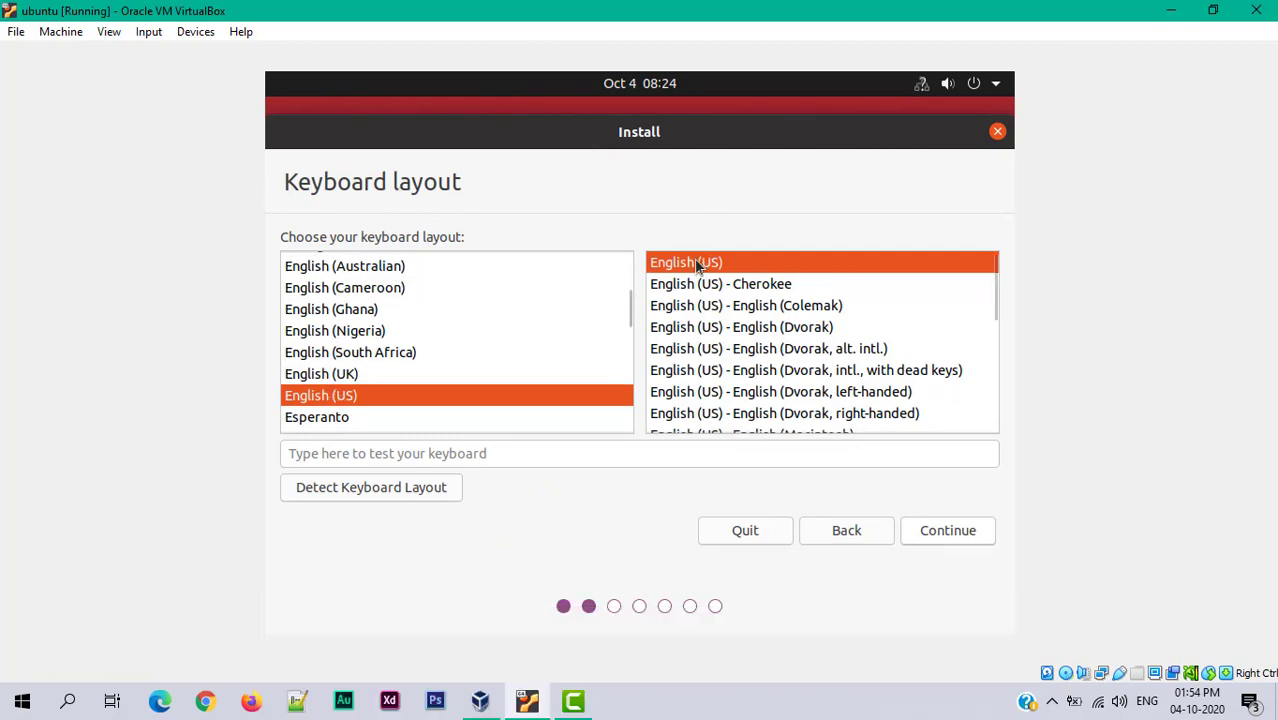
click(947, 532)
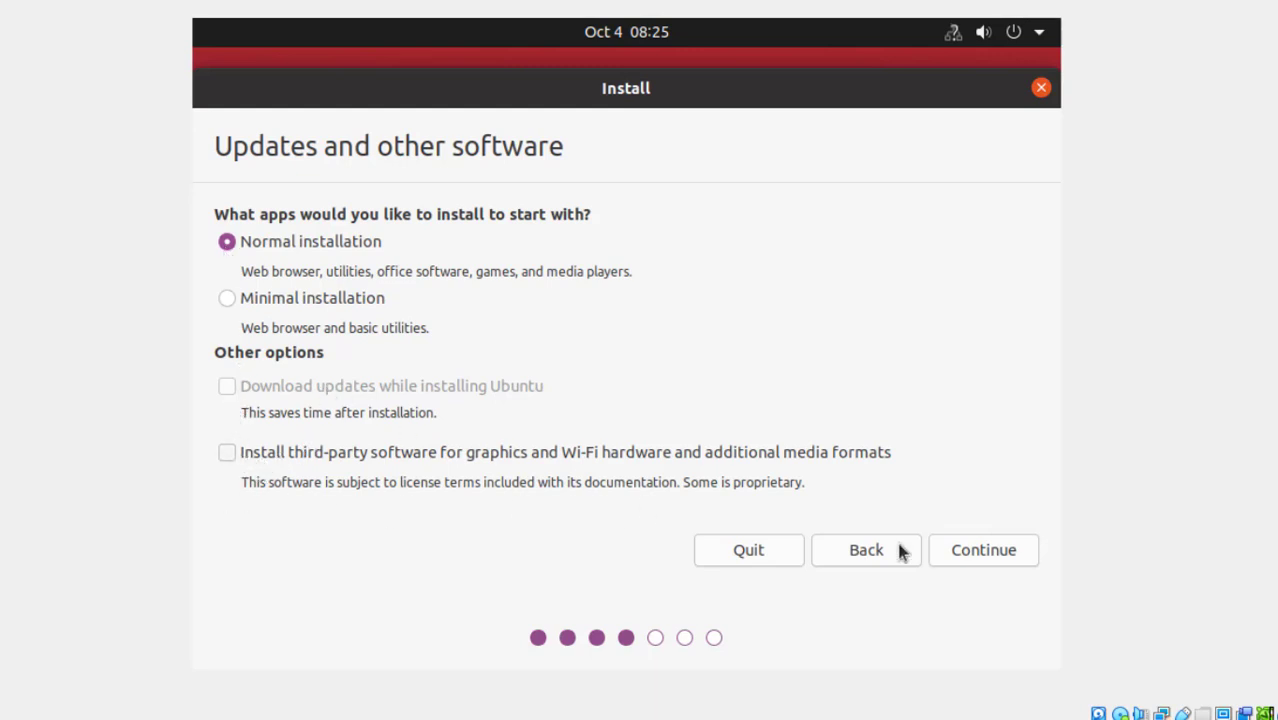
click(955, 552)
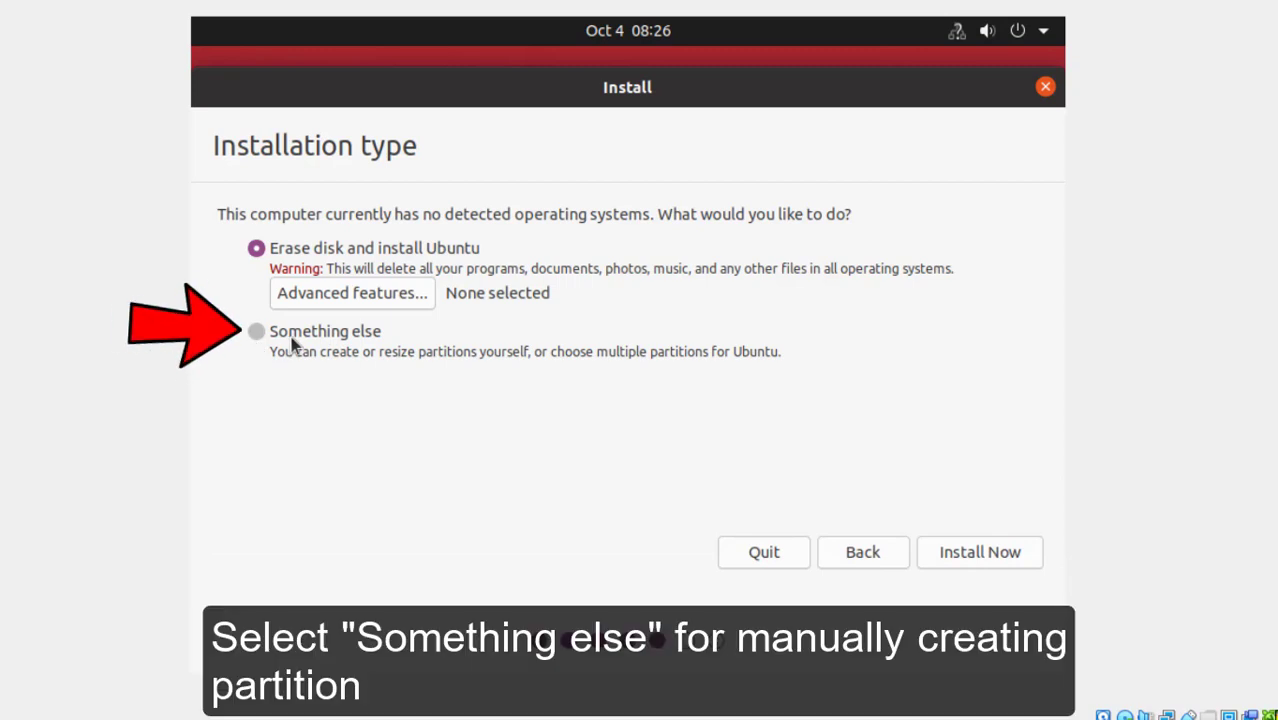
Step: Choose the Something else installation type and create a new empty partition table on /dev/sda
click(293, 344)
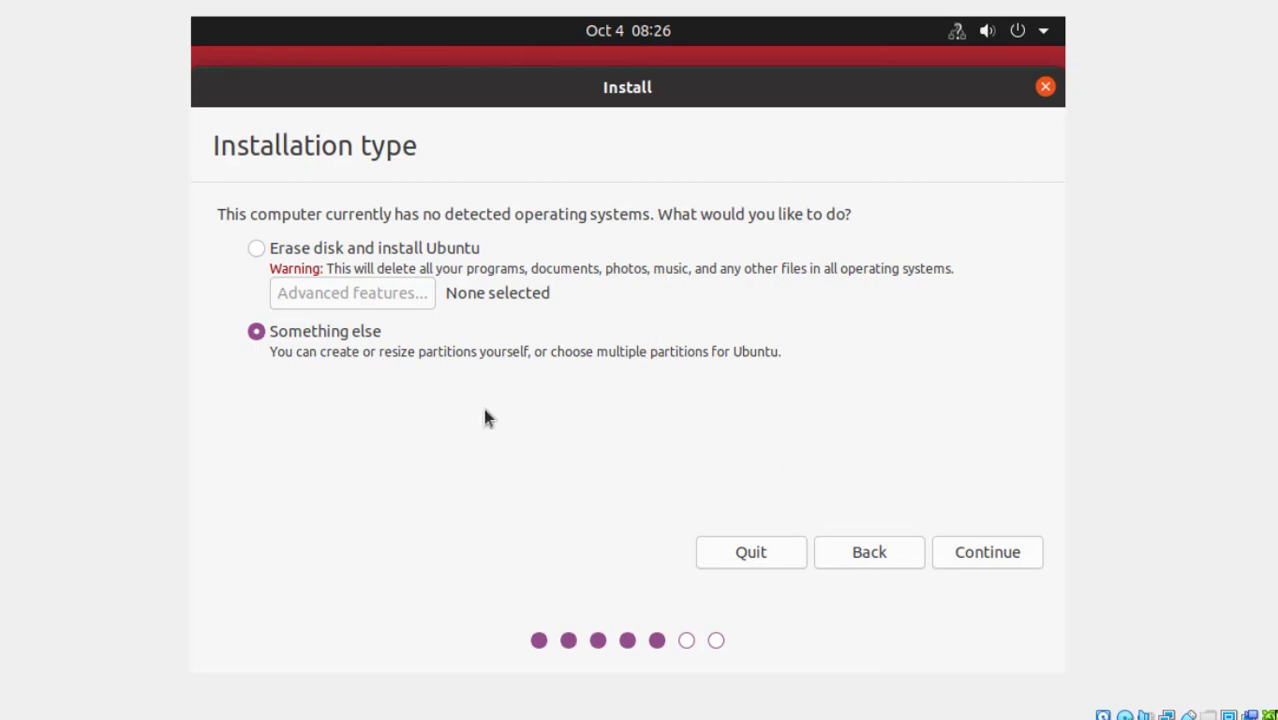
click(965, 566)
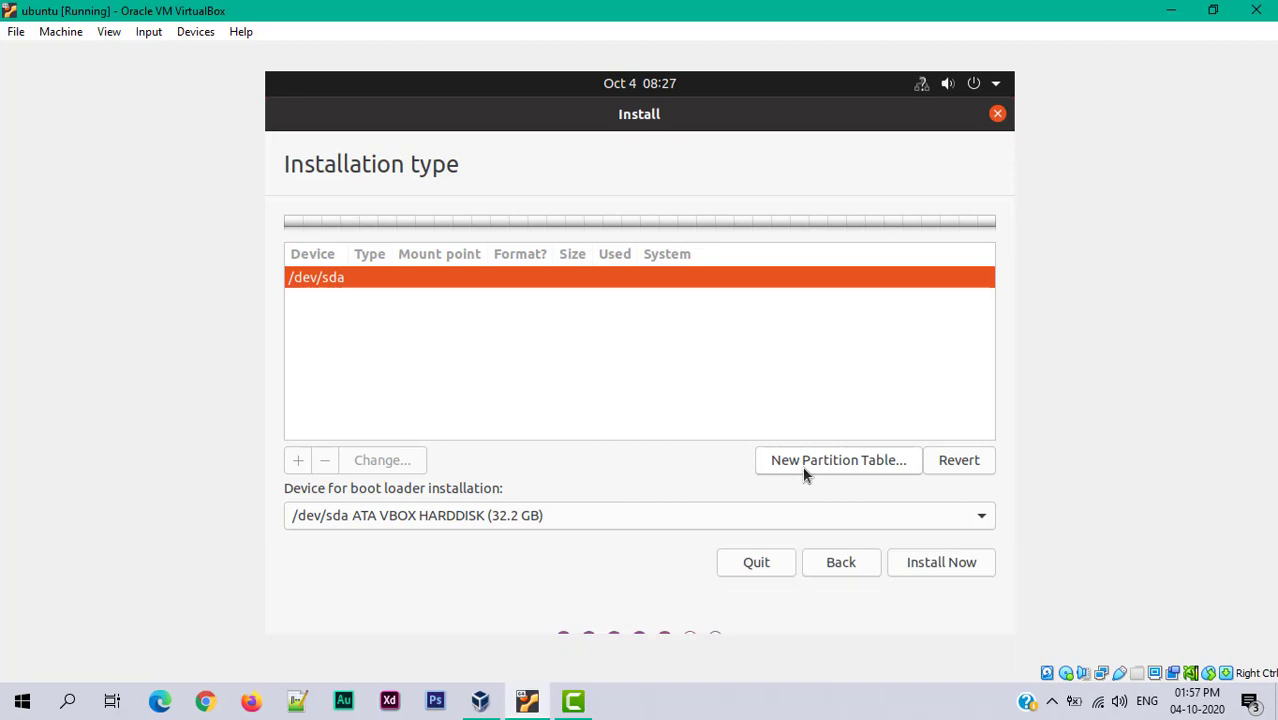
click(803, 466)
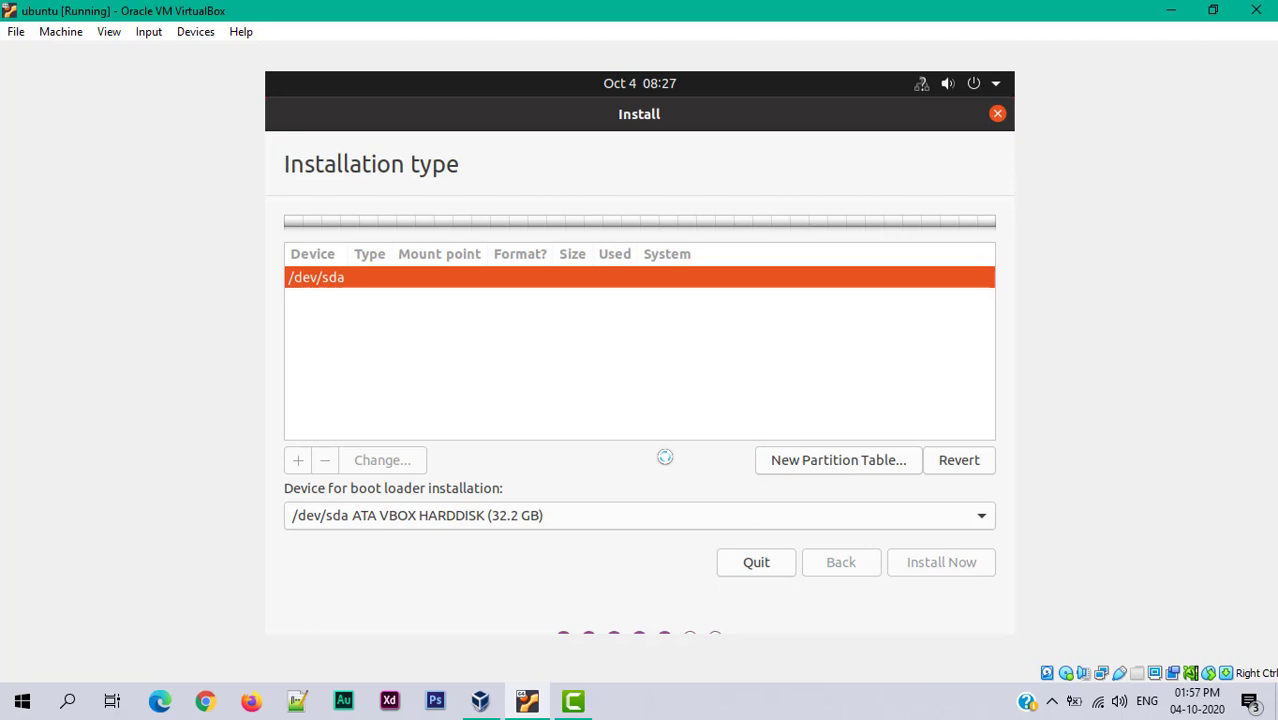
click(808, 466)
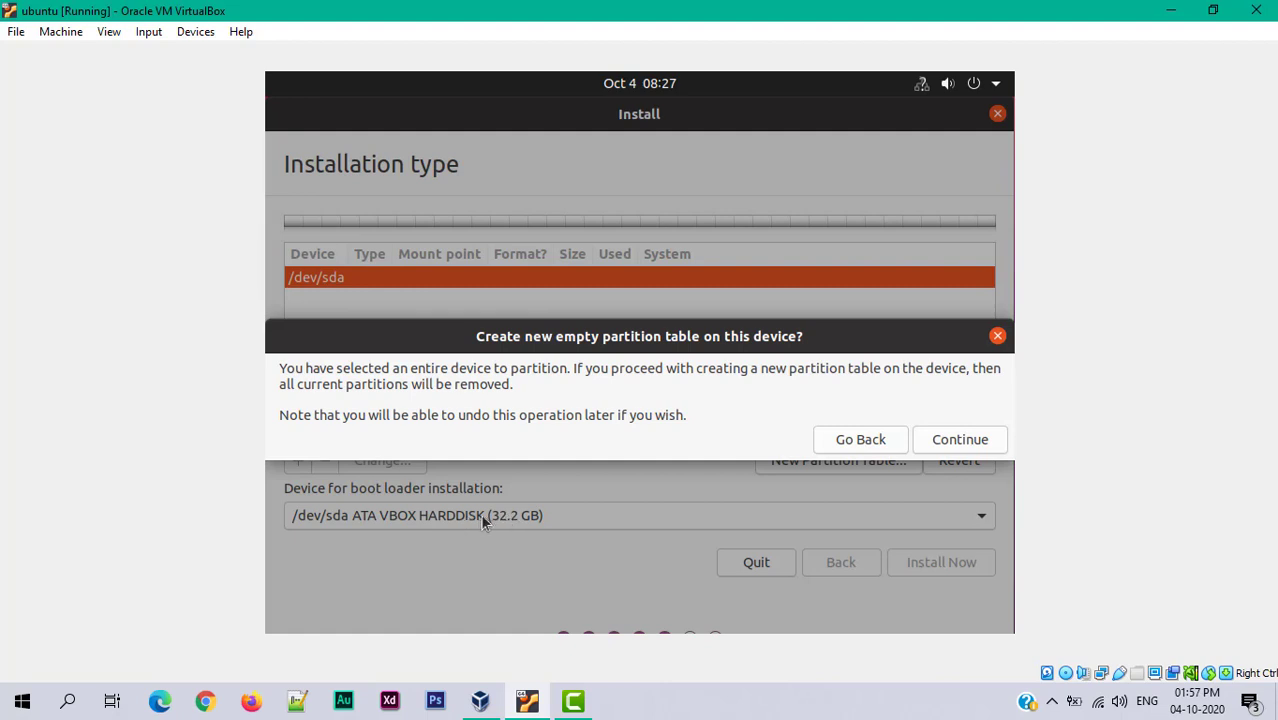
click(950, 442)
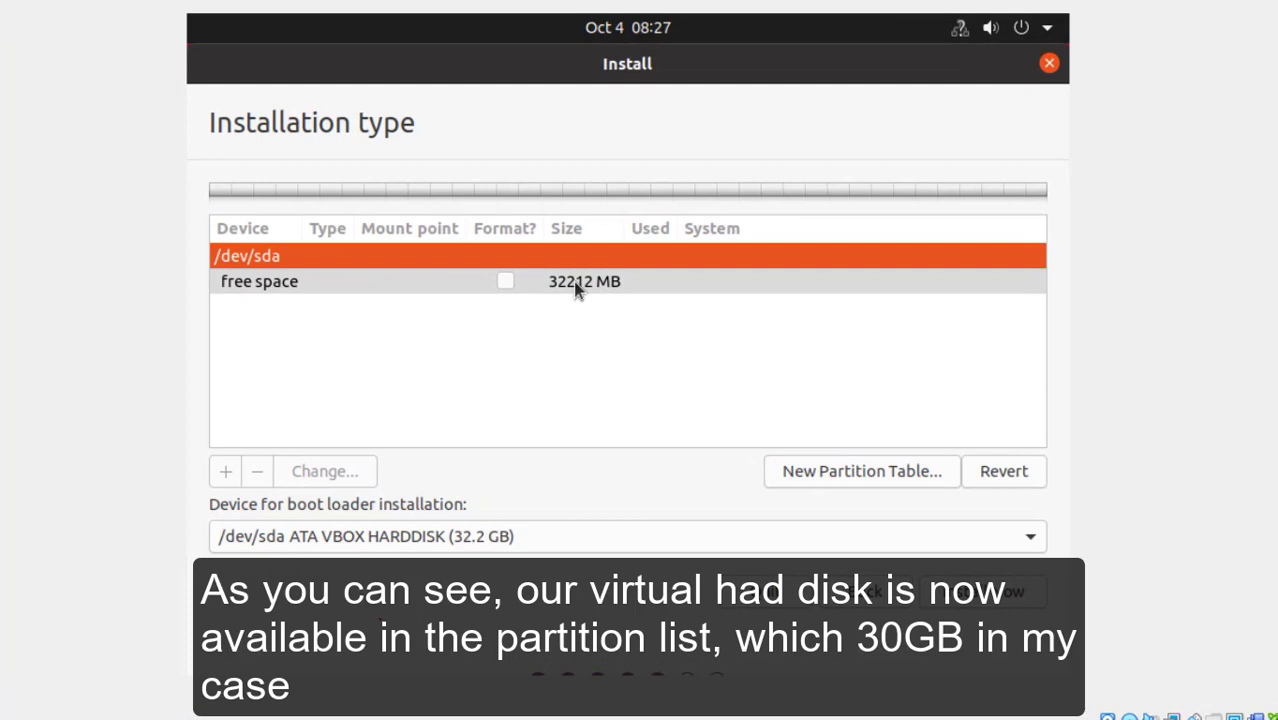
Step: Create a 4096 MB primary partition in the free space and use it as swap area
click(380, 288)
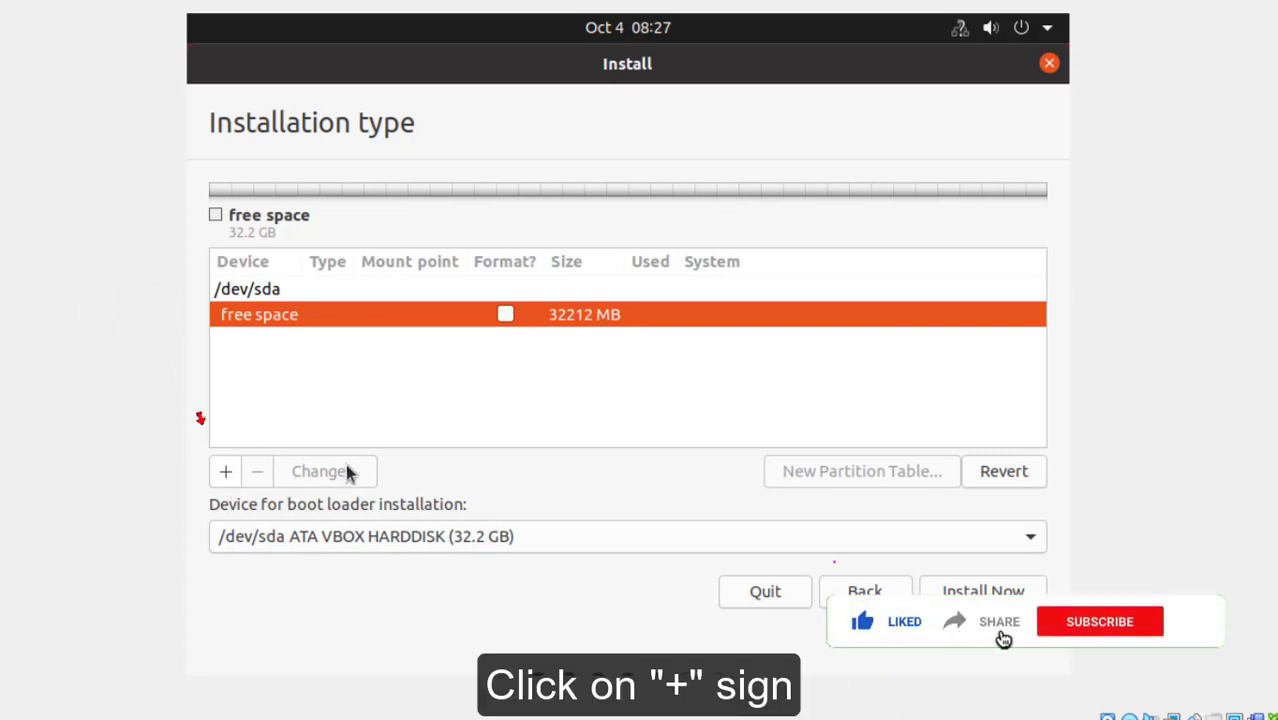
click(227, 466)
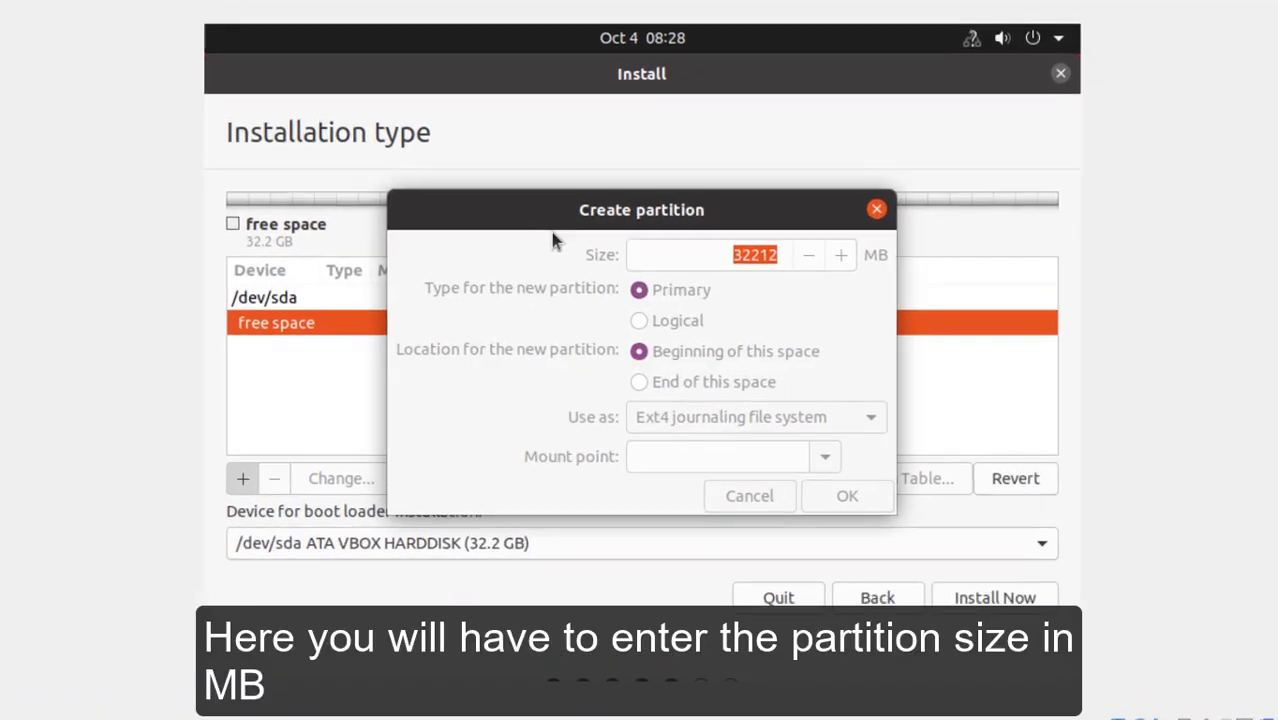
click(756, 251)
double_click(756, 251)
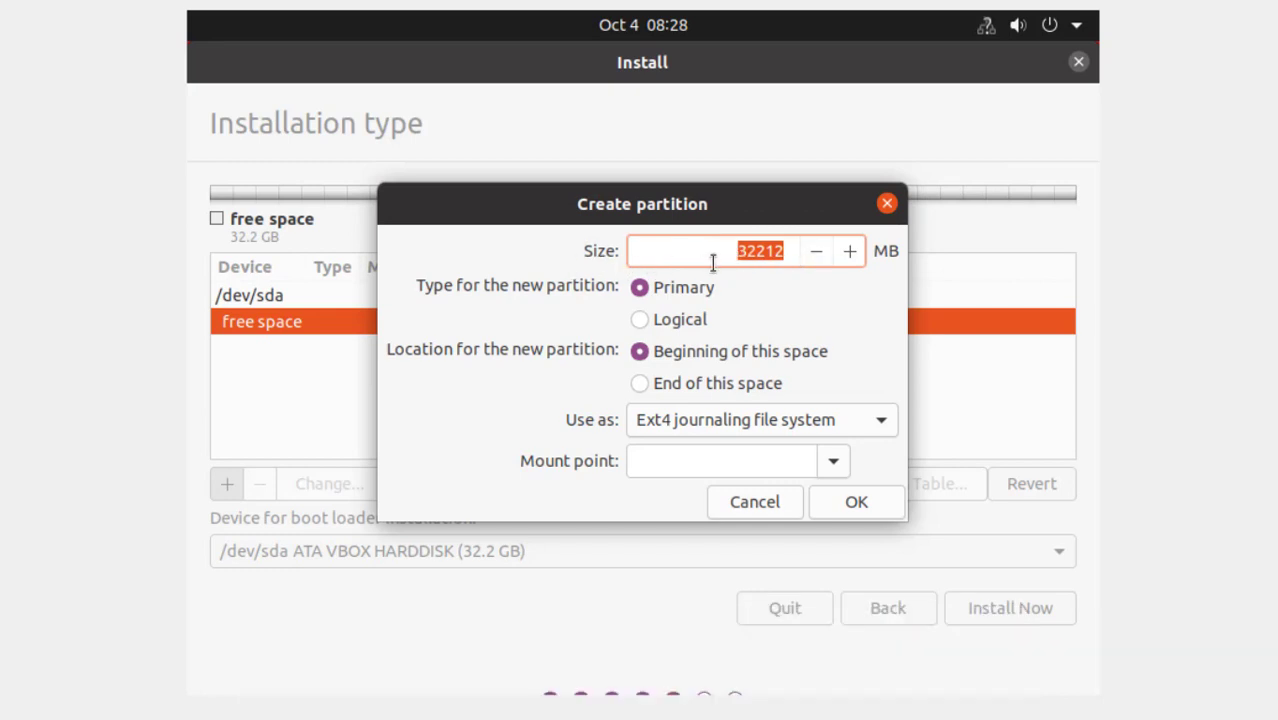
text(4096)
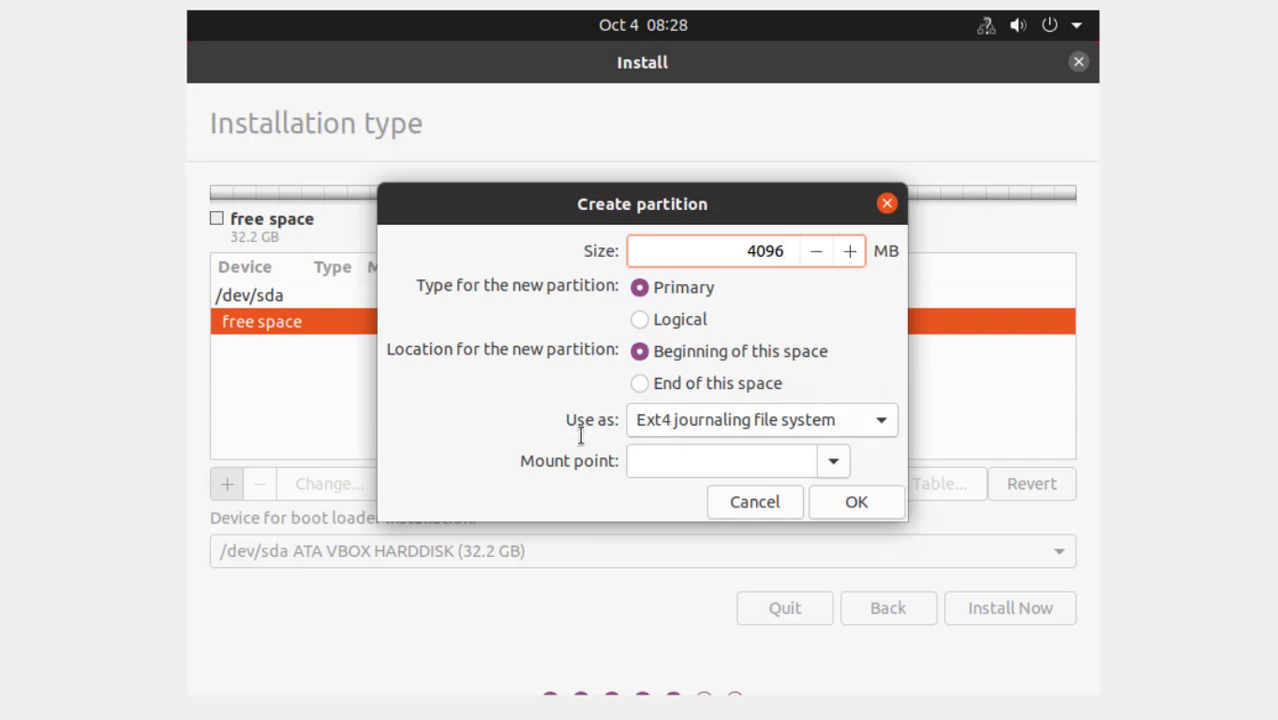
click(877, 422)
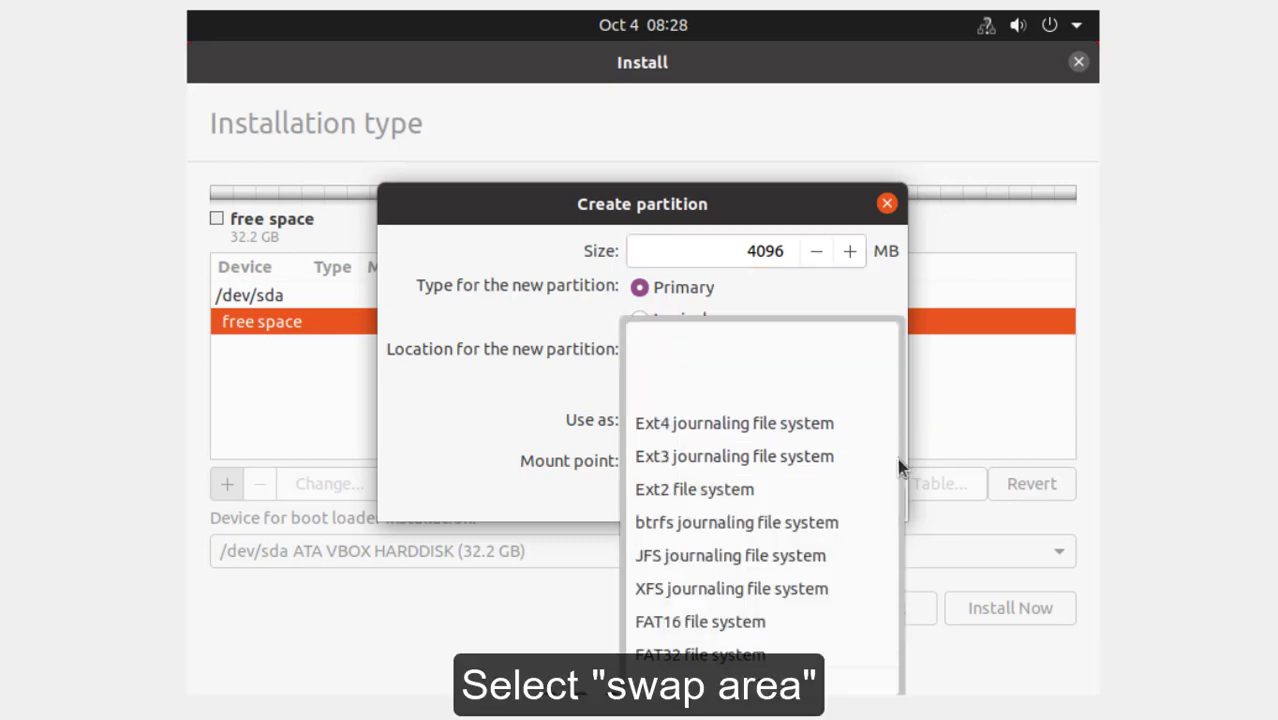
scroll(822, 406, down, 3)
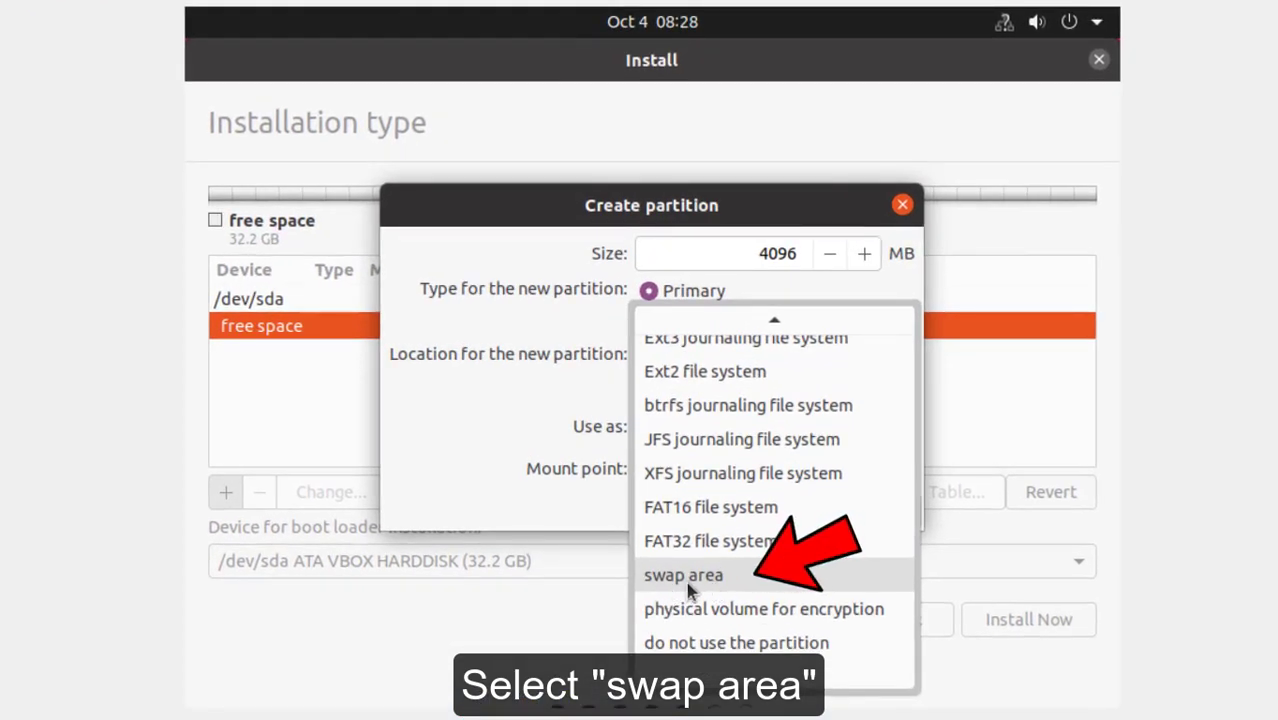
click(677, 582)
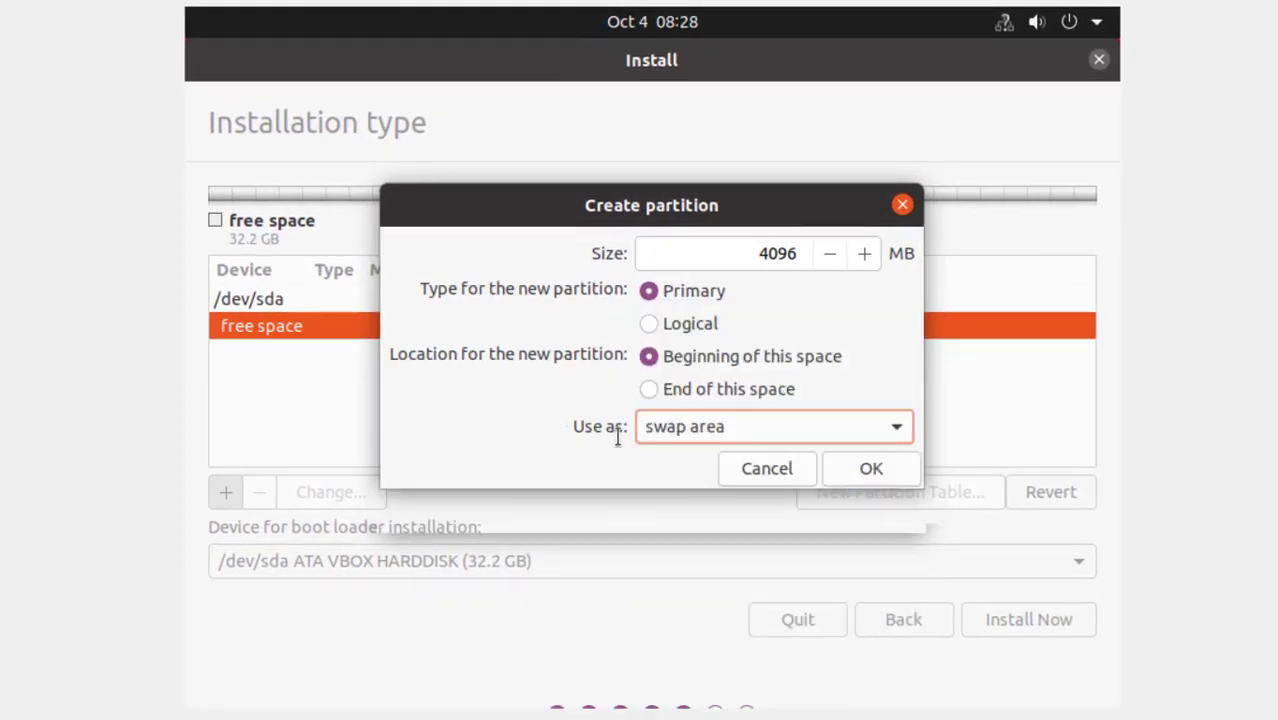
click(873, 477)
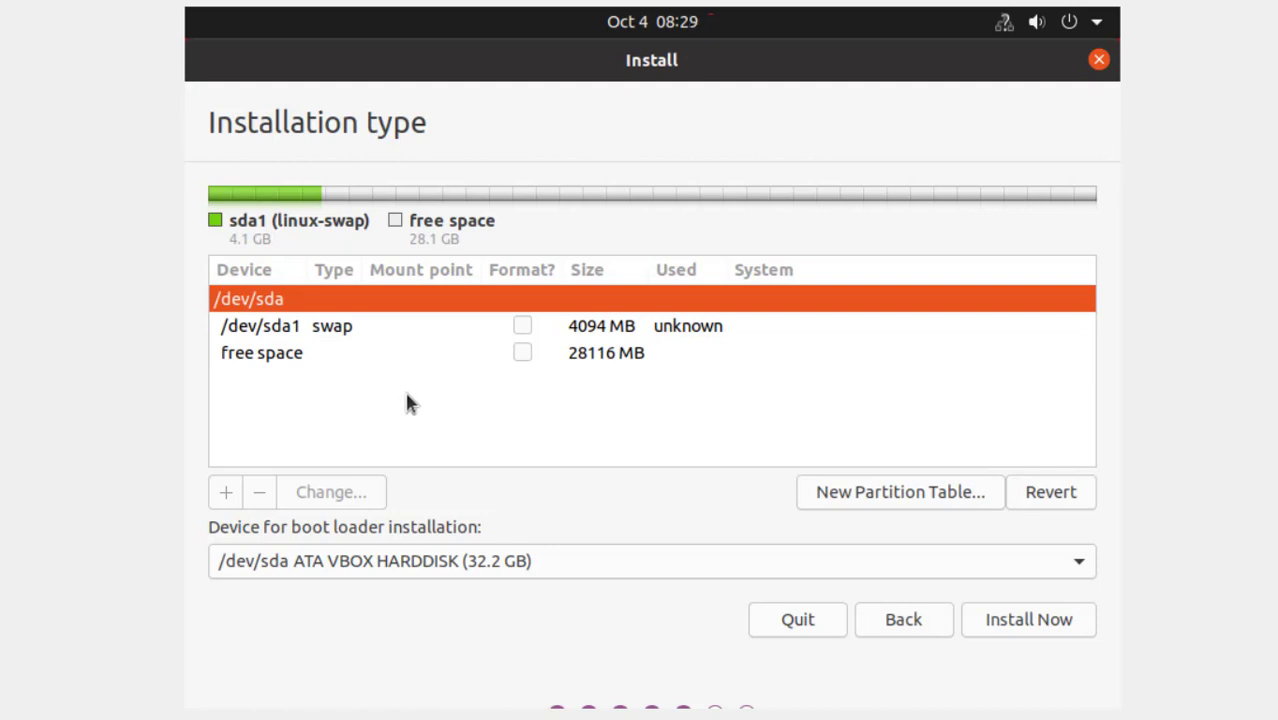
Step: Create a 10240 MB logical Ext4 partition in the remaining free space with mount point /home
click(570, 362)
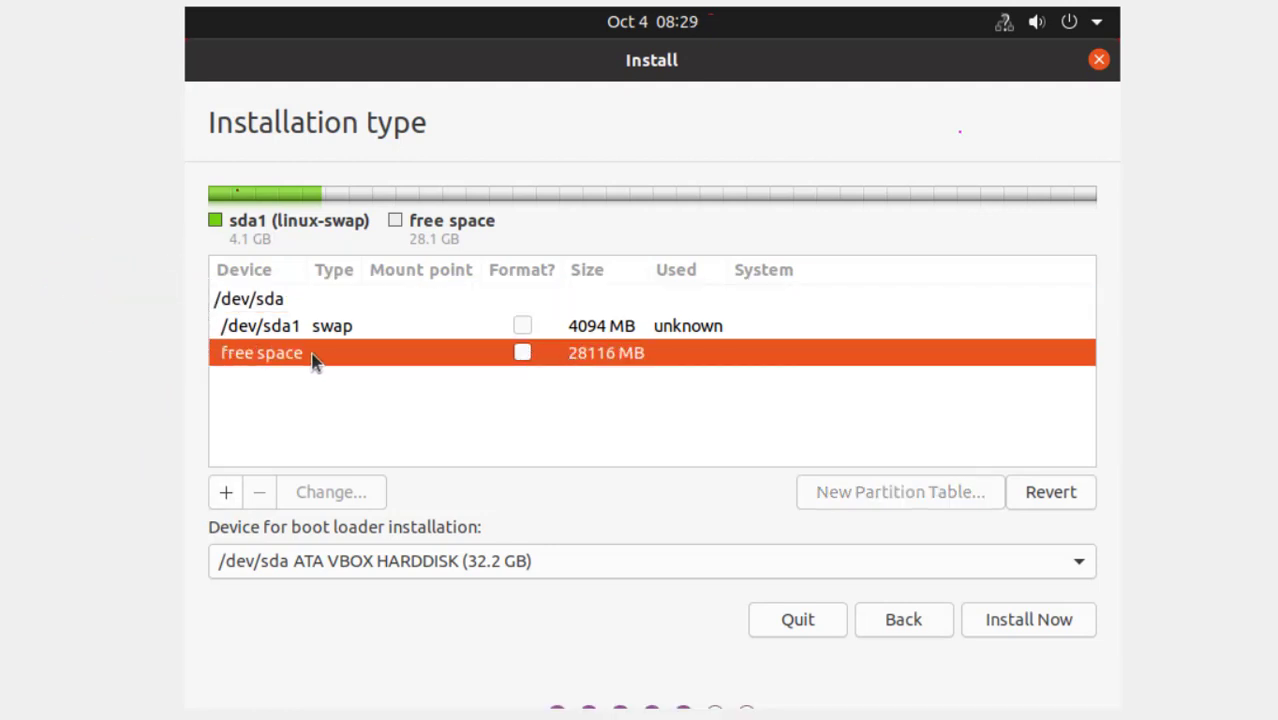
click(222, 496)
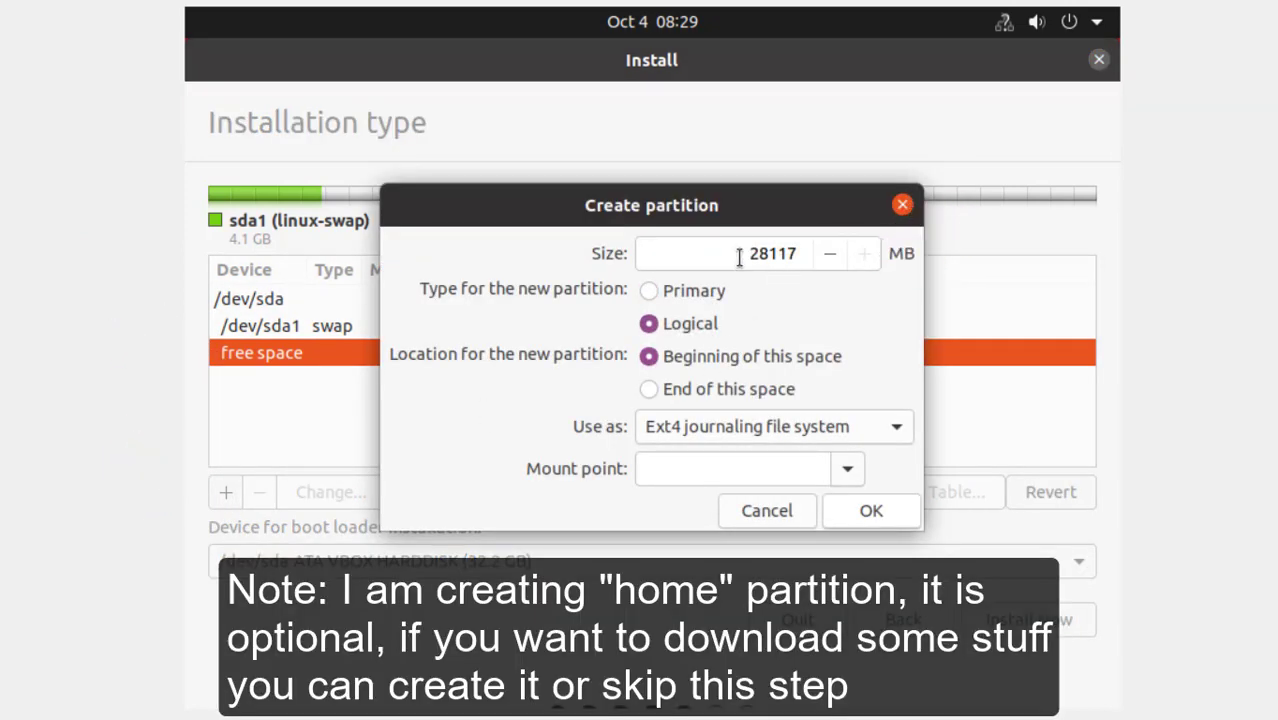
drag(739, 257, 817, 254)
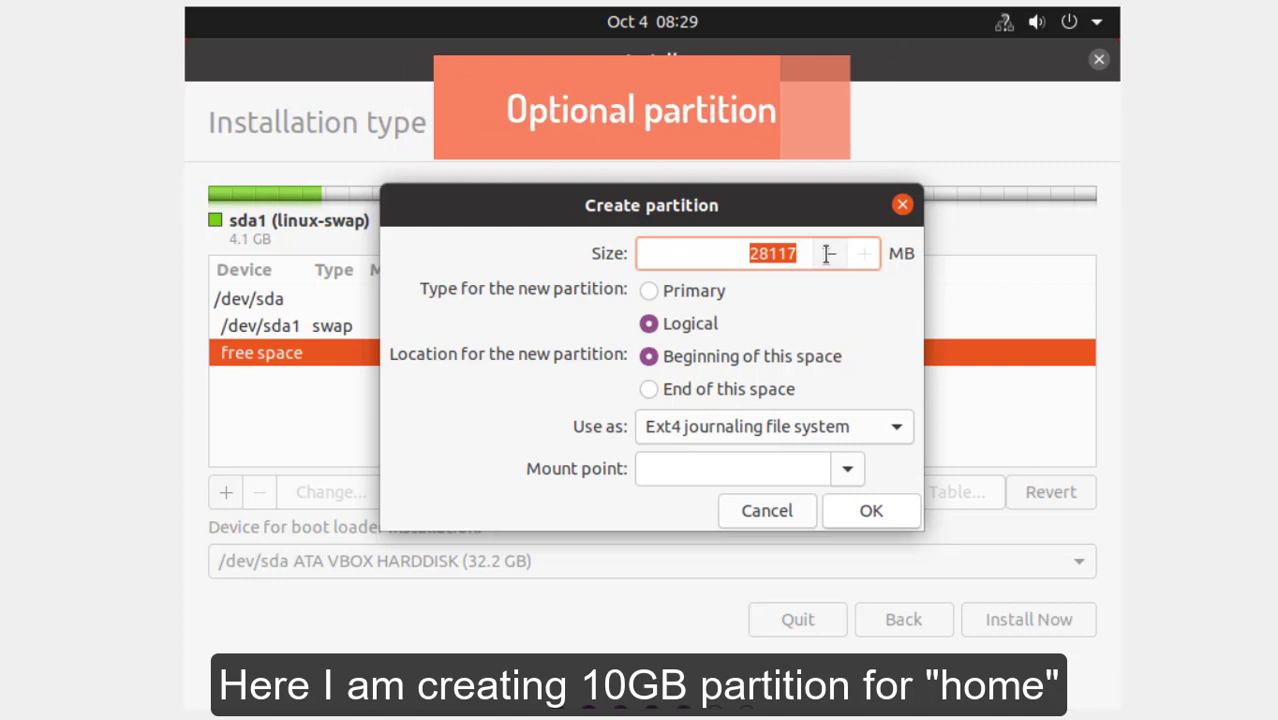
text(10240)
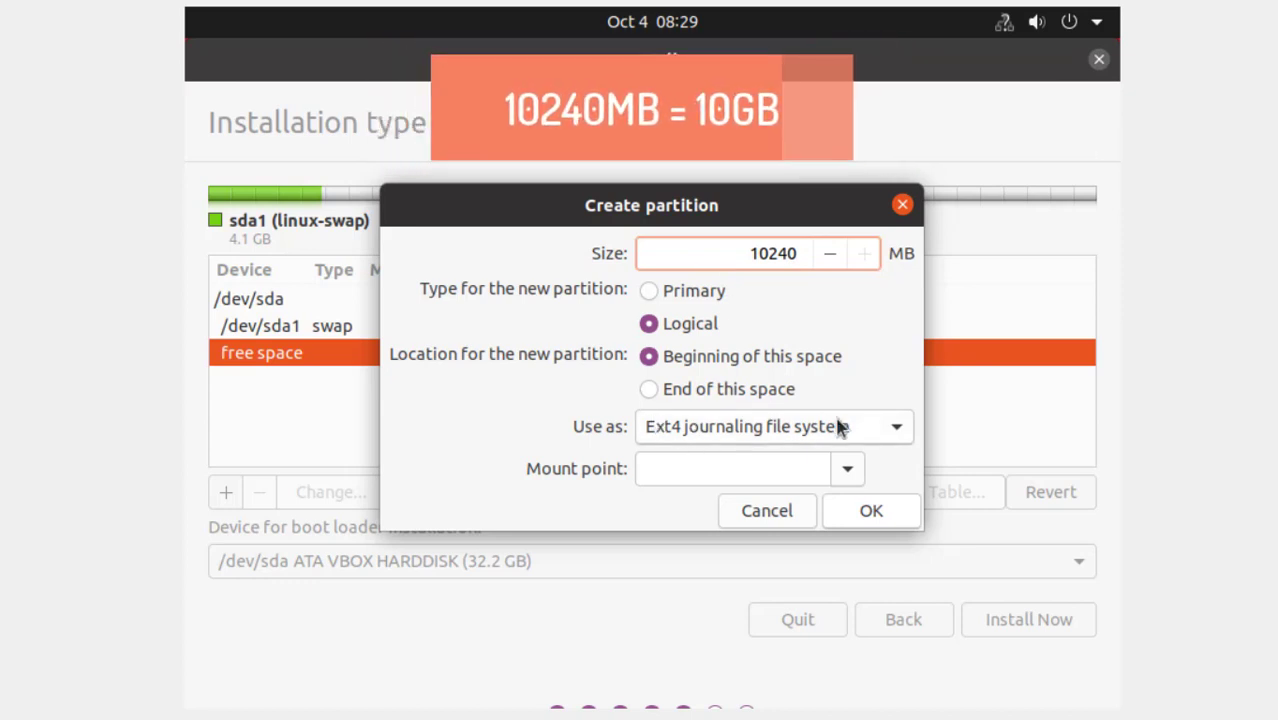
click(840, 472)
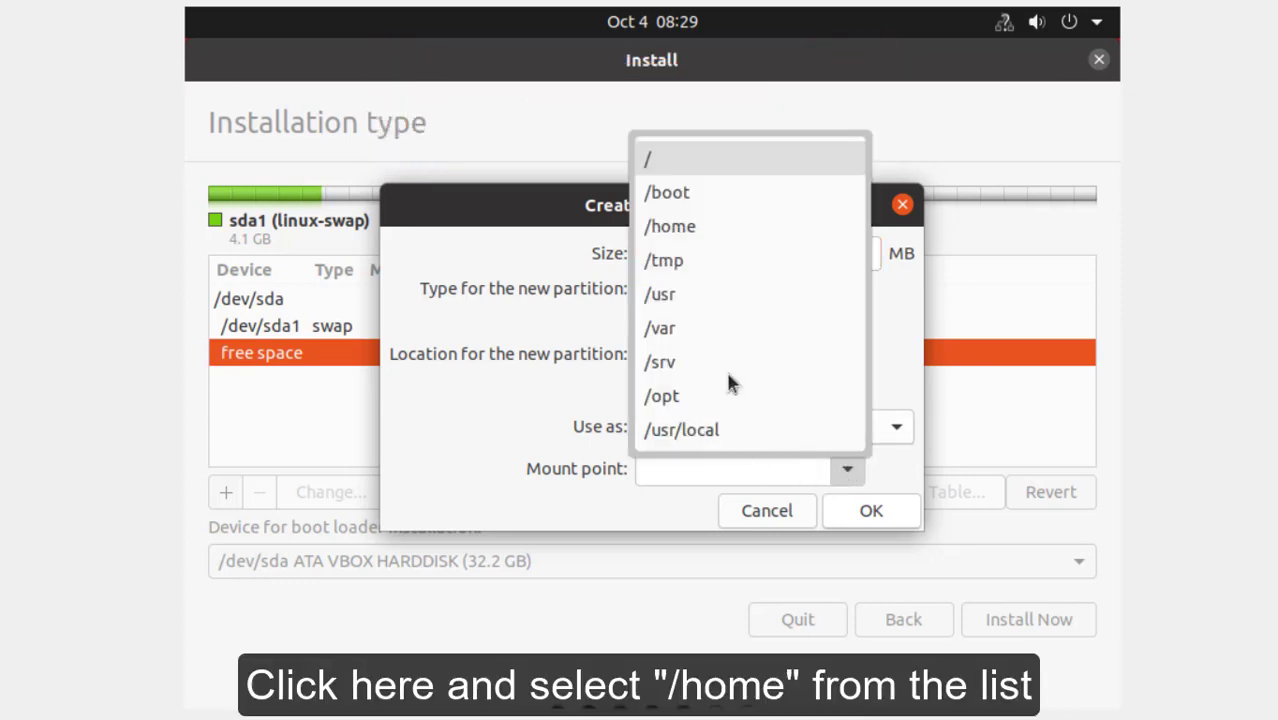
click(686, 230)
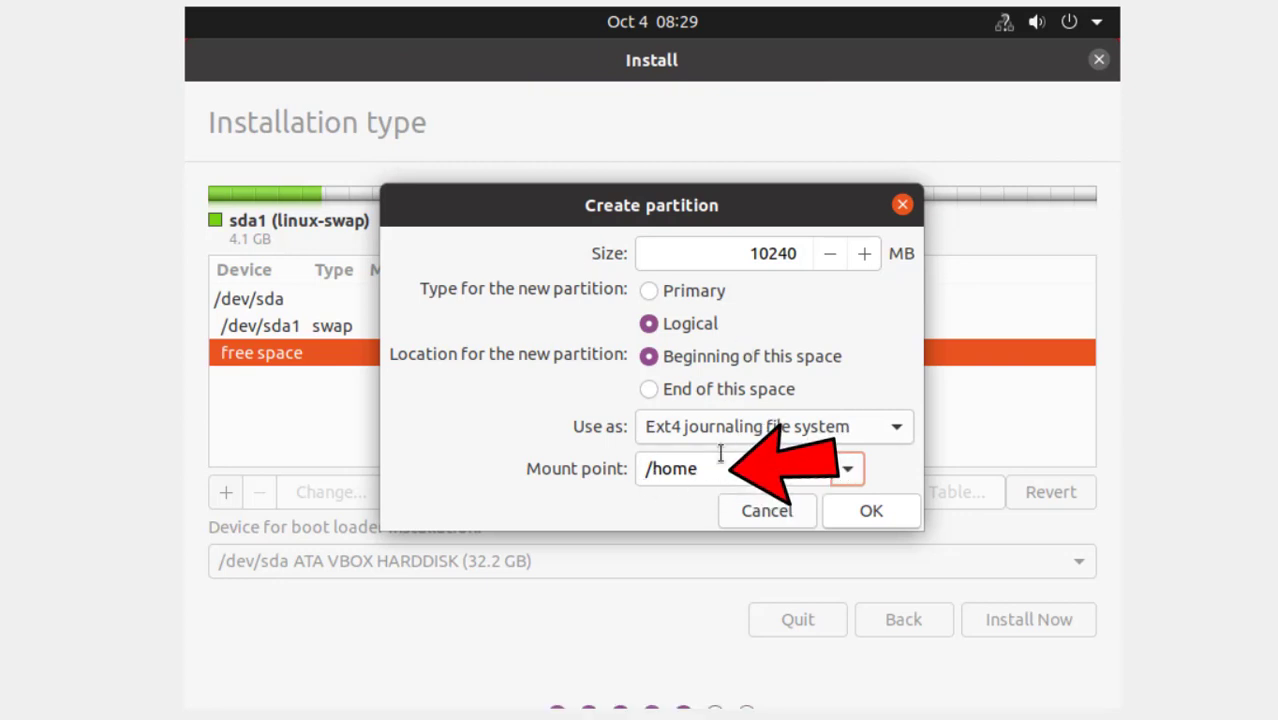
click(868, 512)
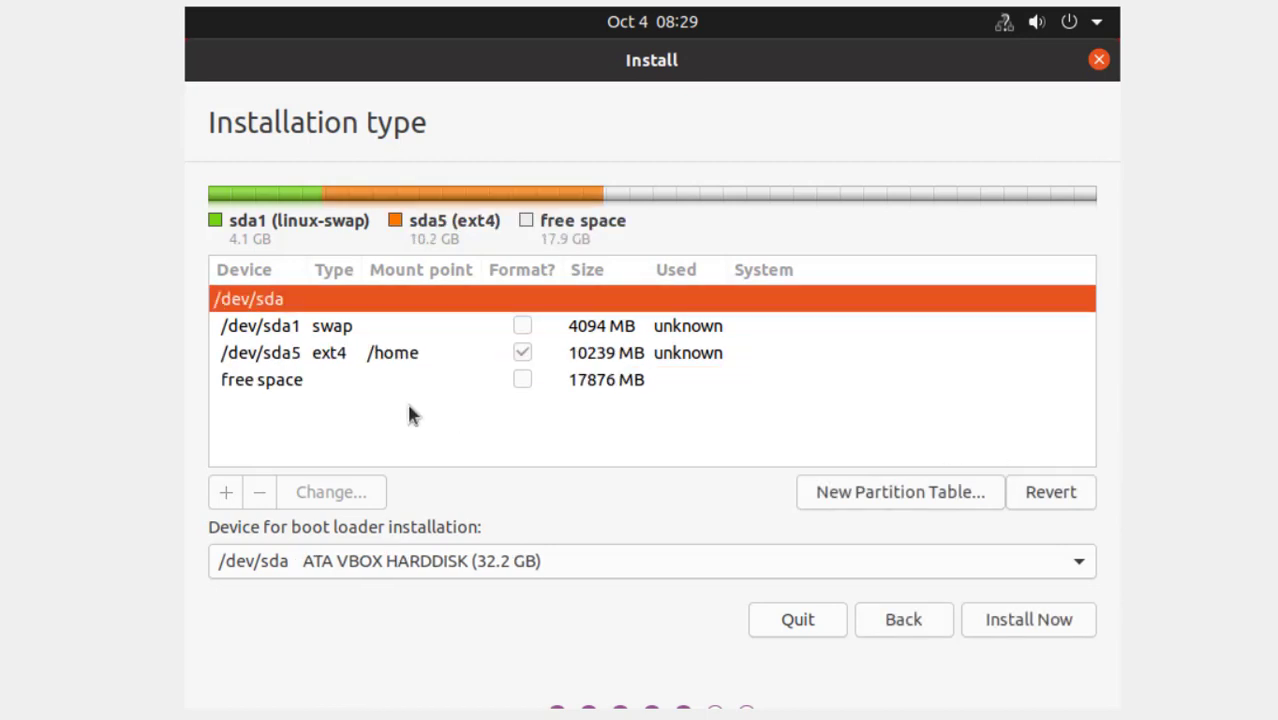
Step: Create a logical Ext4 partition from all the remaining free space with mount point /
click(293, 386)
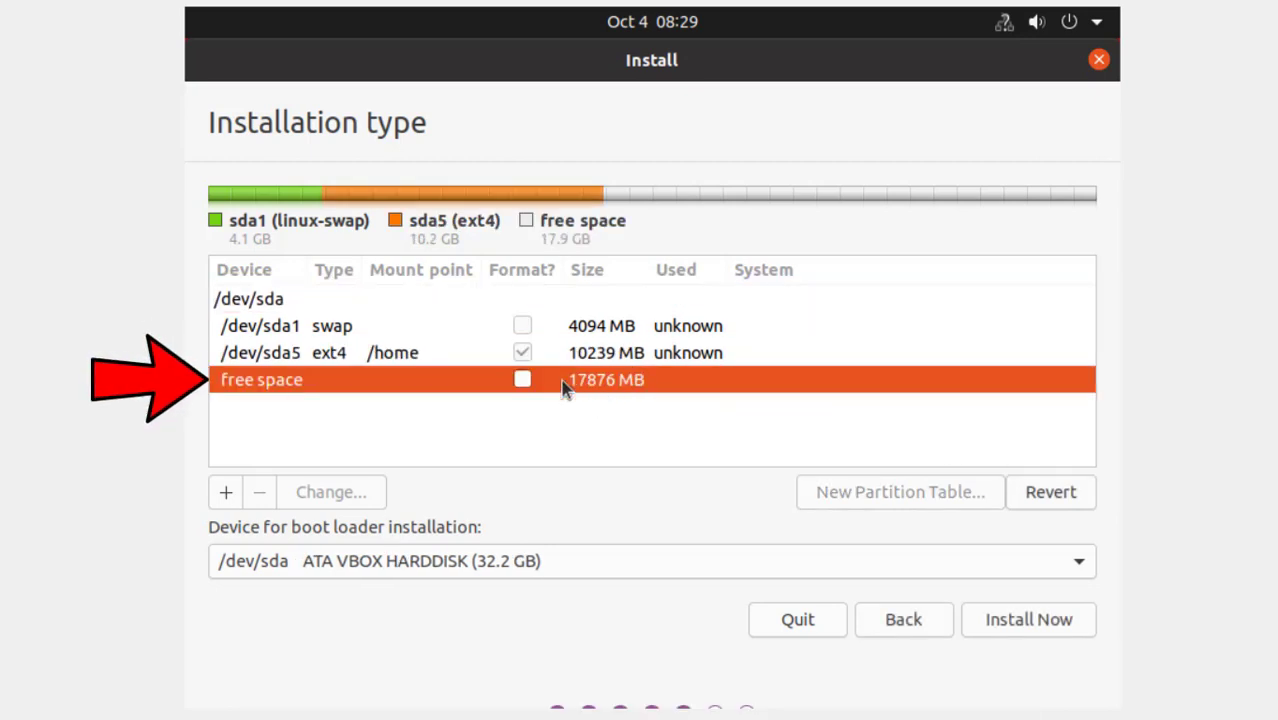
click(225, 494)
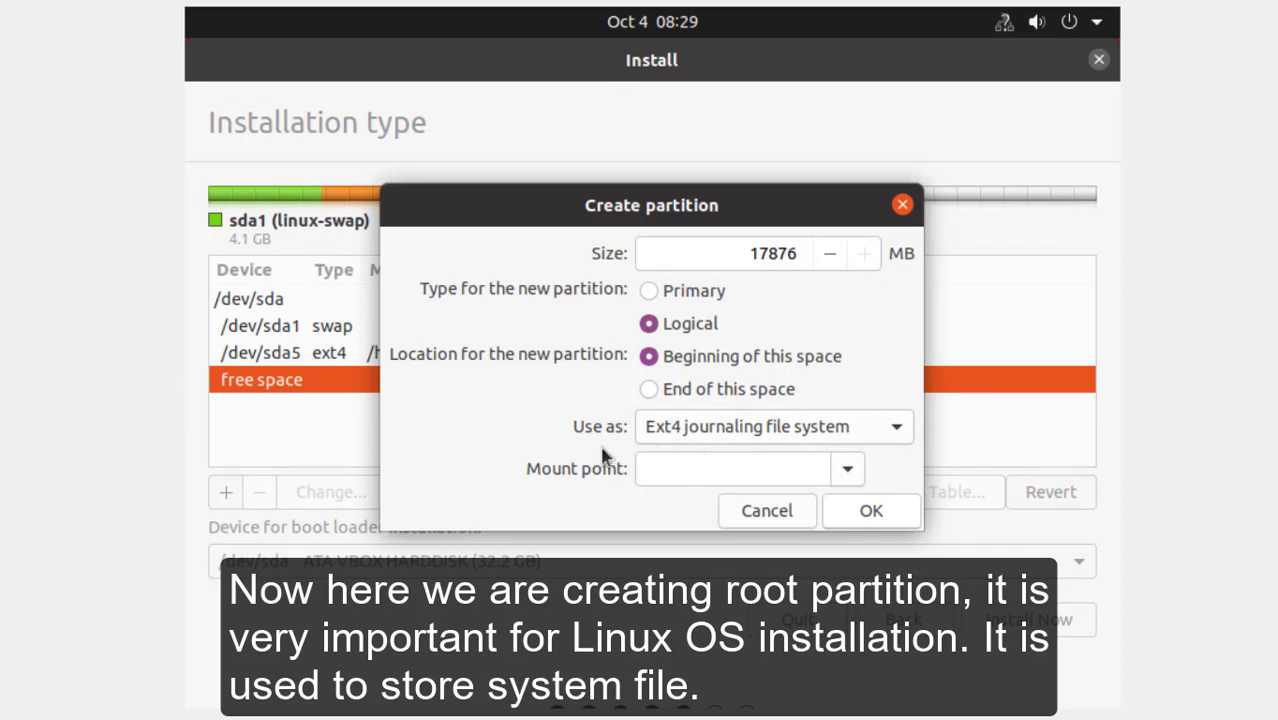
click(852, 478)
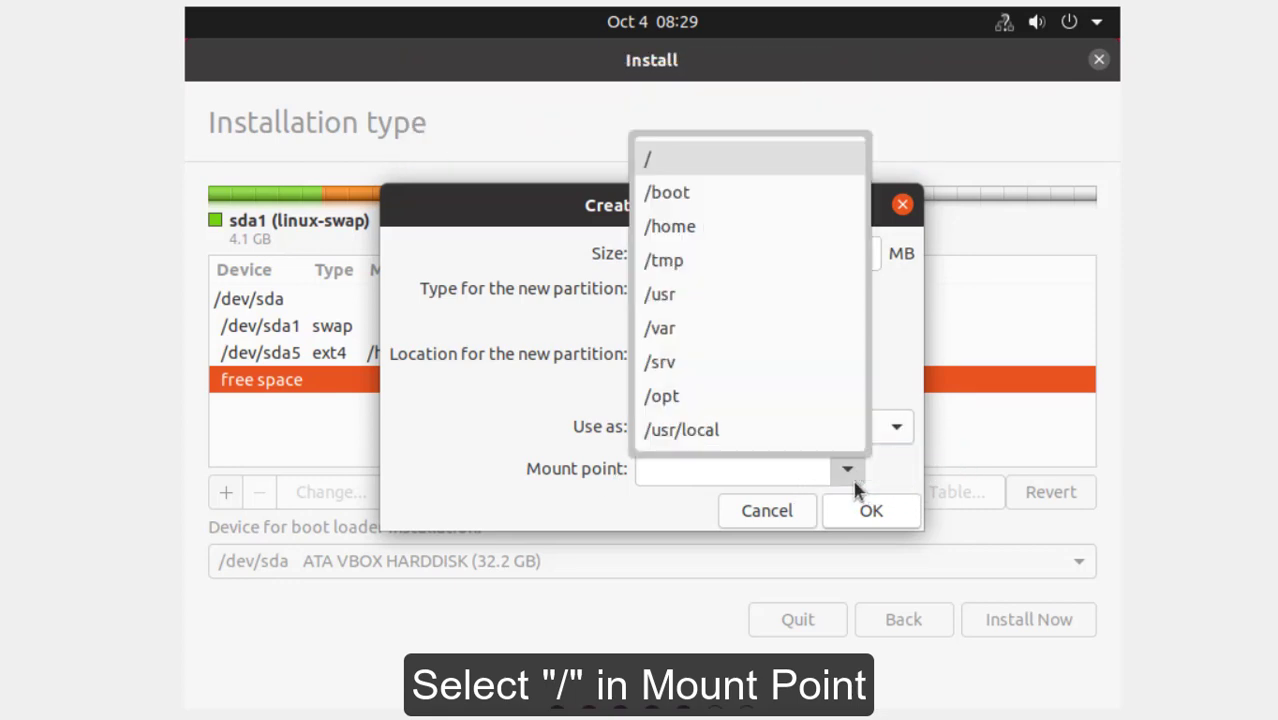
click(658, 160)
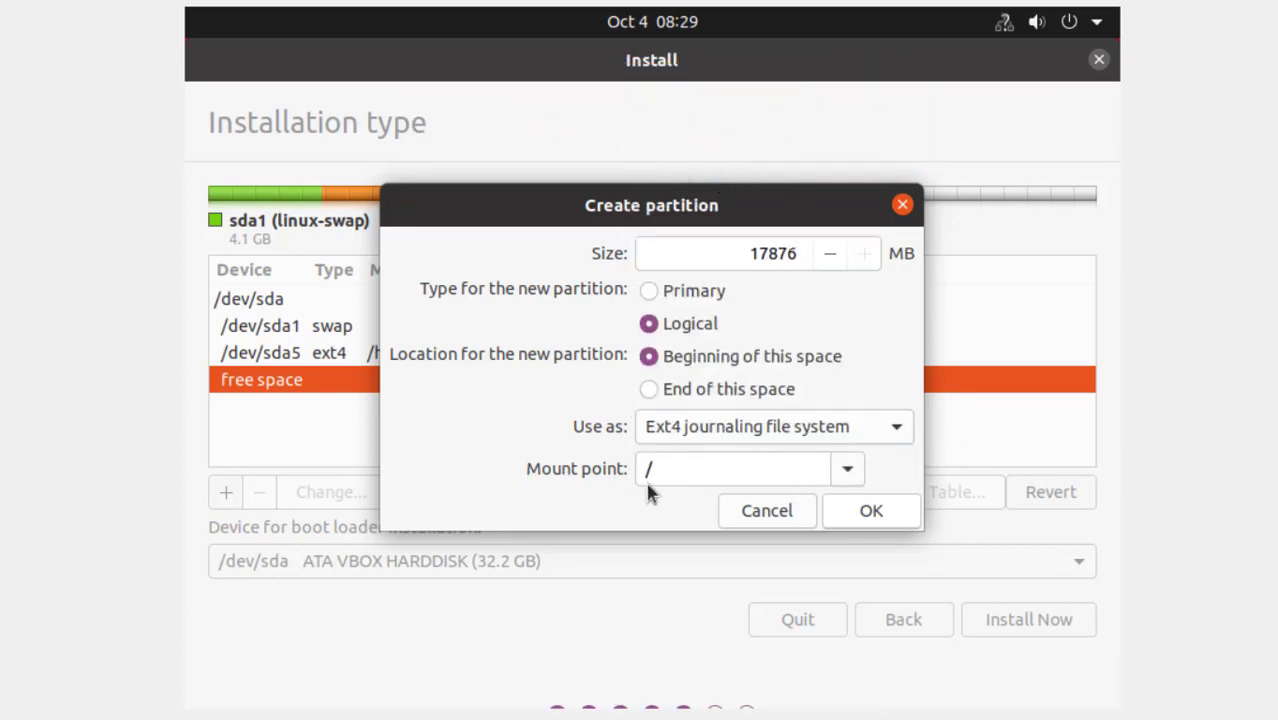
click(870, 511)
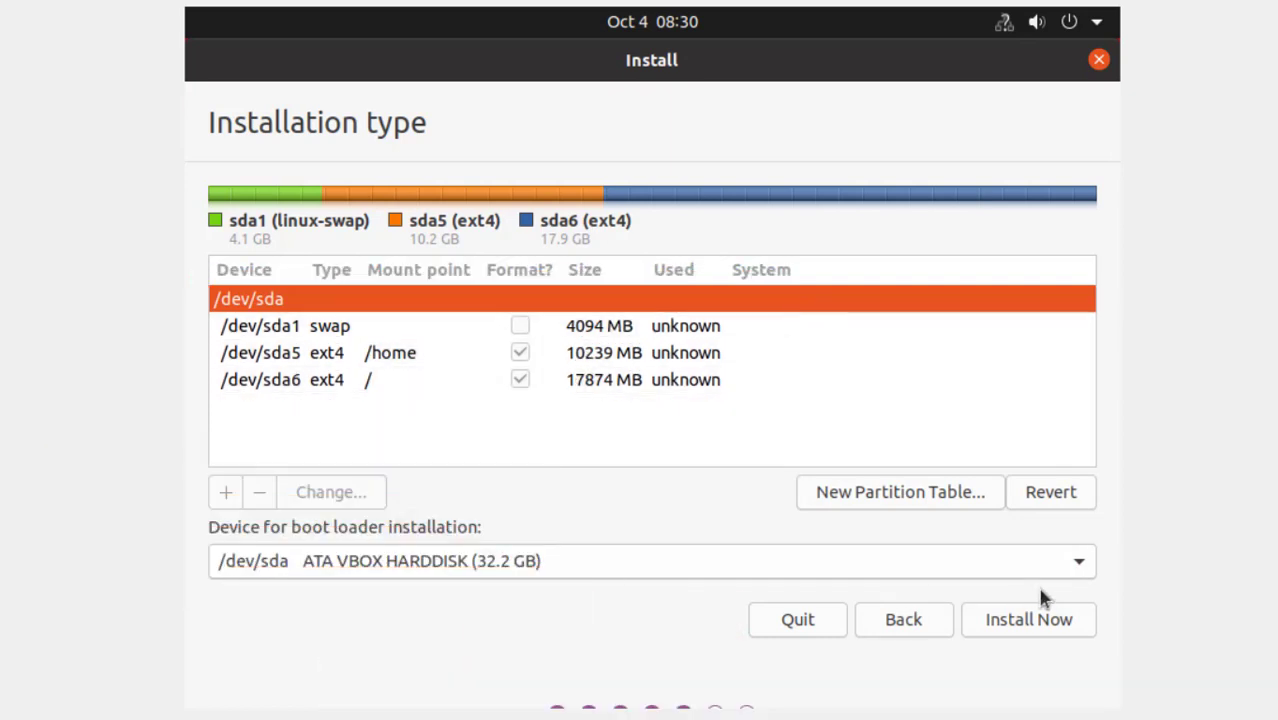
Step: Start the installation with the created partitions and set the location to Kolkata, India
click(1018, 636)
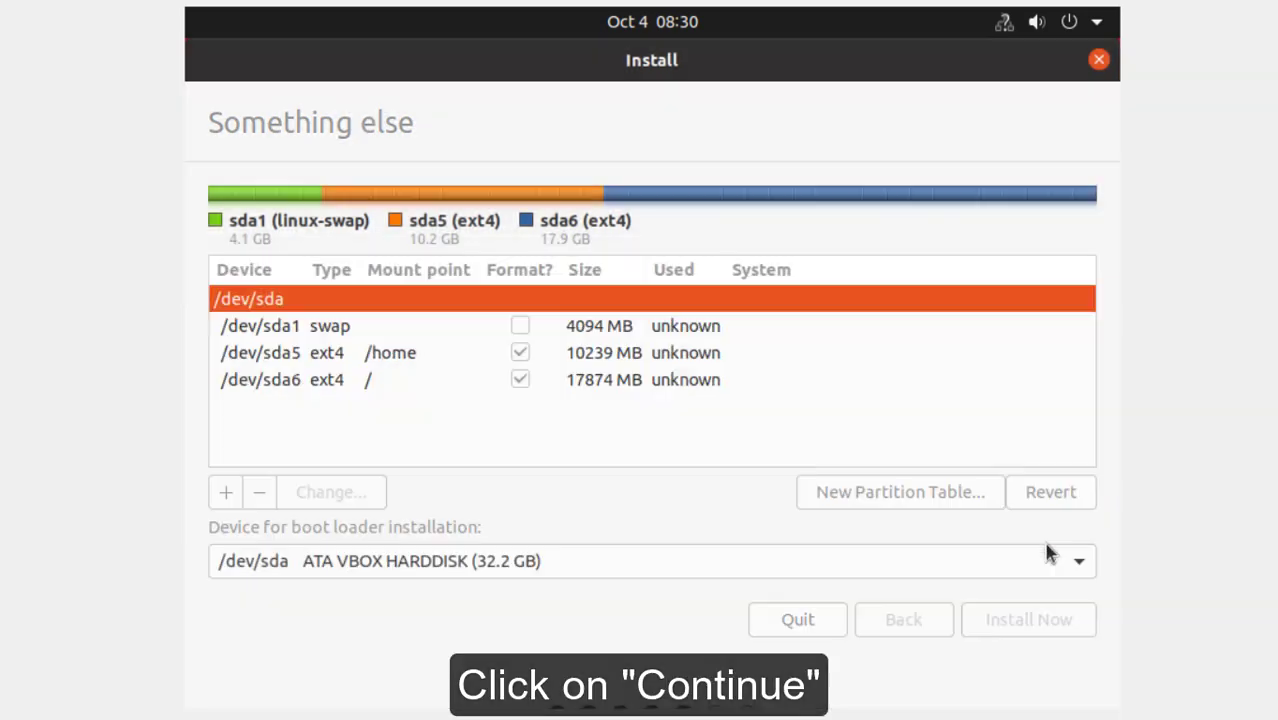
click(1048, 549)
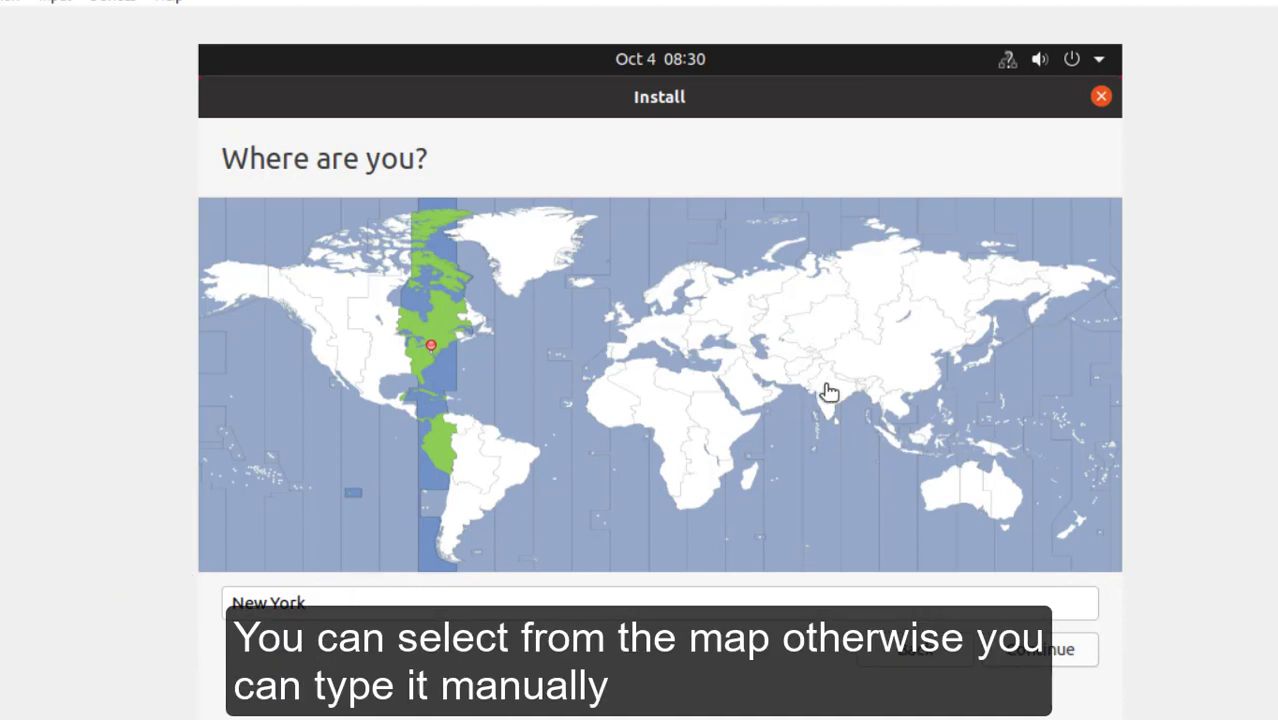
click(855, 408)
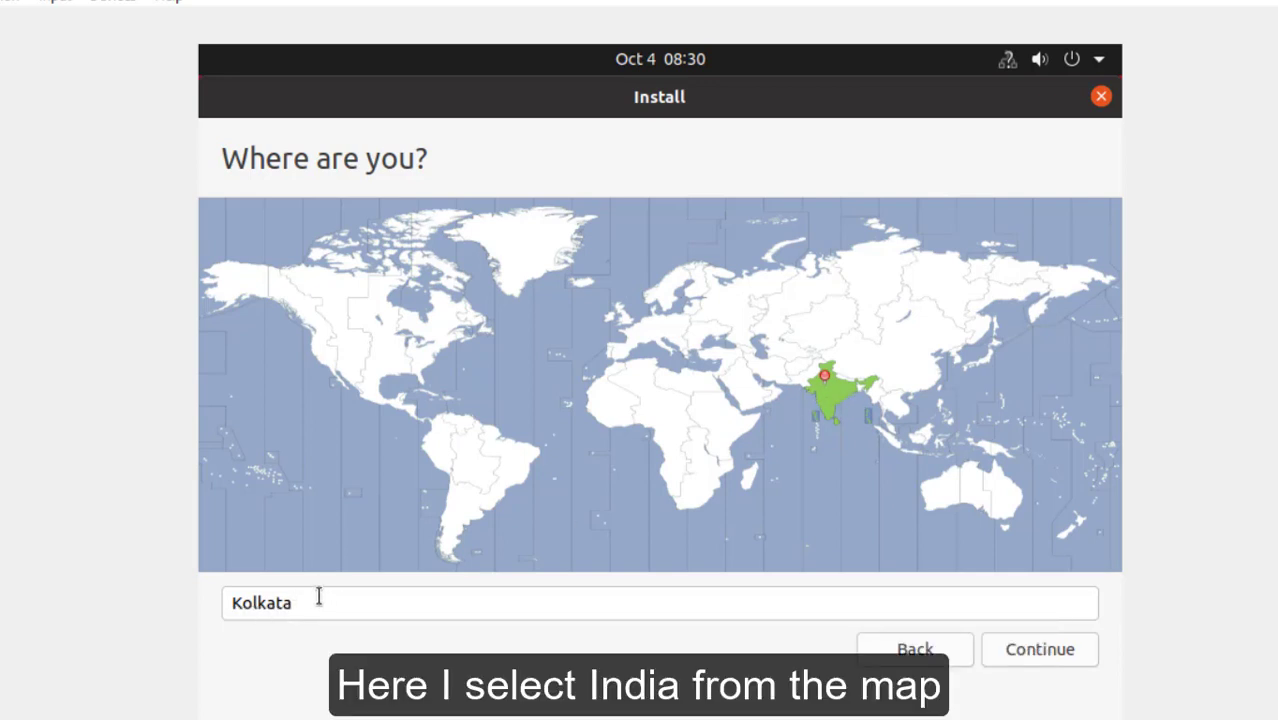
click(319, 597)
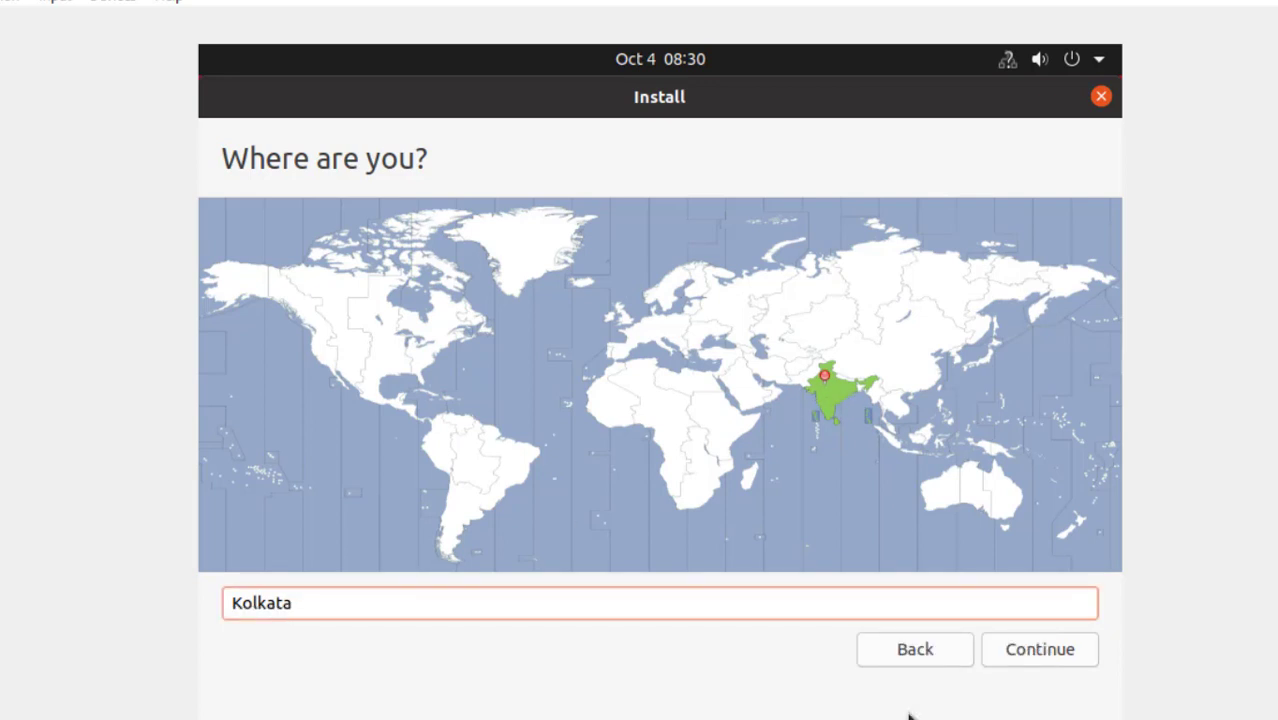
click(1033, 665)
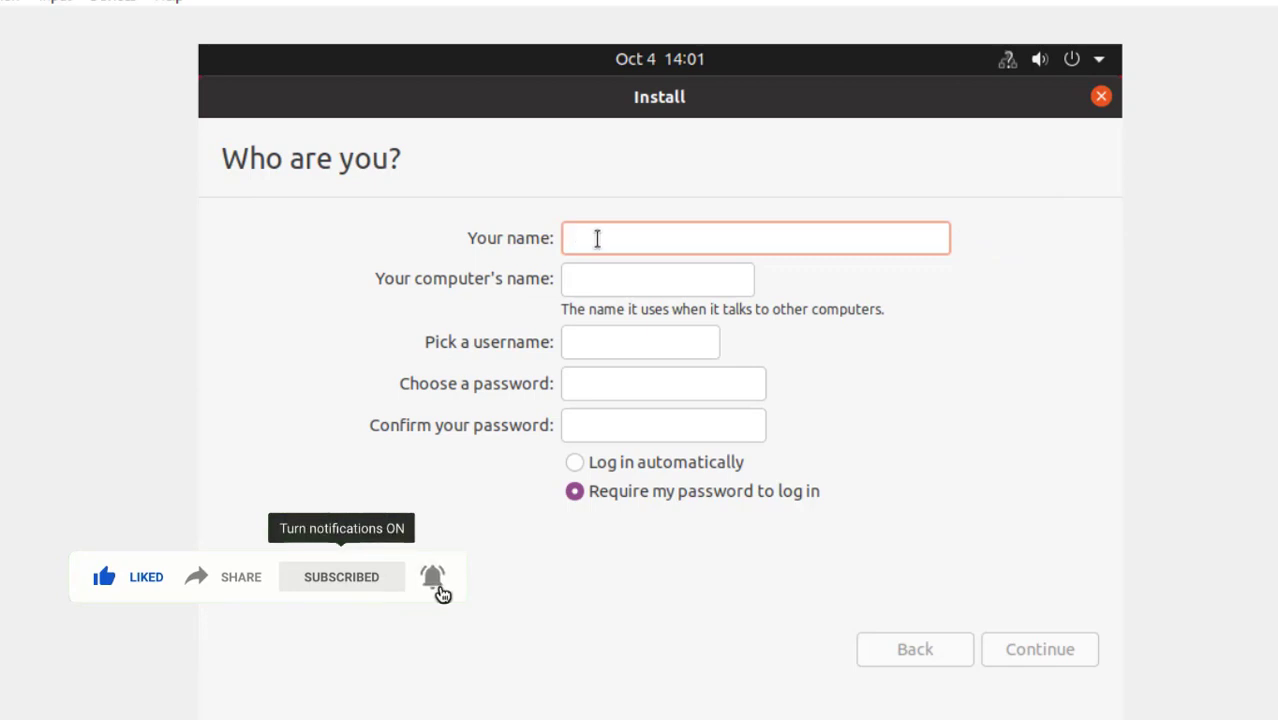
Step: Create the user account with name and username hacker, computer name hacker-VirtualBox and a confirmed password, and continue the installation
text(hacker)
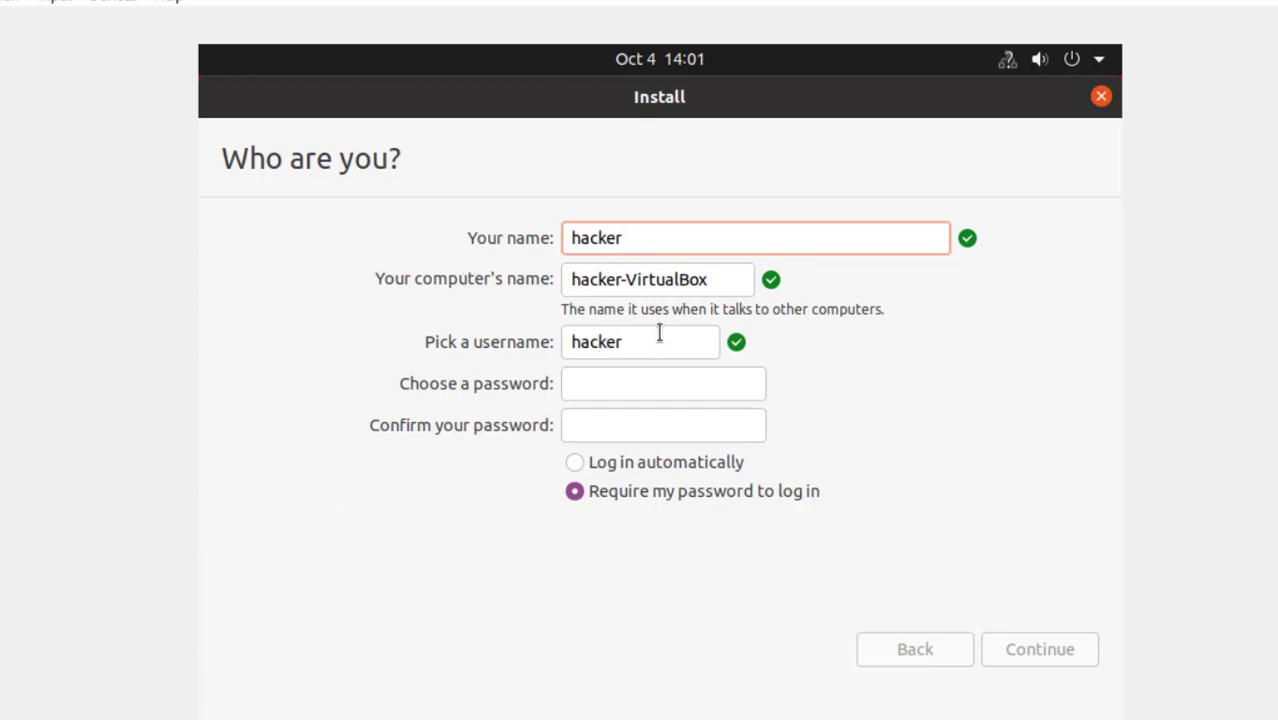
click(714, 279)
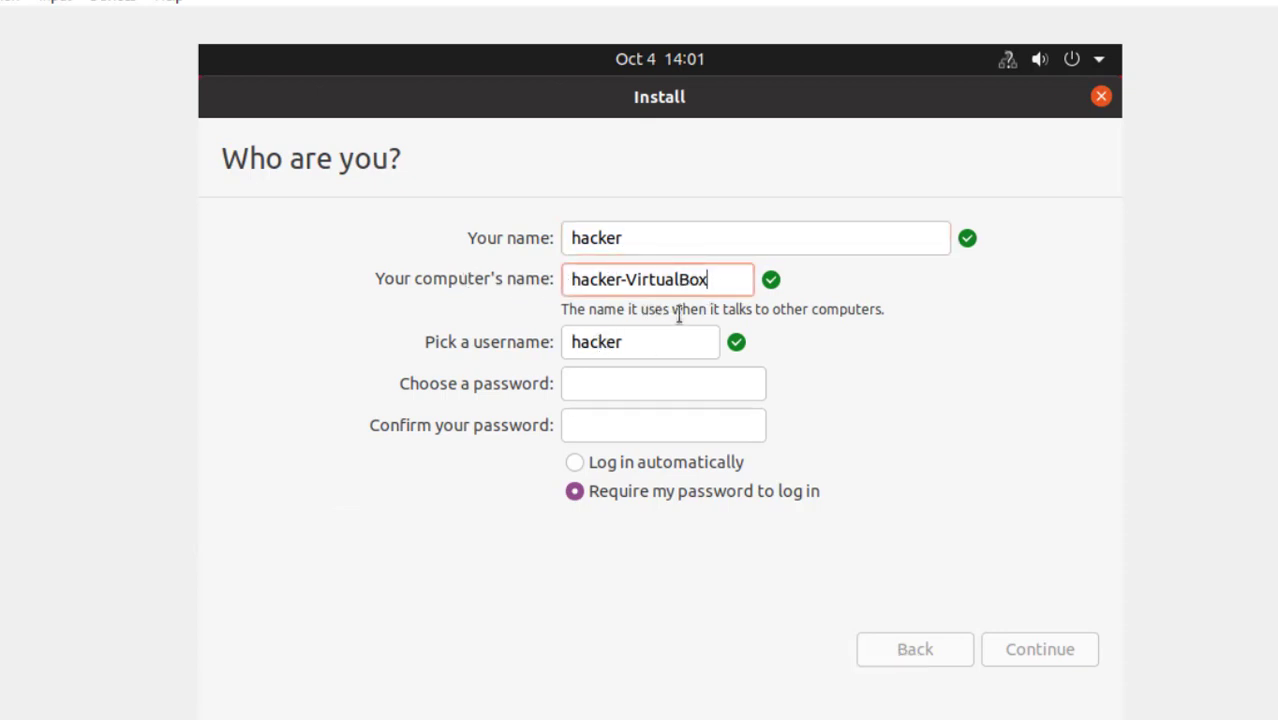
click(651, 336)
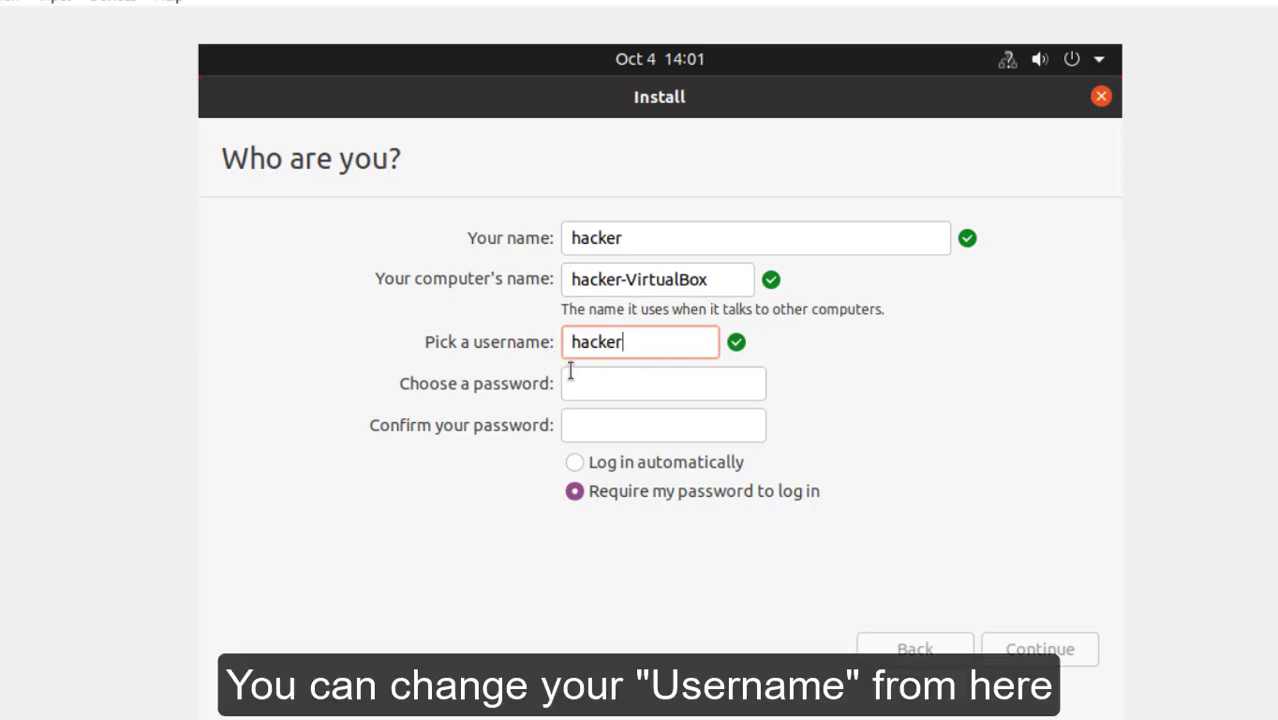
click(617, 390)
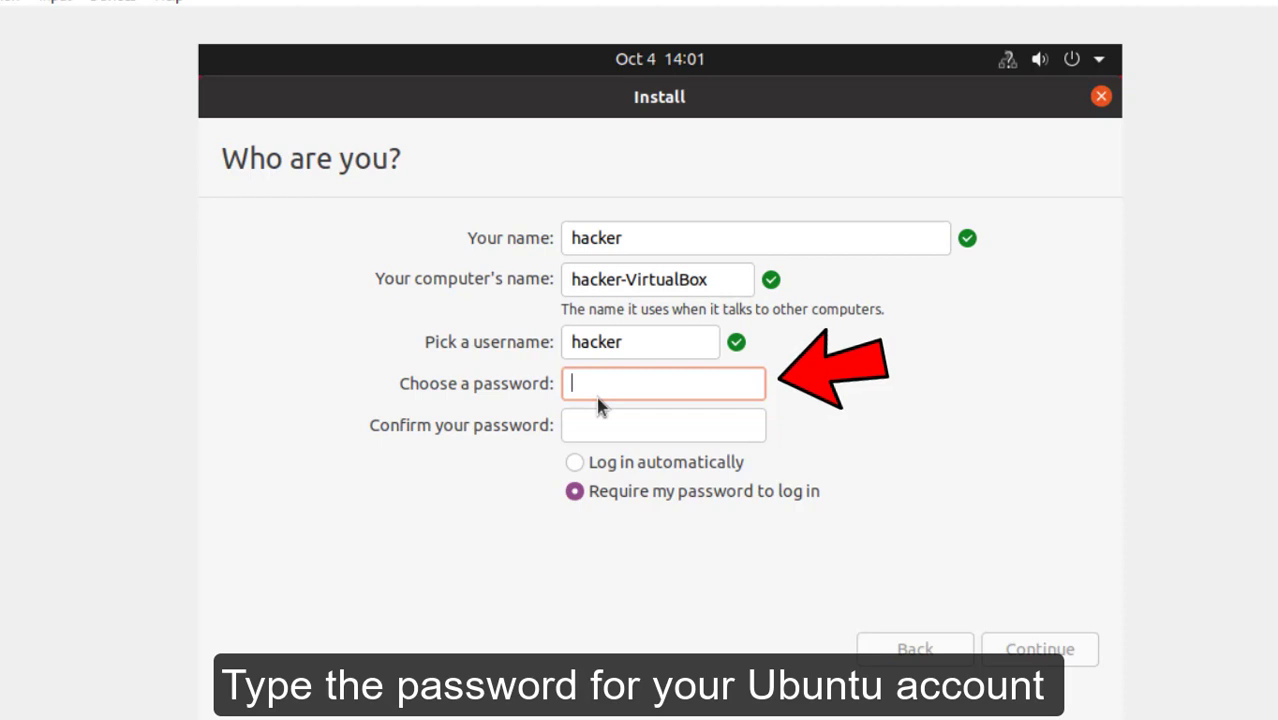
text(•••••••••••)
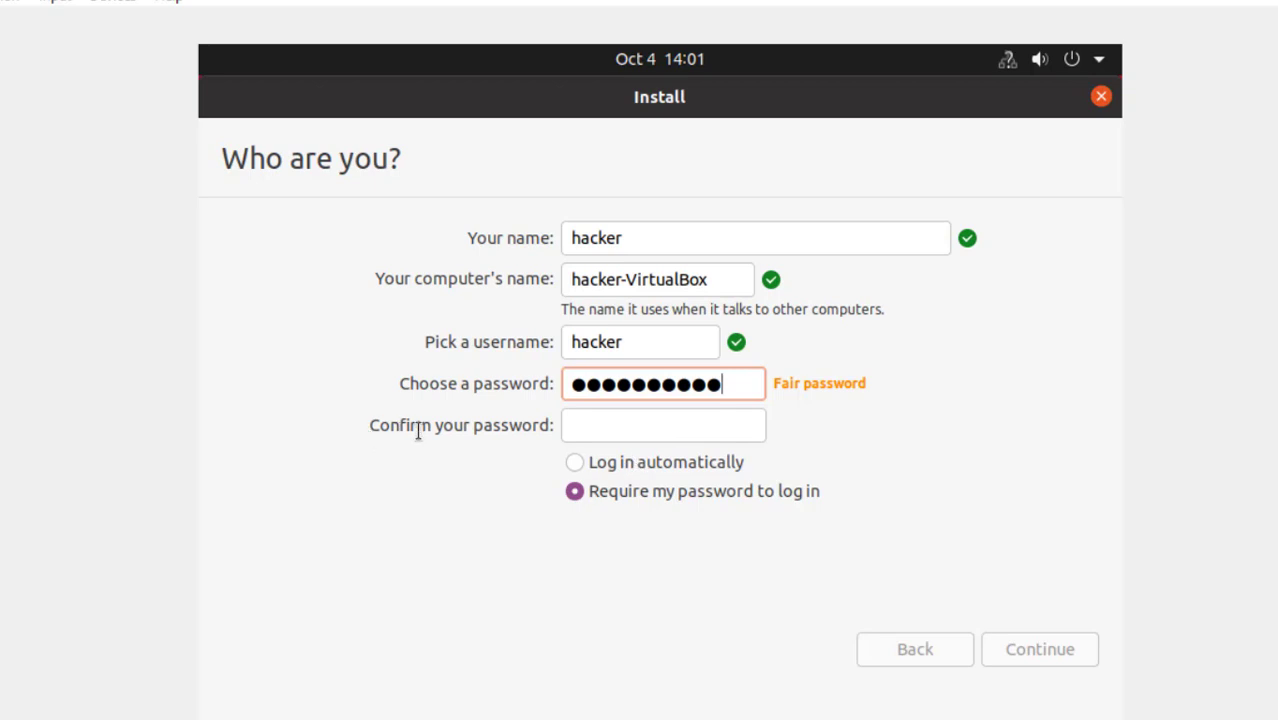
click(604, 415)
text(••••••)
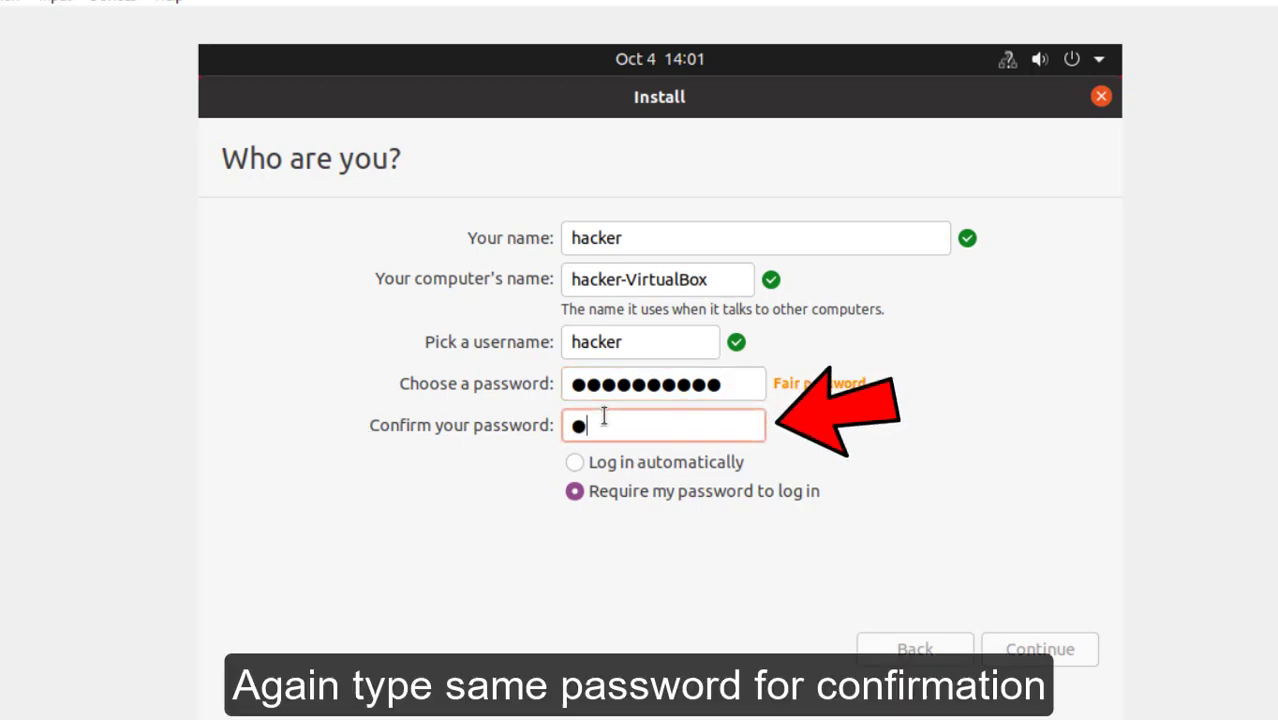
text(•••)
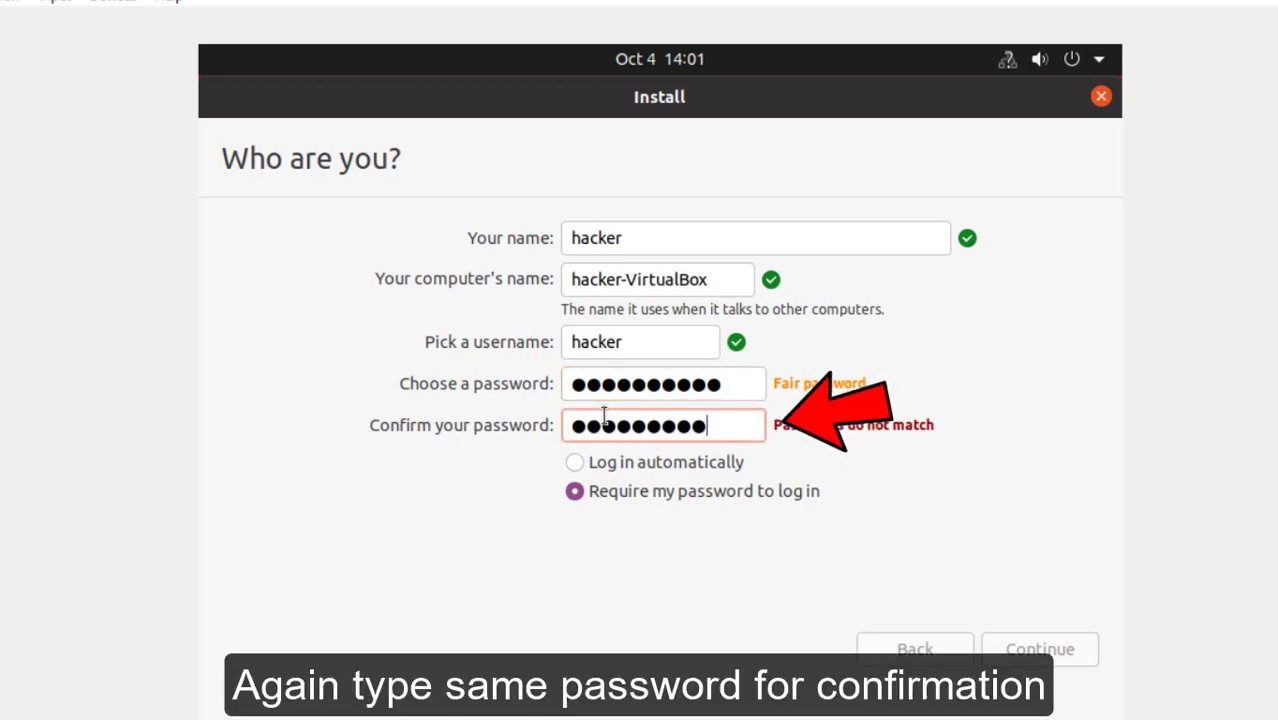
text(•)
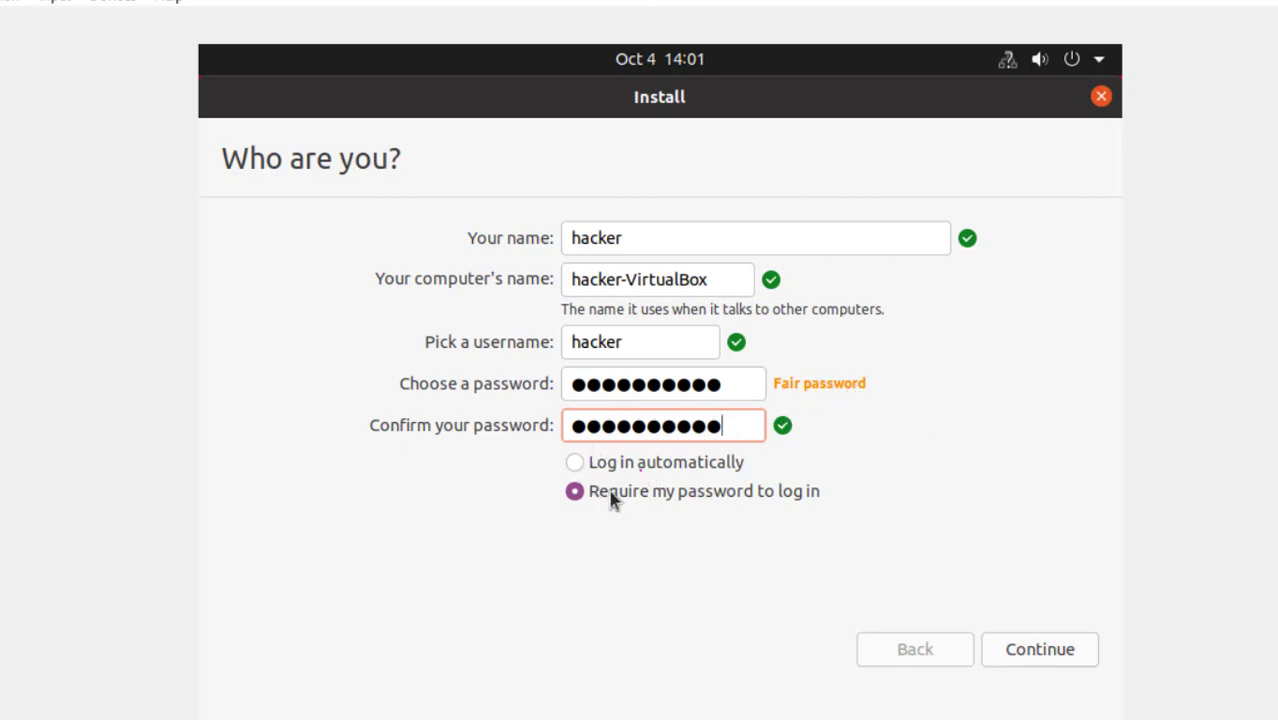
click(1040, 668)
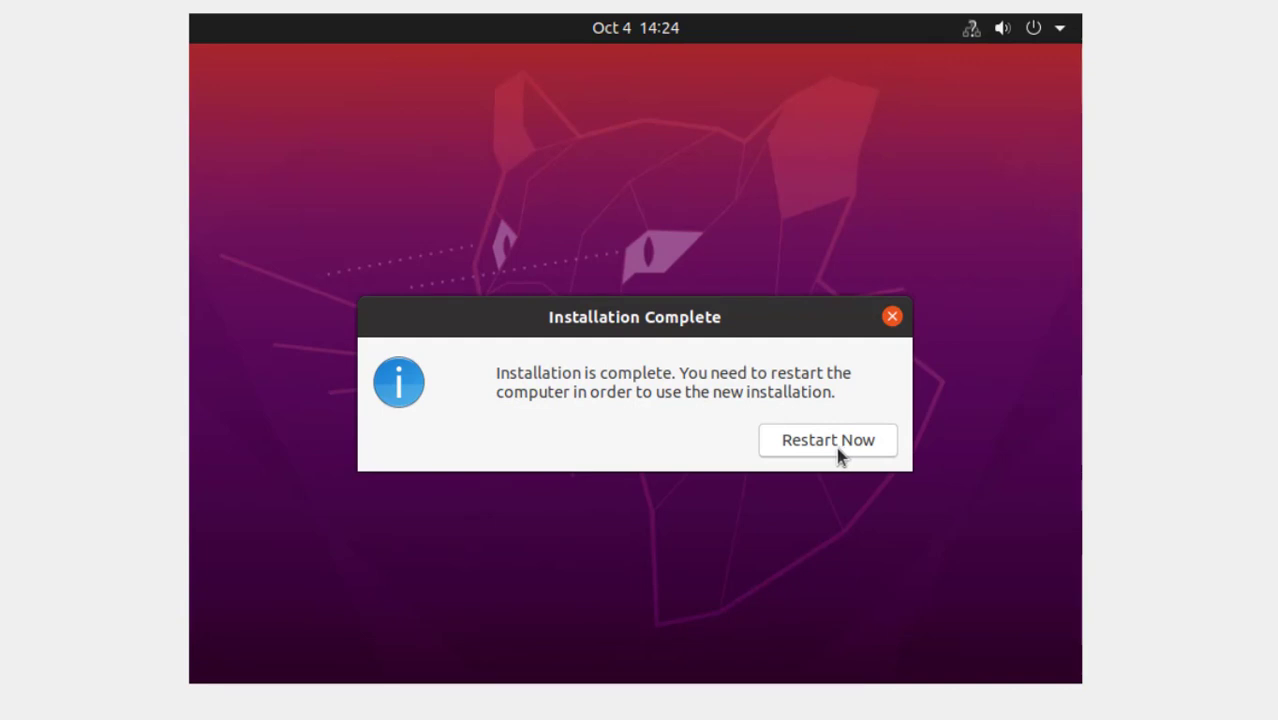
Step: Restart into the newly installed Ubuntu system and log in to the hacker account with the account password
click(836, 447)
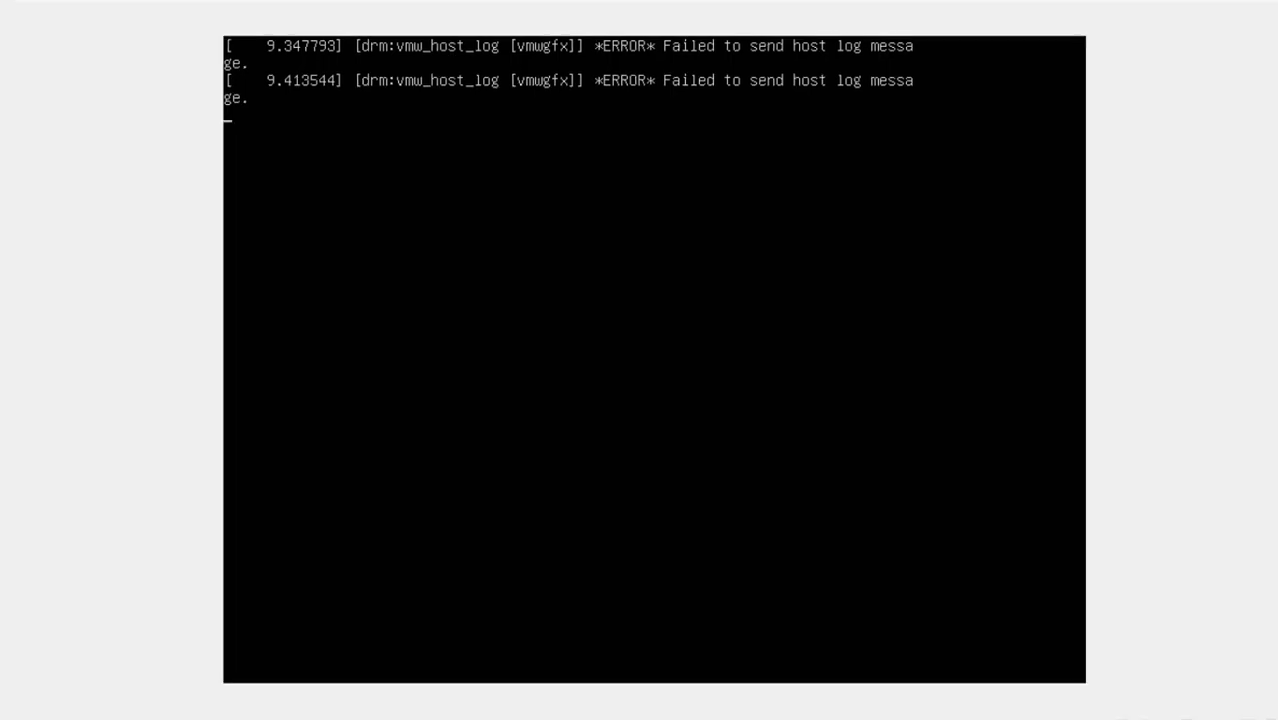
key(Return)
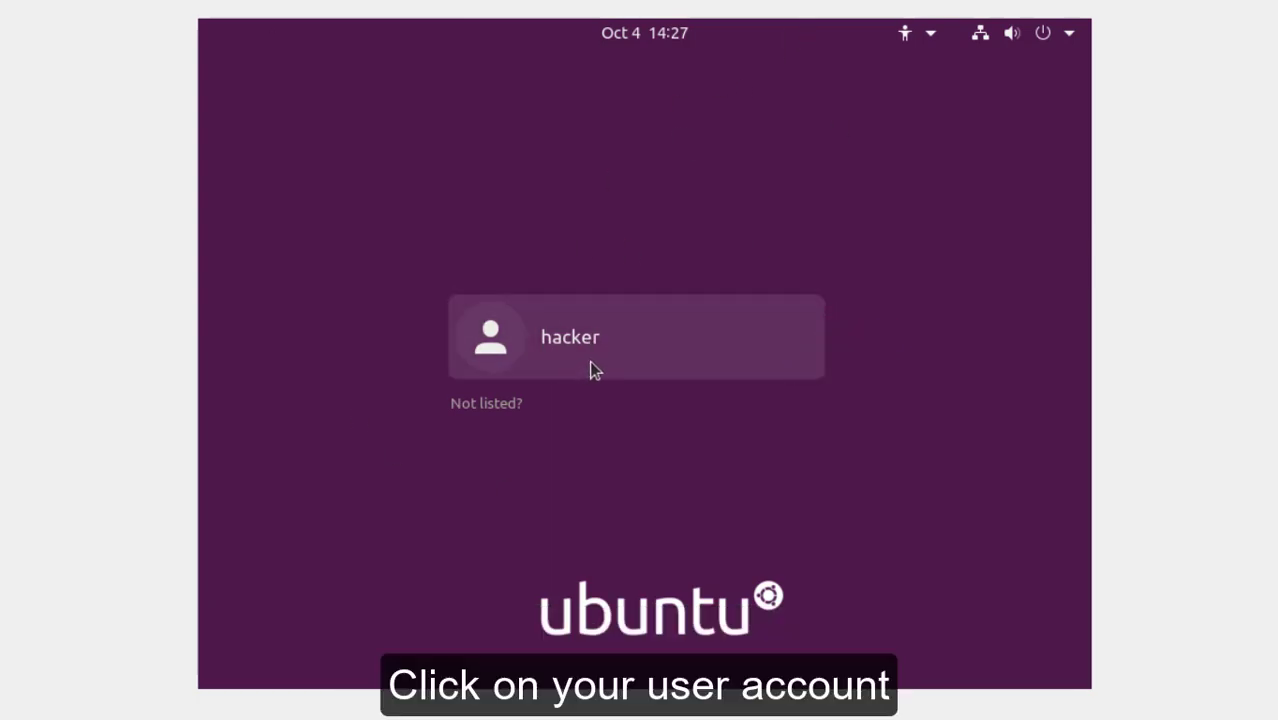
click(589, 362)
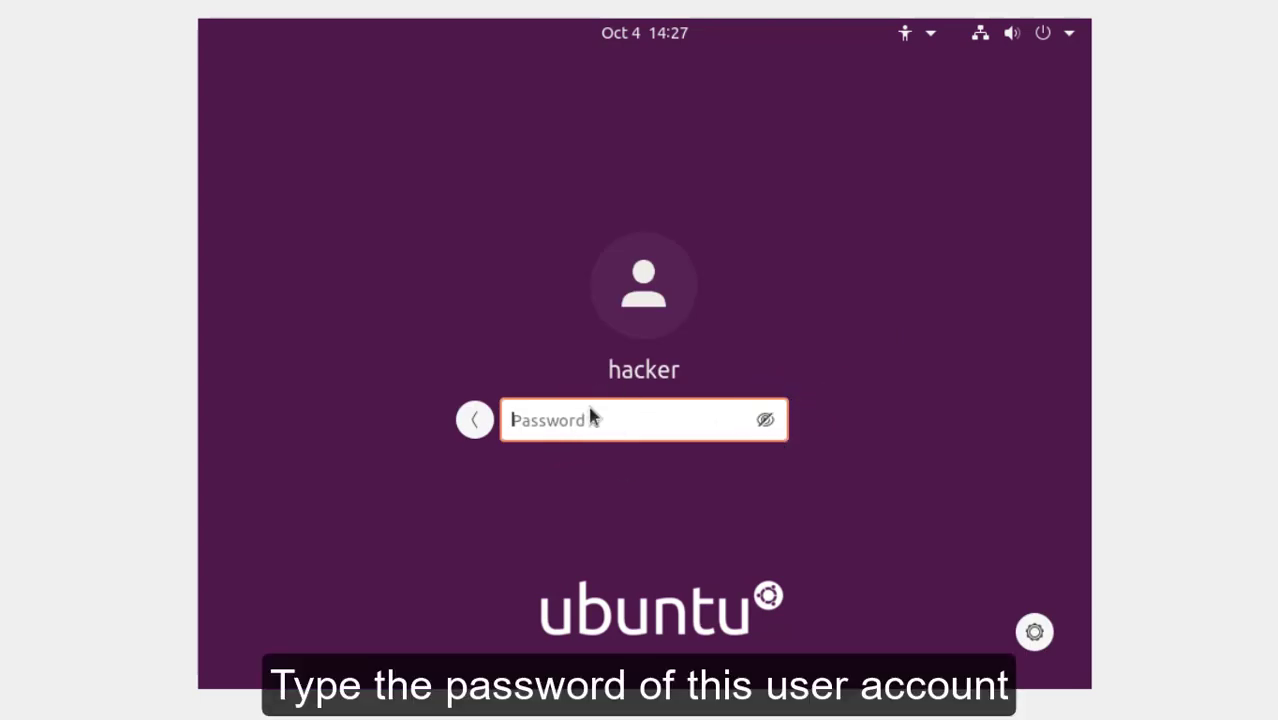
text(***********)
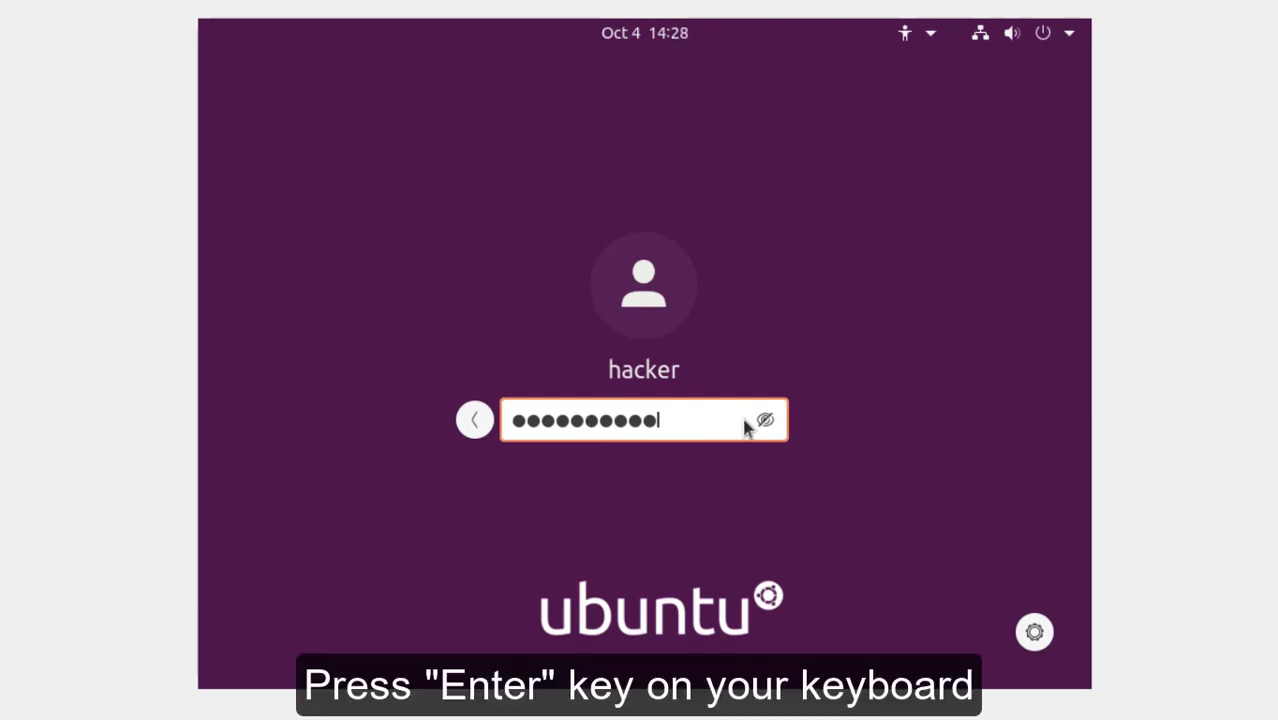
key(Return)
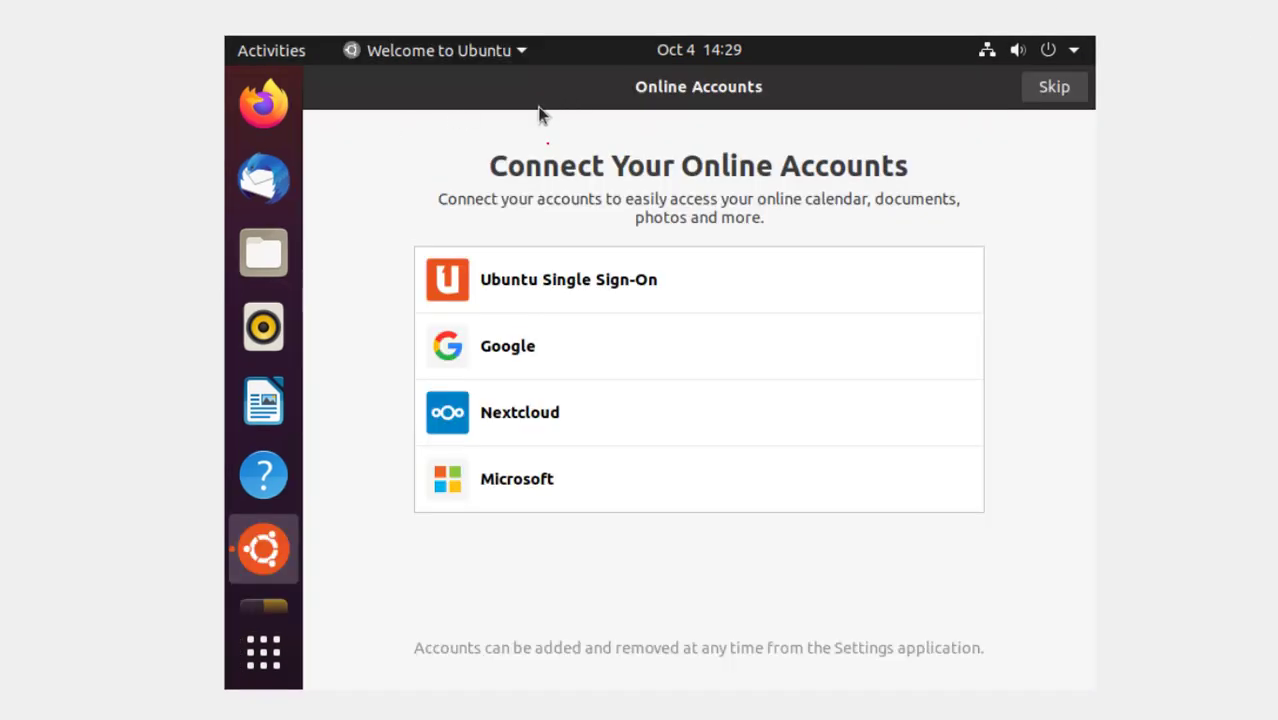
Step: Skip connecting online accounts and choose not to send system info to Canonical in the welcome setup
click(1050, 89)
click(1045, 92)
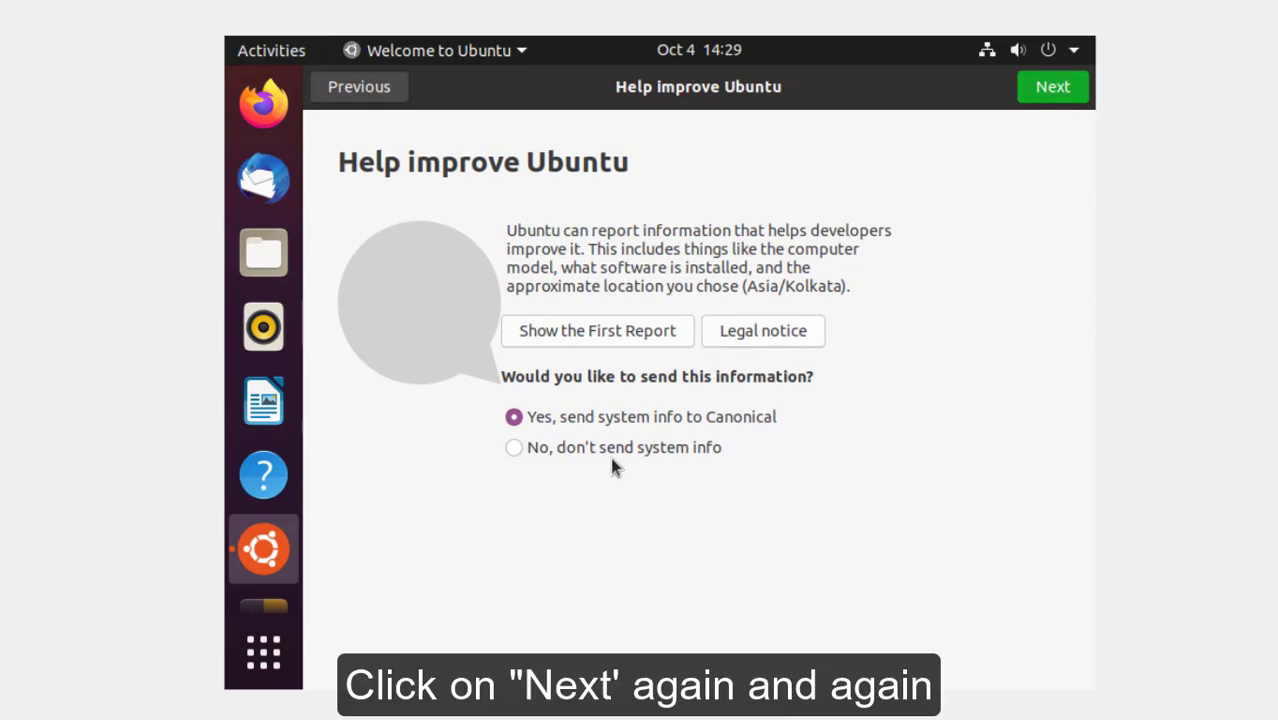
click(621, 447)
click(1036, 98)
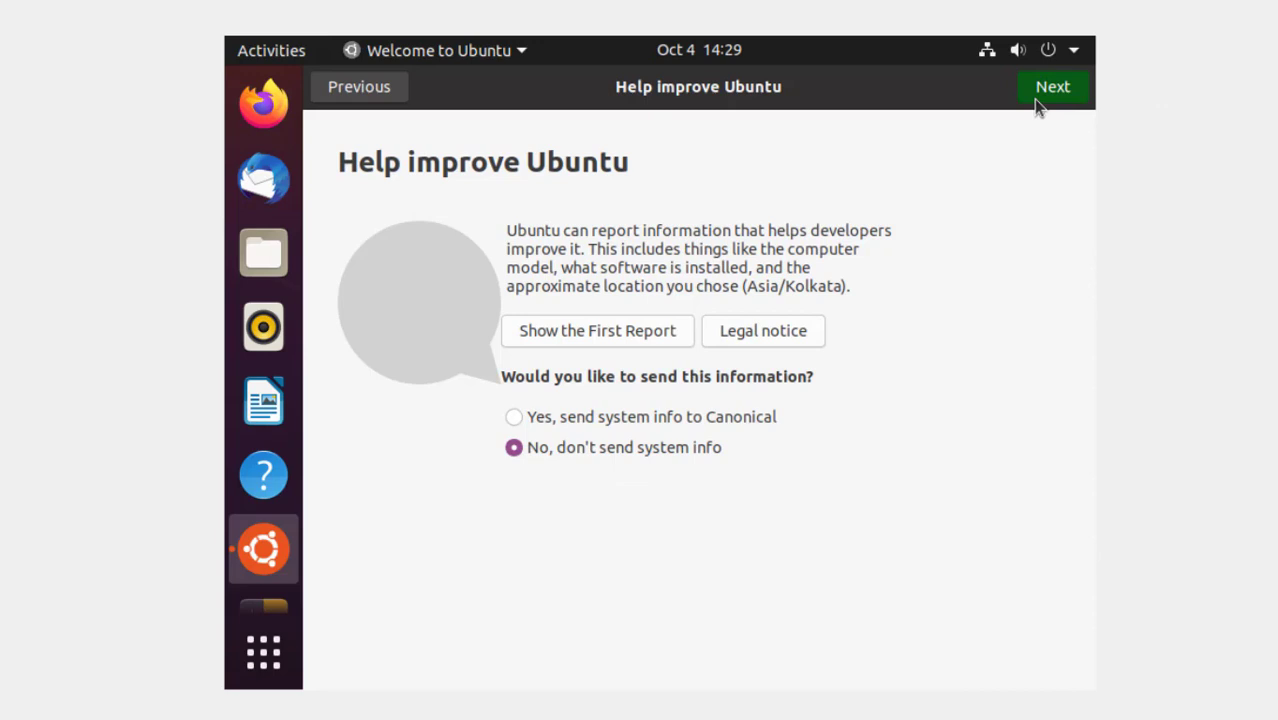
click(1036, 102)
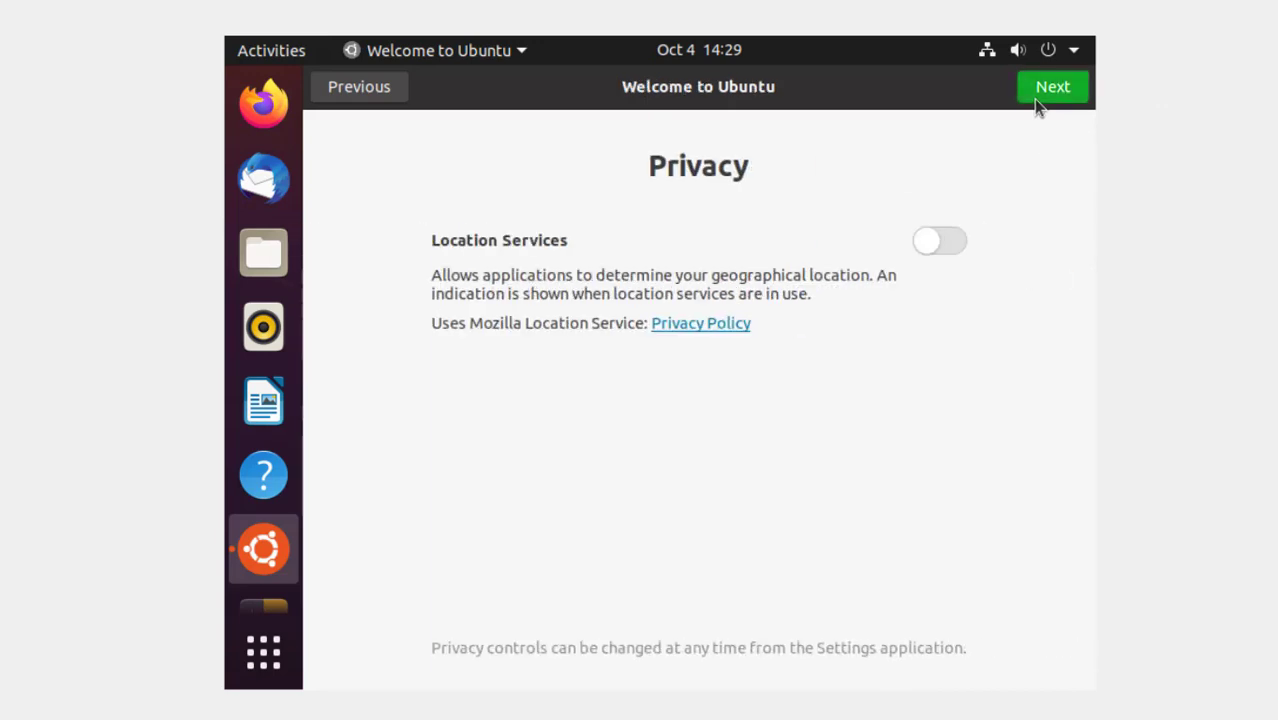
Step: Turn on Location Services on the Privacy page and finish the welcome setup
click(927, 243)
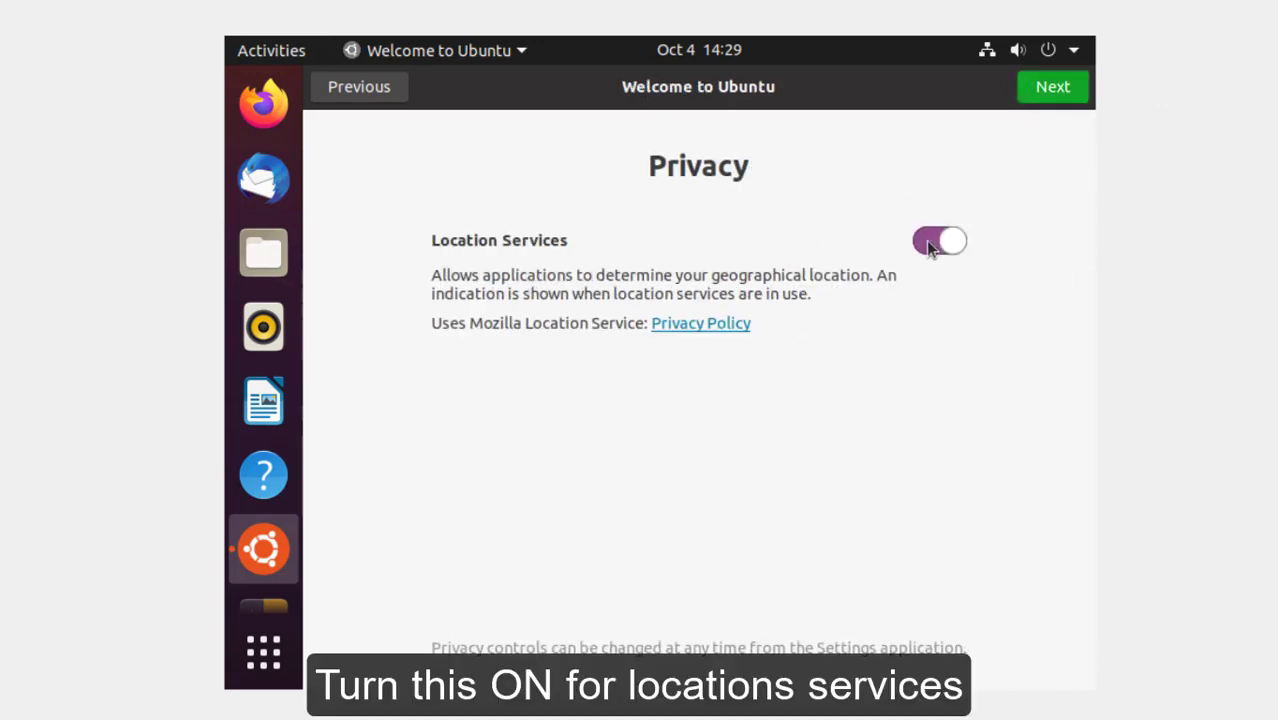
click(1050, 88)
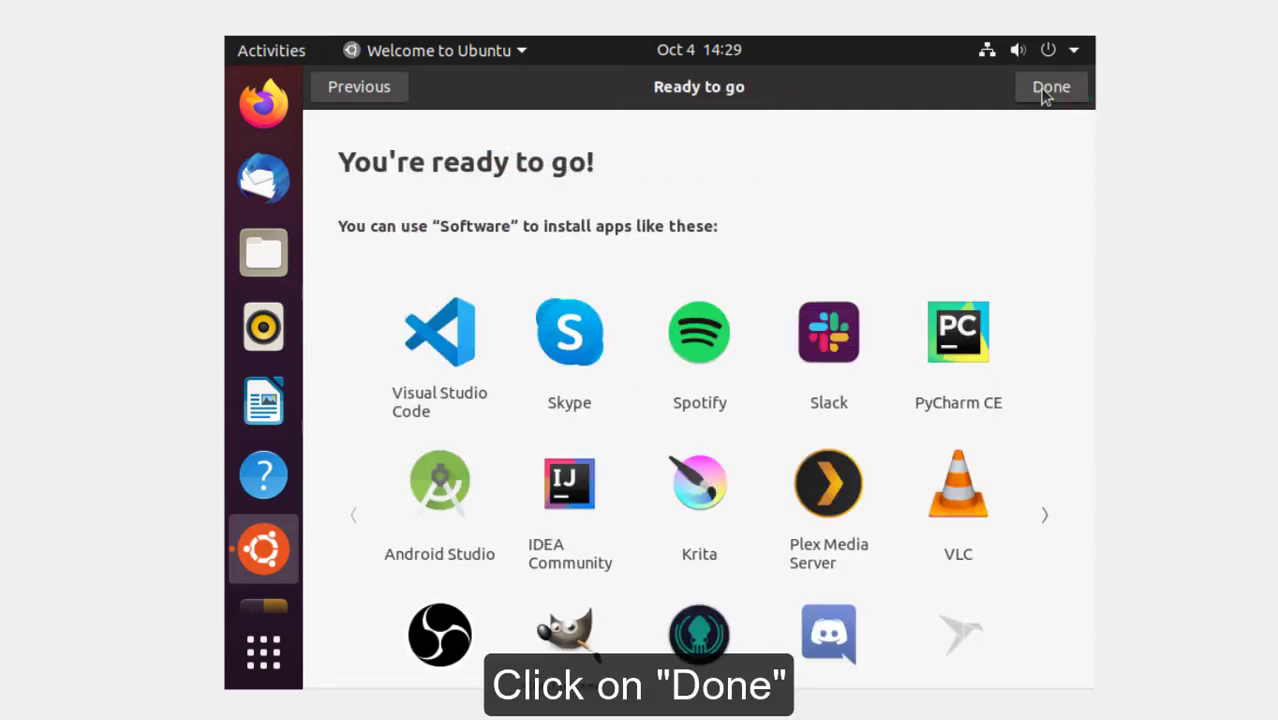
click(1048, 88)
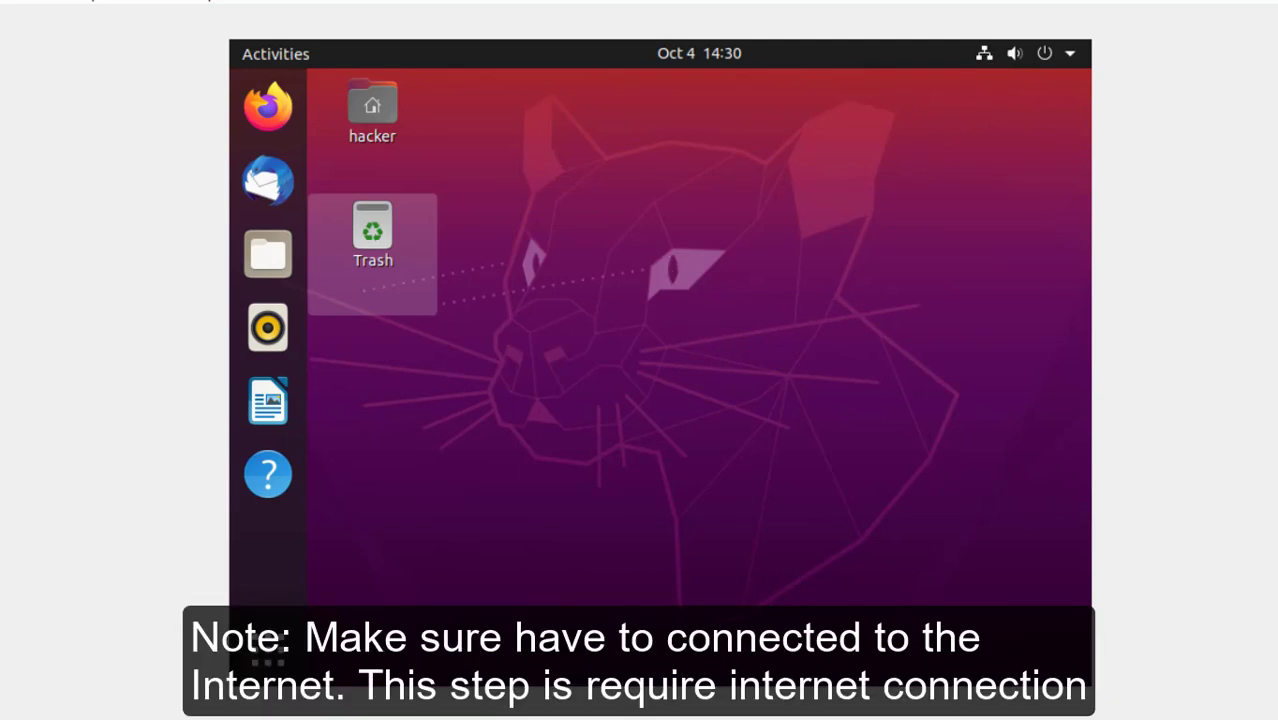
Step: Insert the Guest Additions CD image into the virtual machine and run its VBox_GAs_6.1.14 software
click(516, 220)
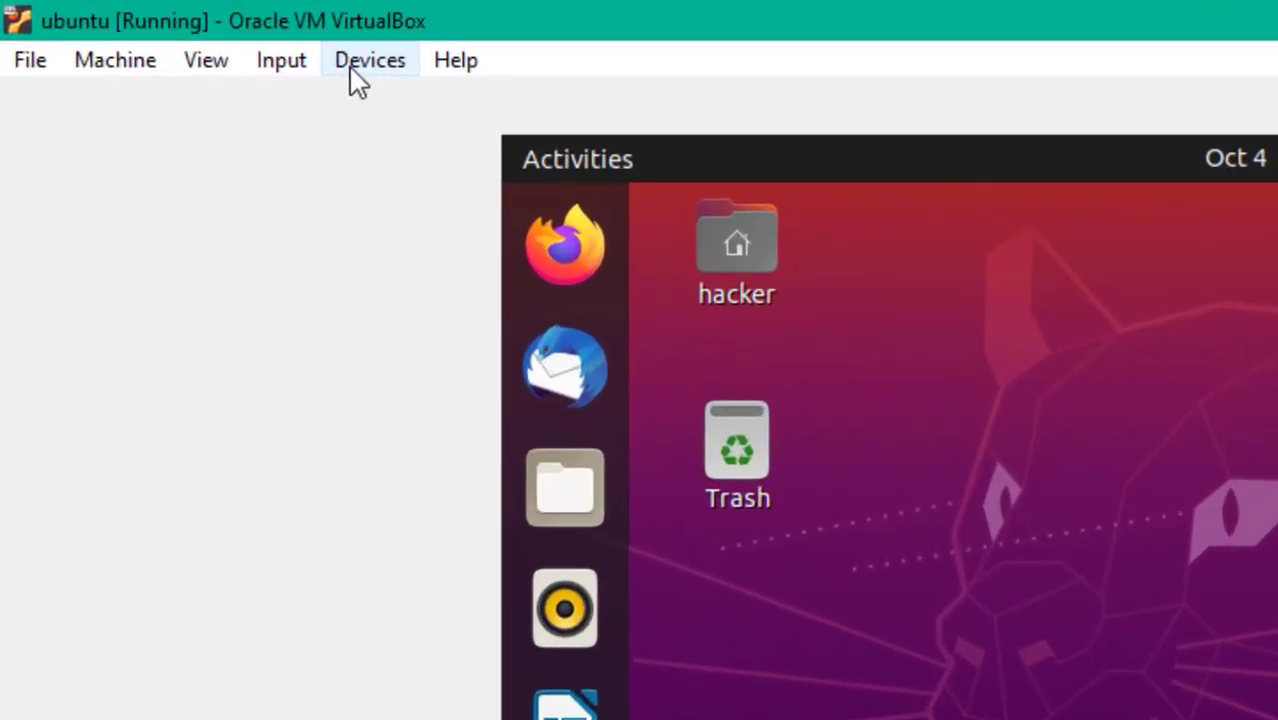
click(195, 32)
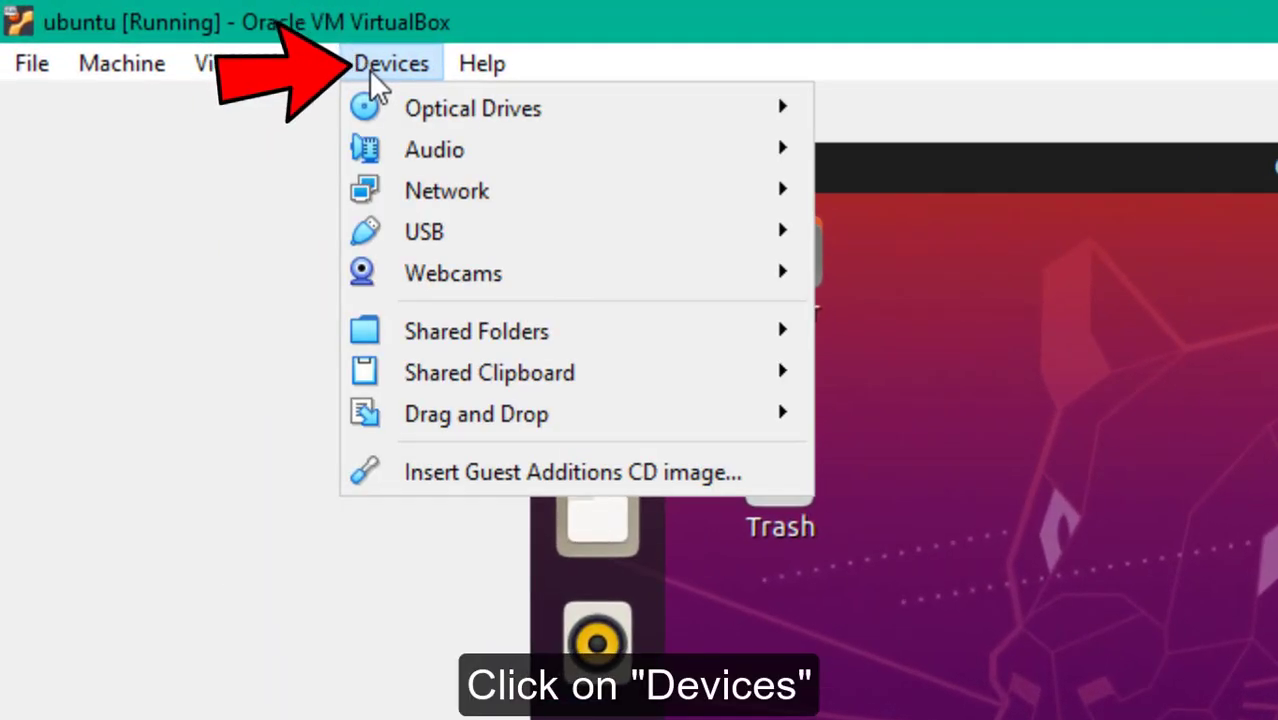
mouse_move(440, 420)
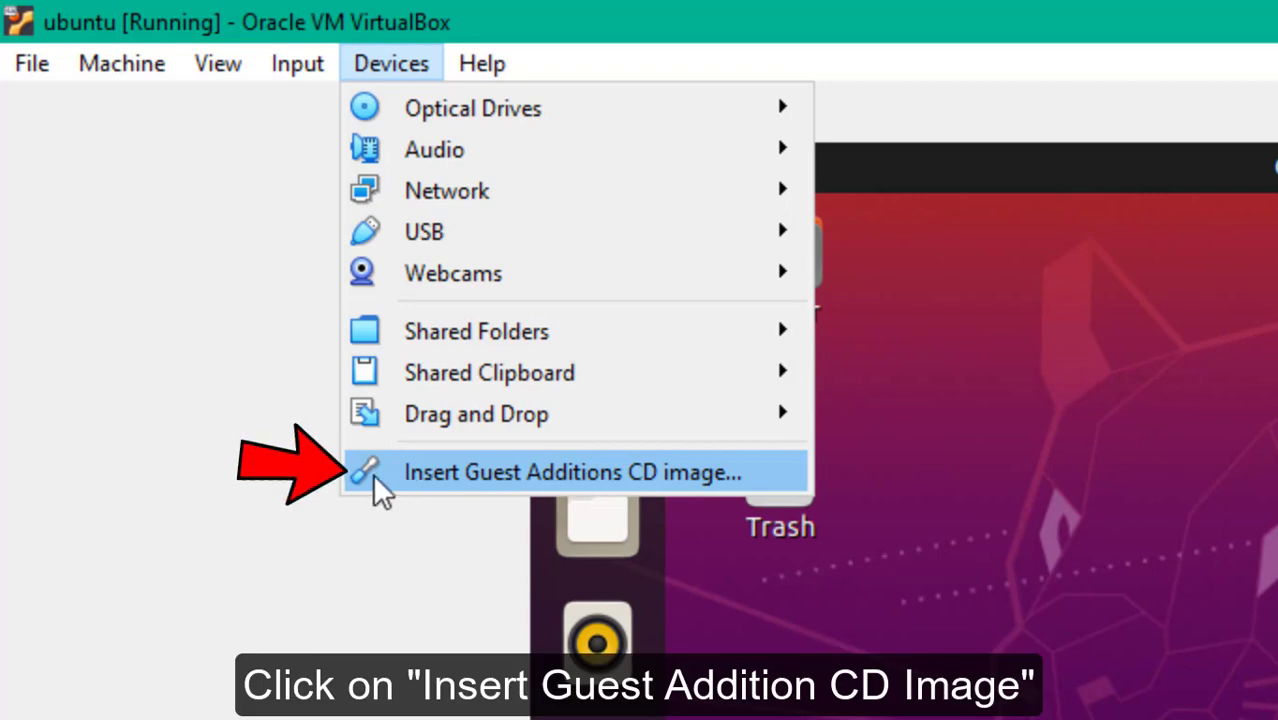
click(408, 477)
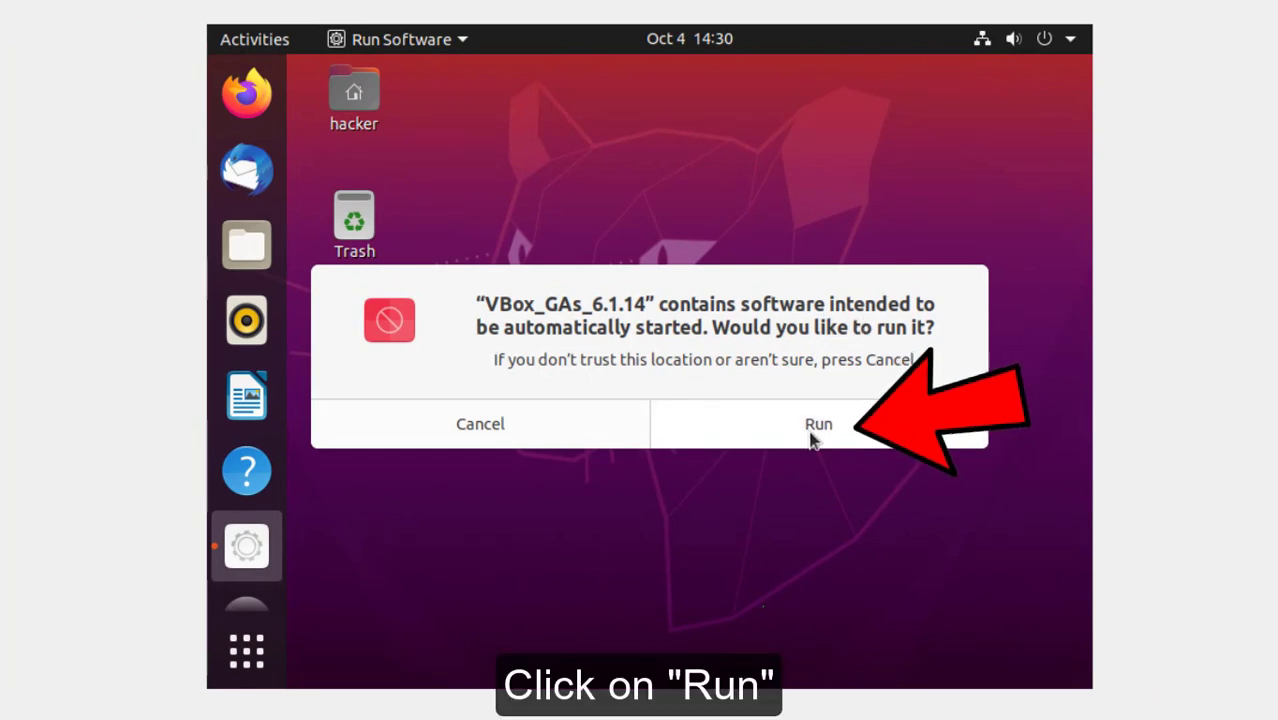
click(816, 428)
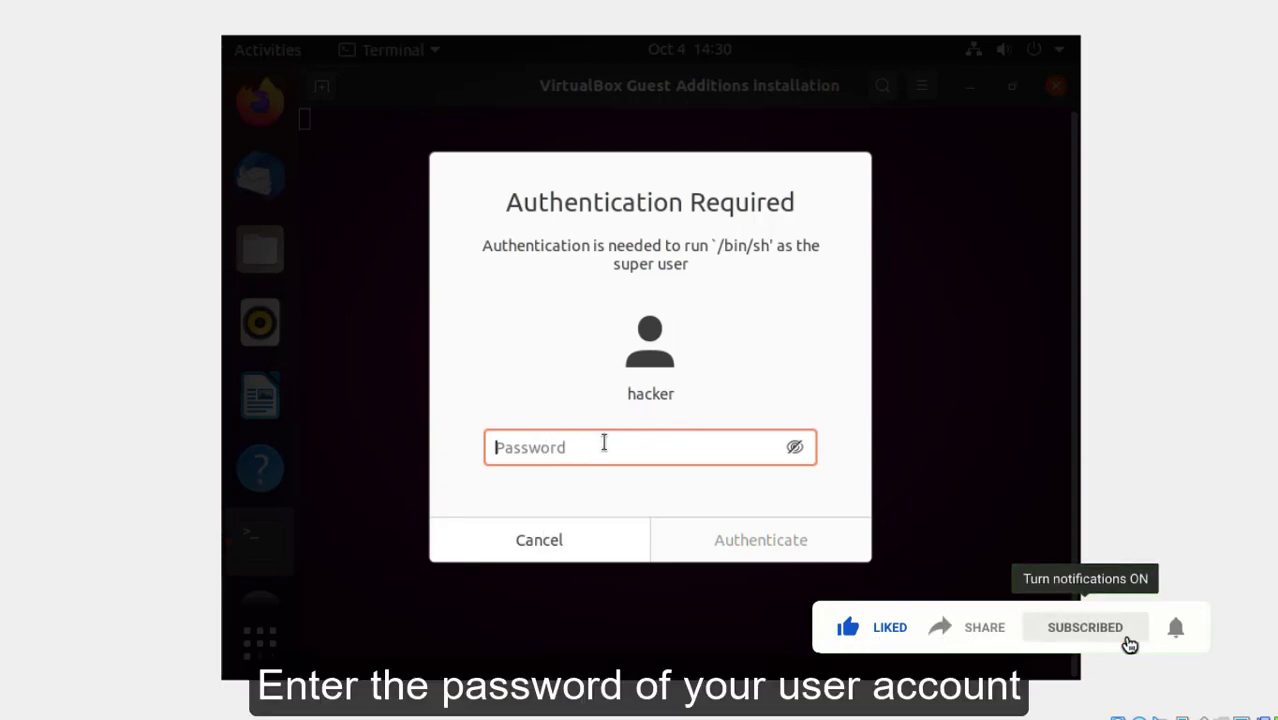
Step: Authenticate the Guest Additions installation with the account password and close the installer window once it finishes
text(••)
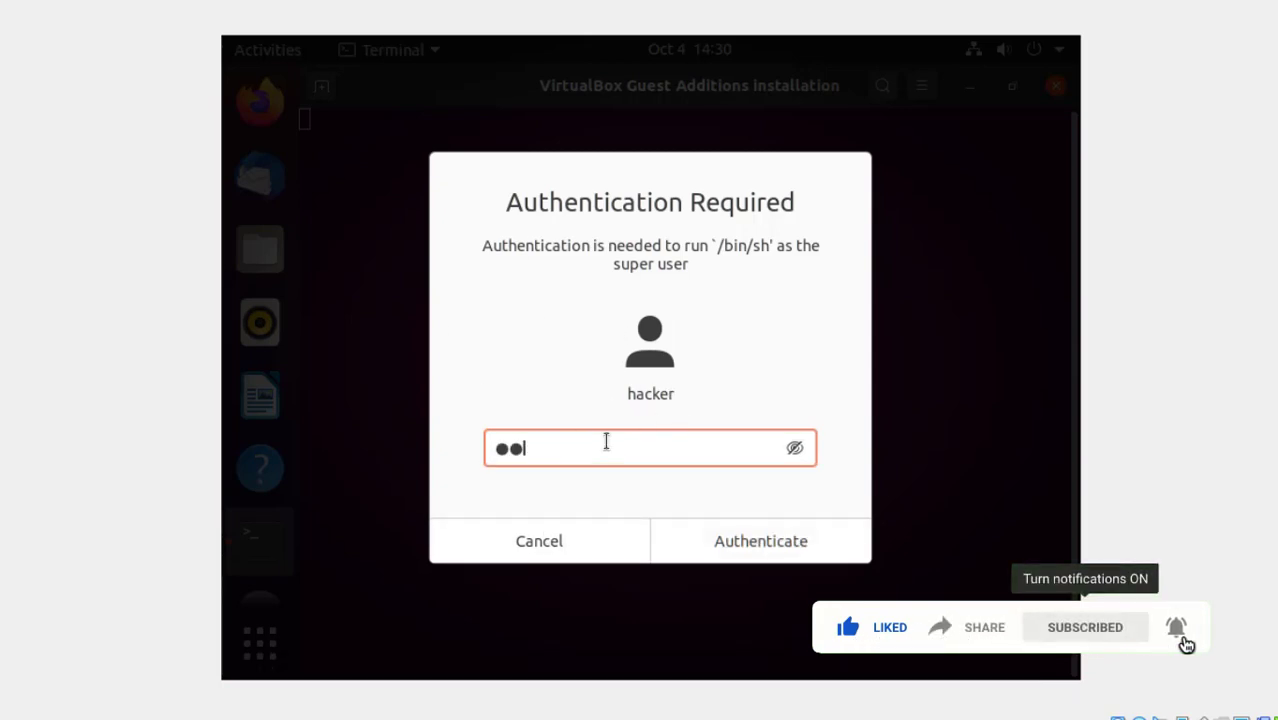
text(••••••••)
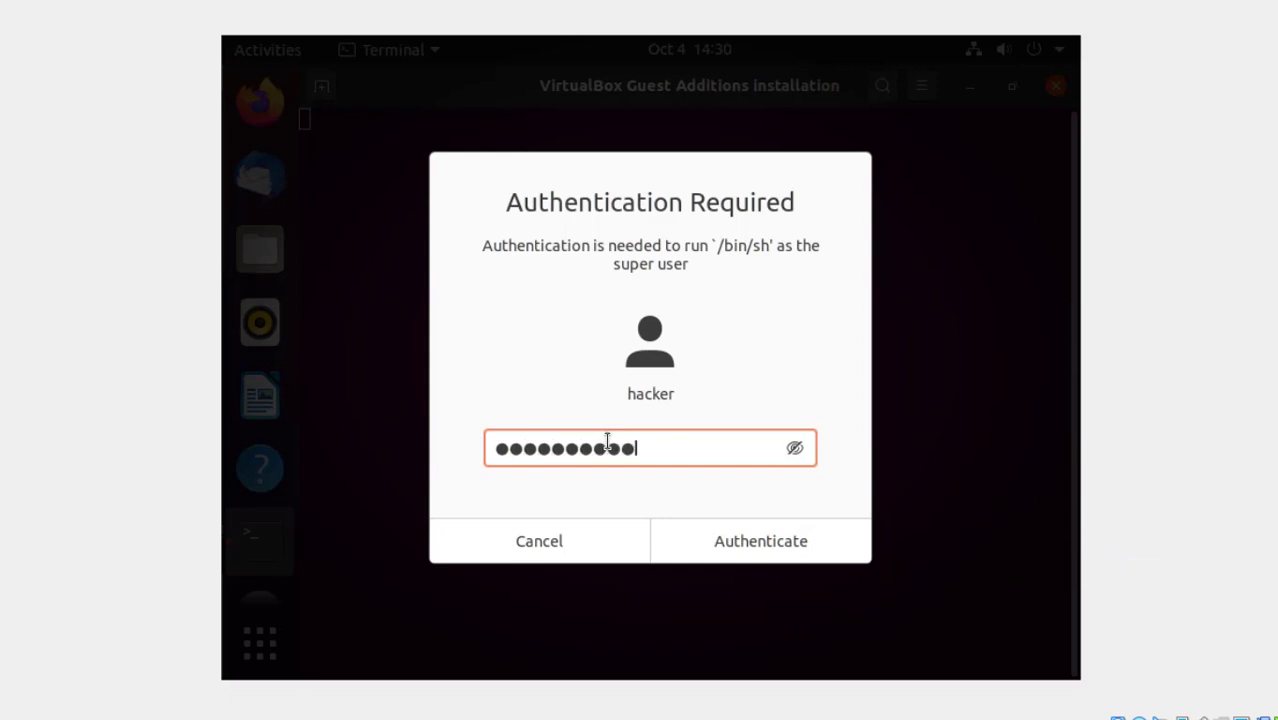
click(742, 558)
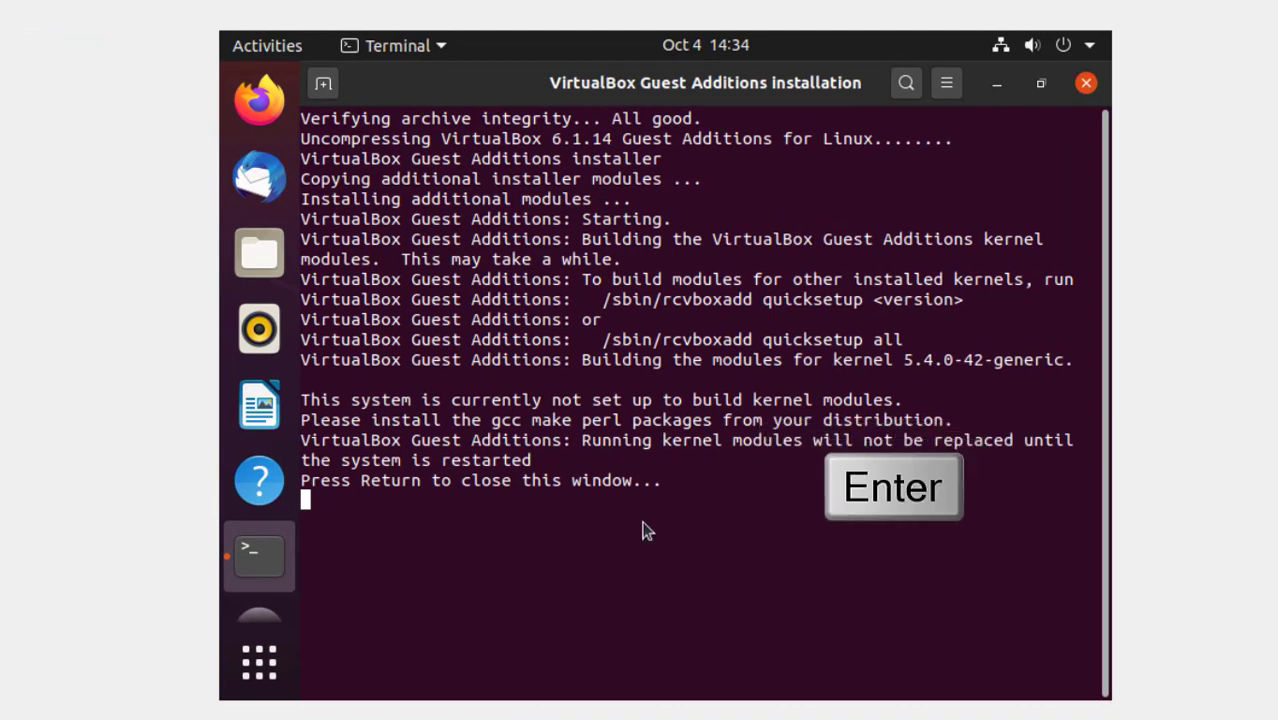
key(Return)
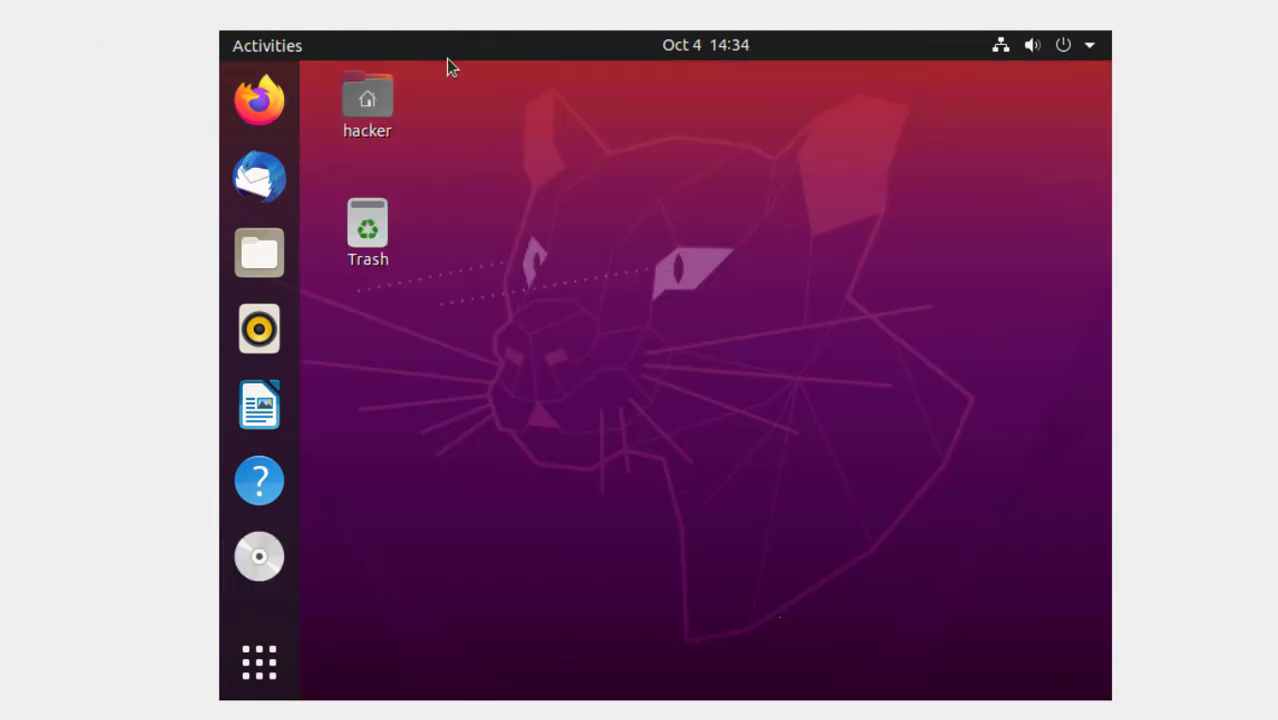
Step: Restart Ubuntu from within the guest system
click(1064, 52)
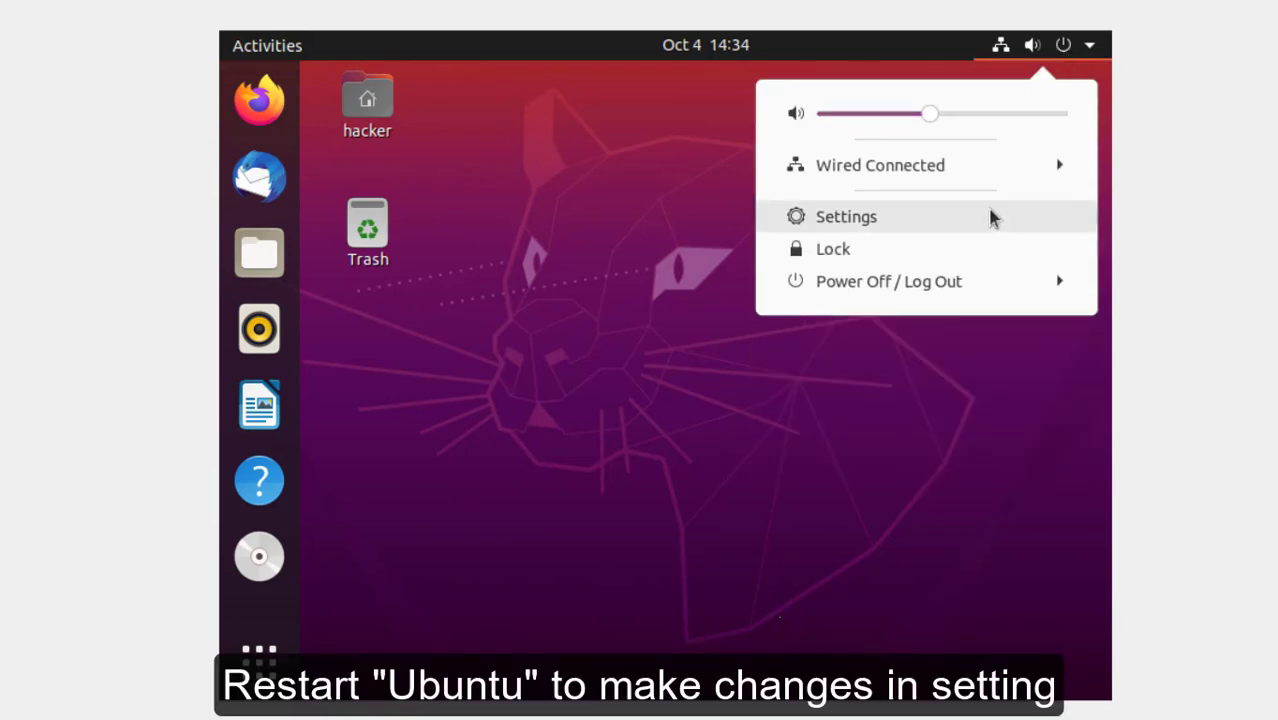
click(903, 288)
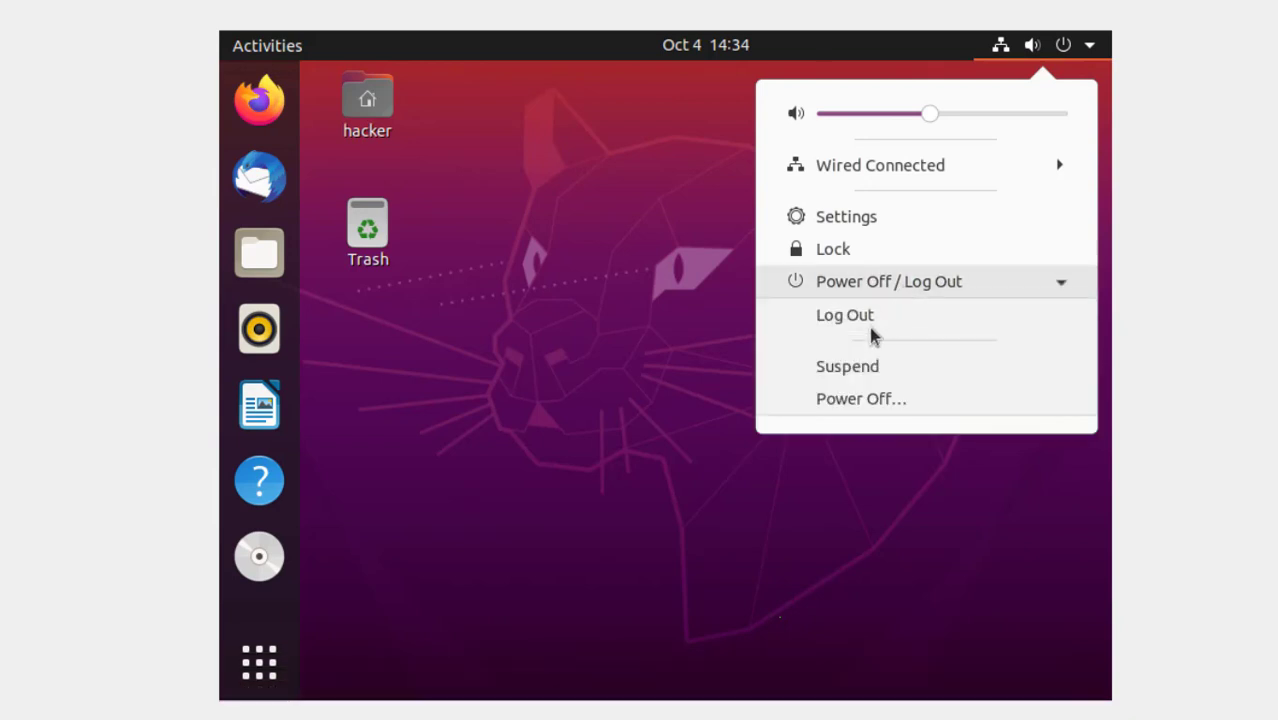
click(806, 408)
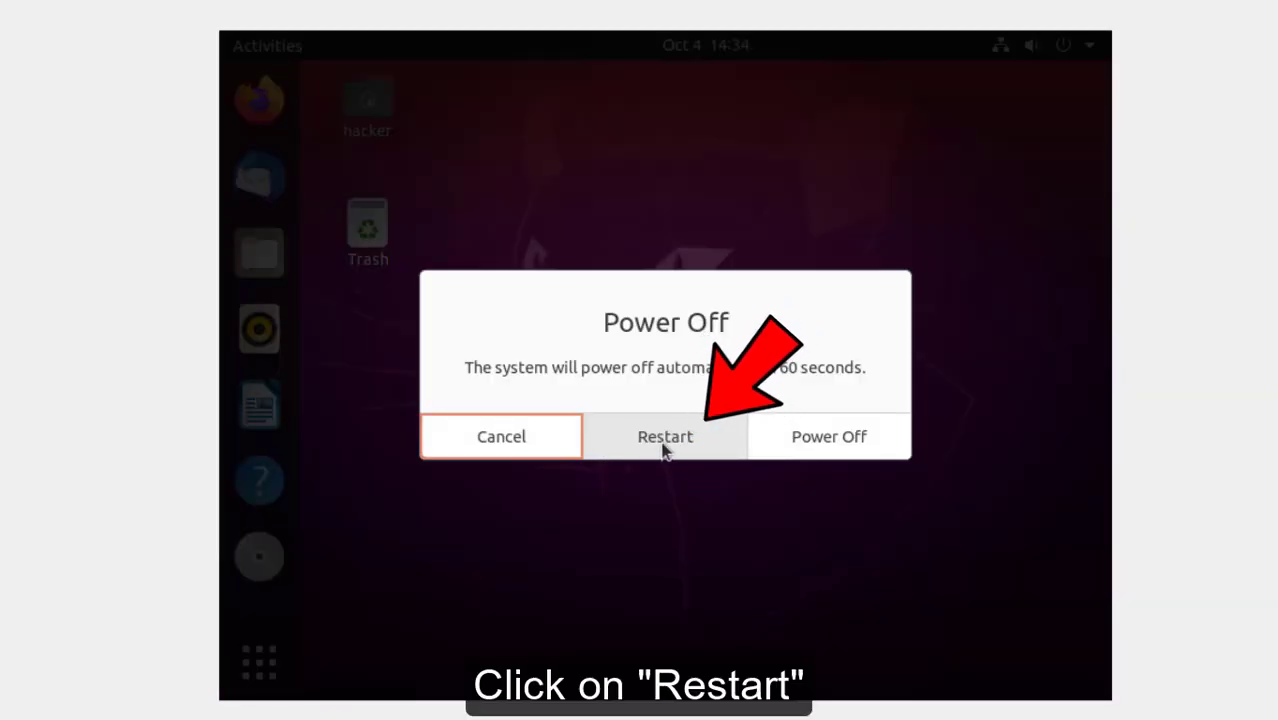
click(653, 451)
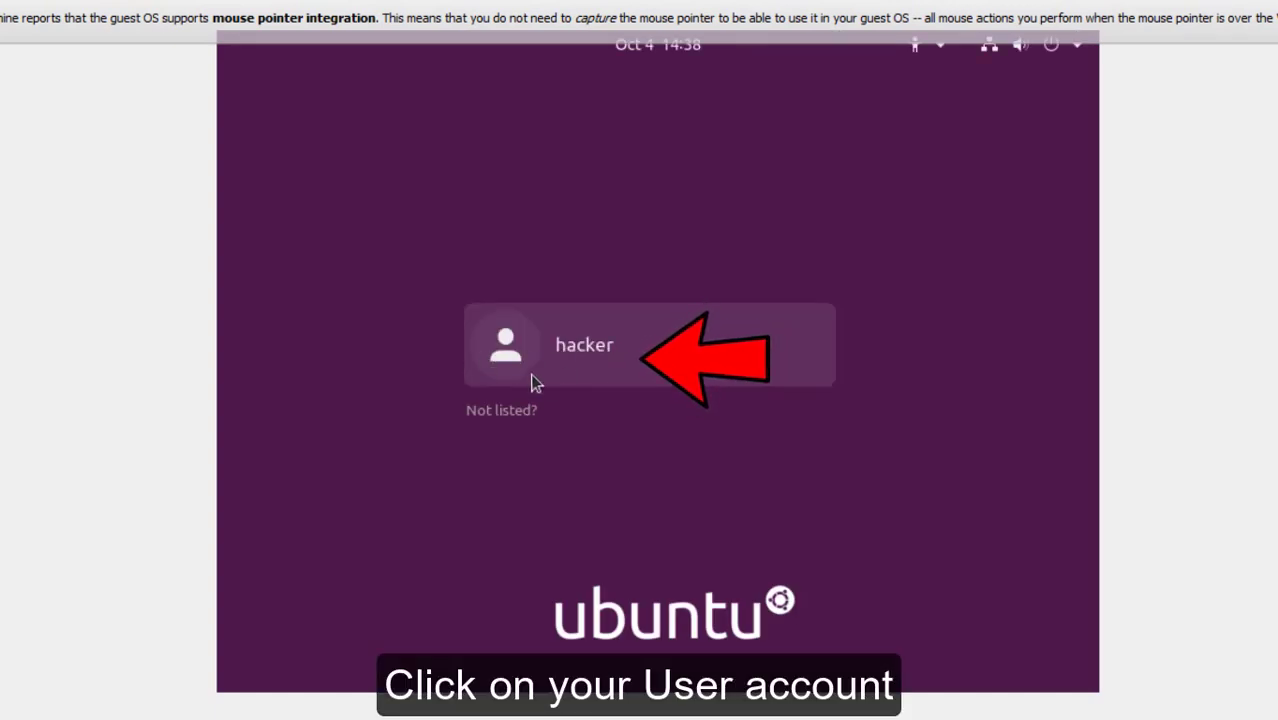
Step: Log in to the hacker account with the account password
click(593, 359)
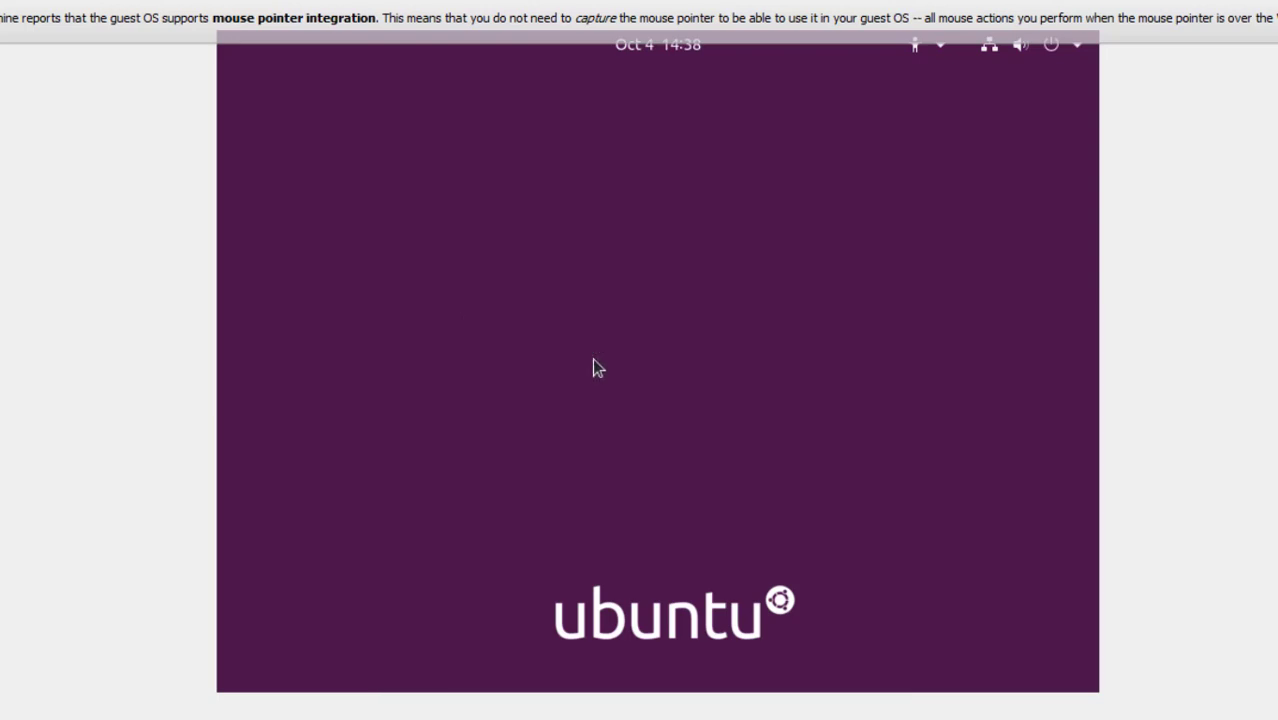
text(********)
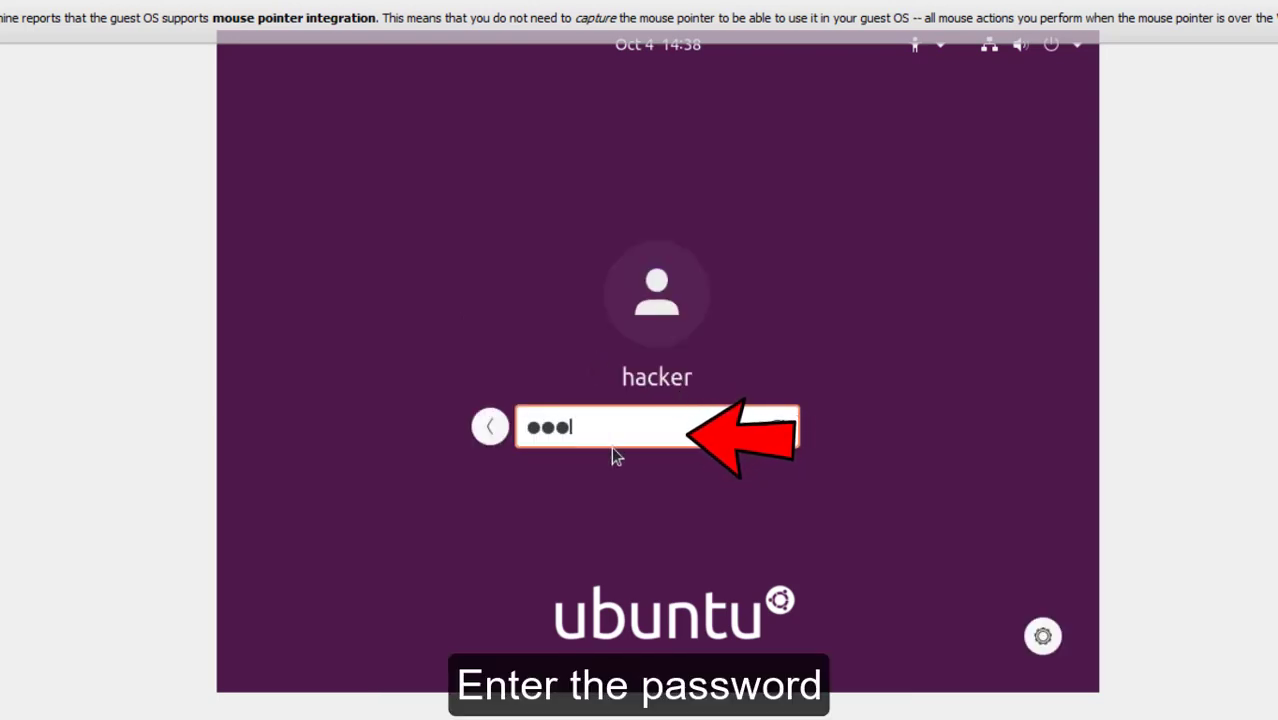
text(**)
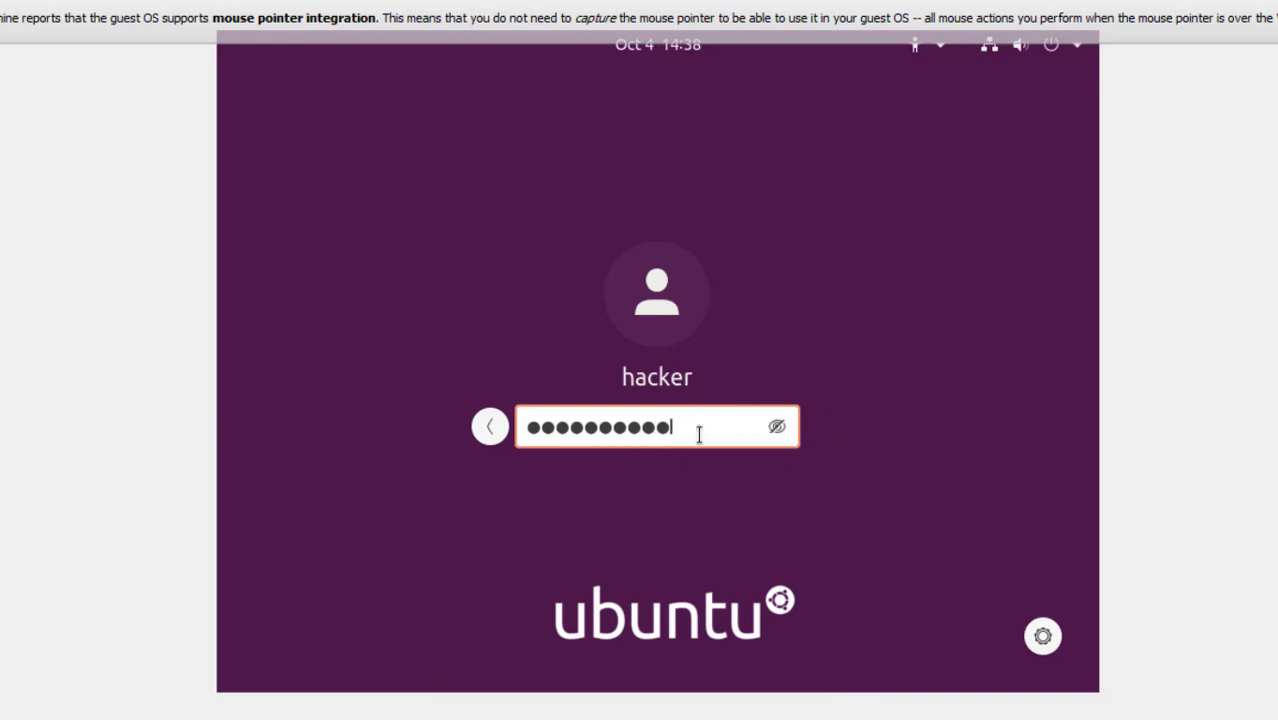
key(Return)
key(Return)
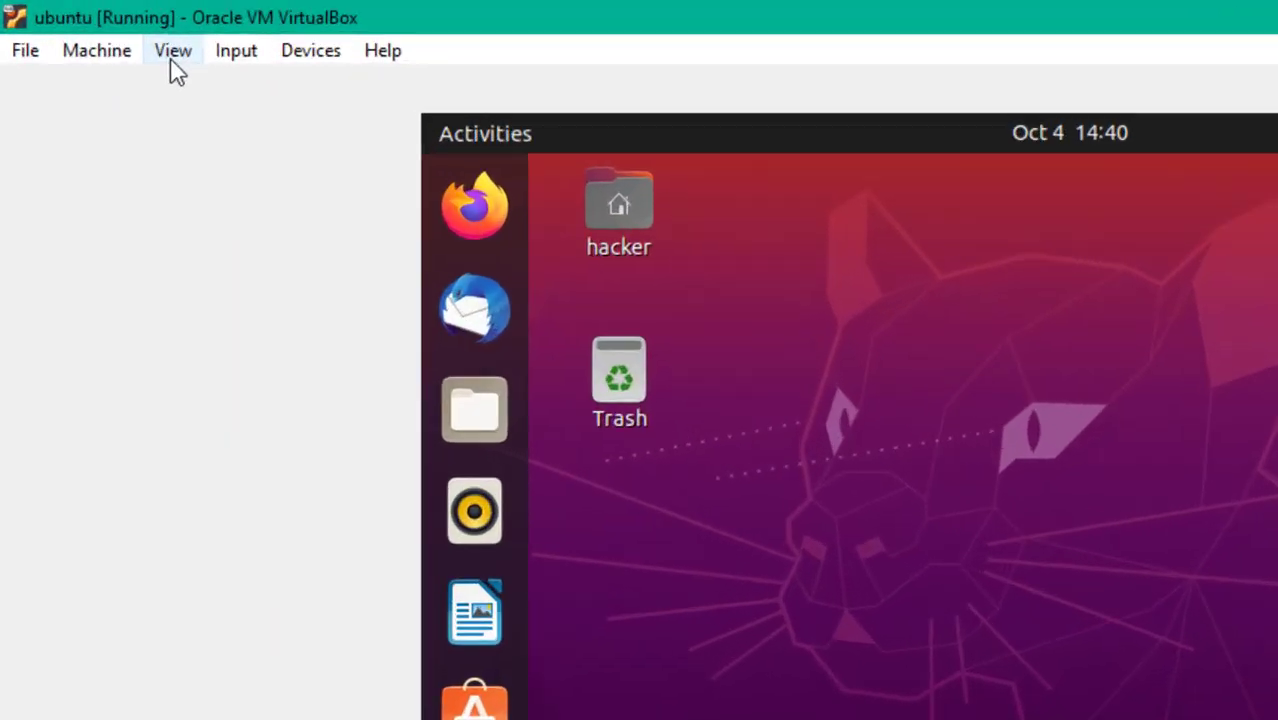
Step: Switch the Ubuntu virtual machine to Full-screen Mode and select the home folder on the desktop
click(112, 33)
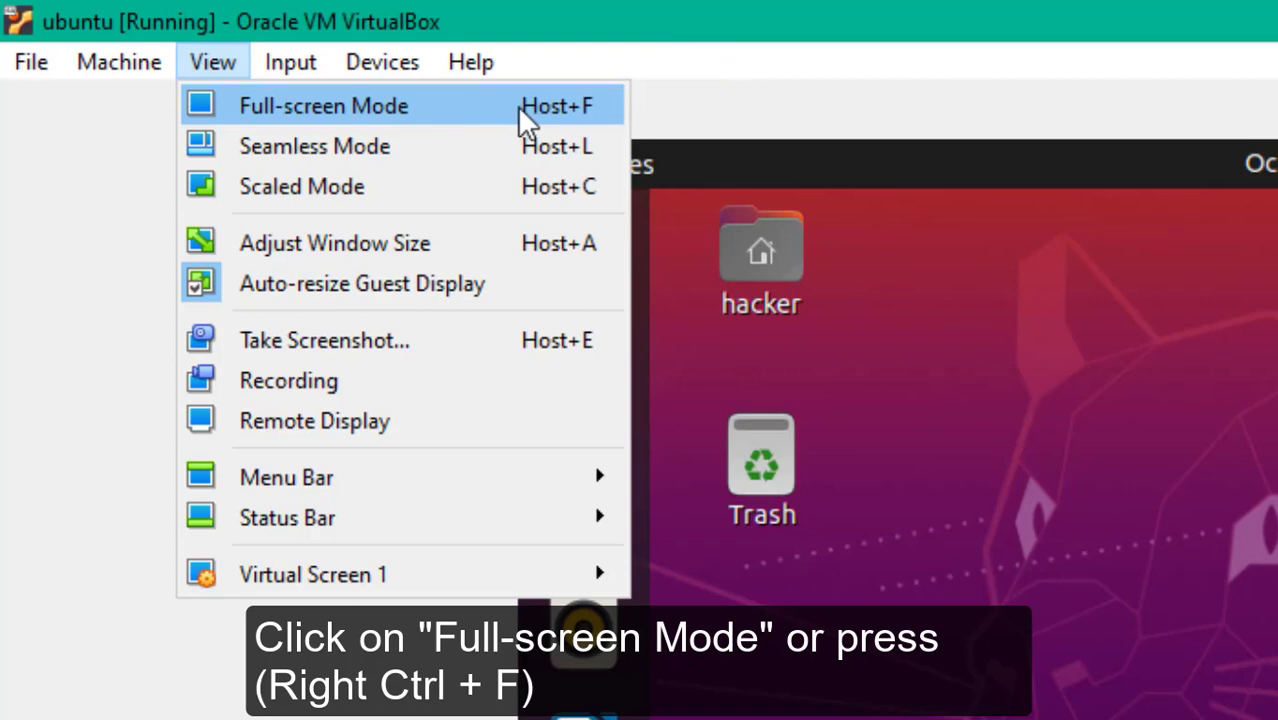
click(490, 112)
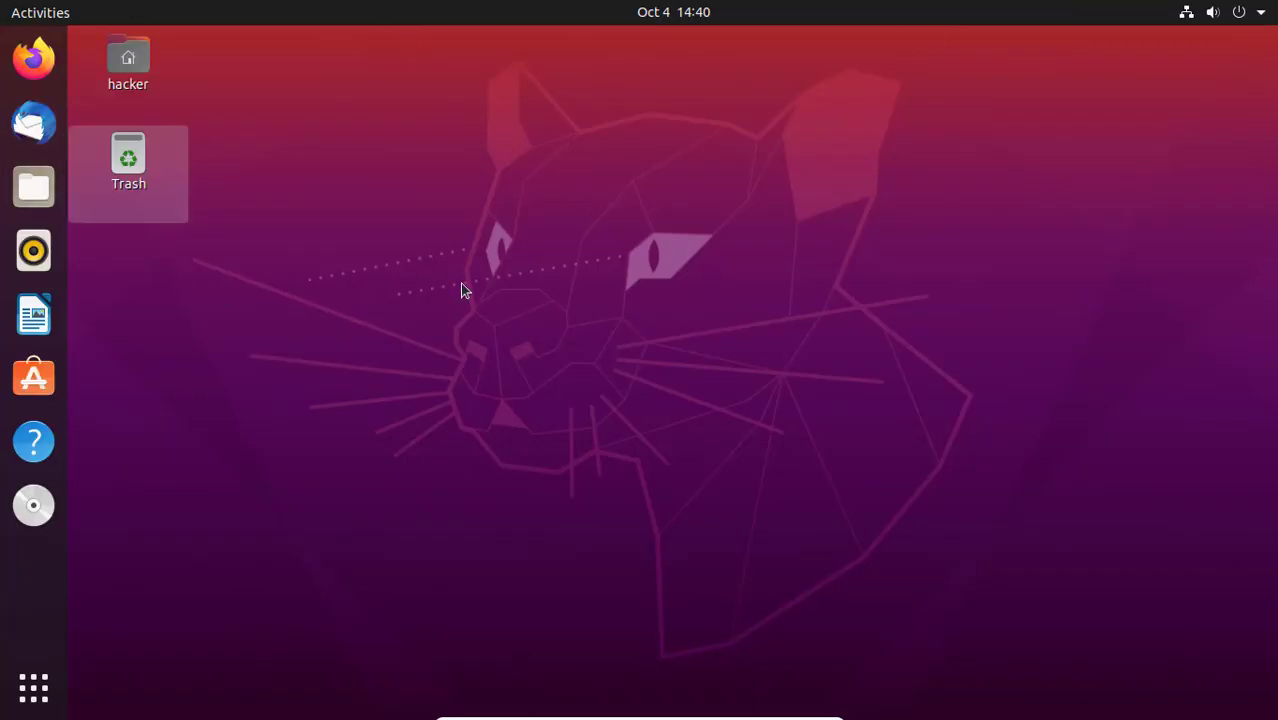
click(128, 65)
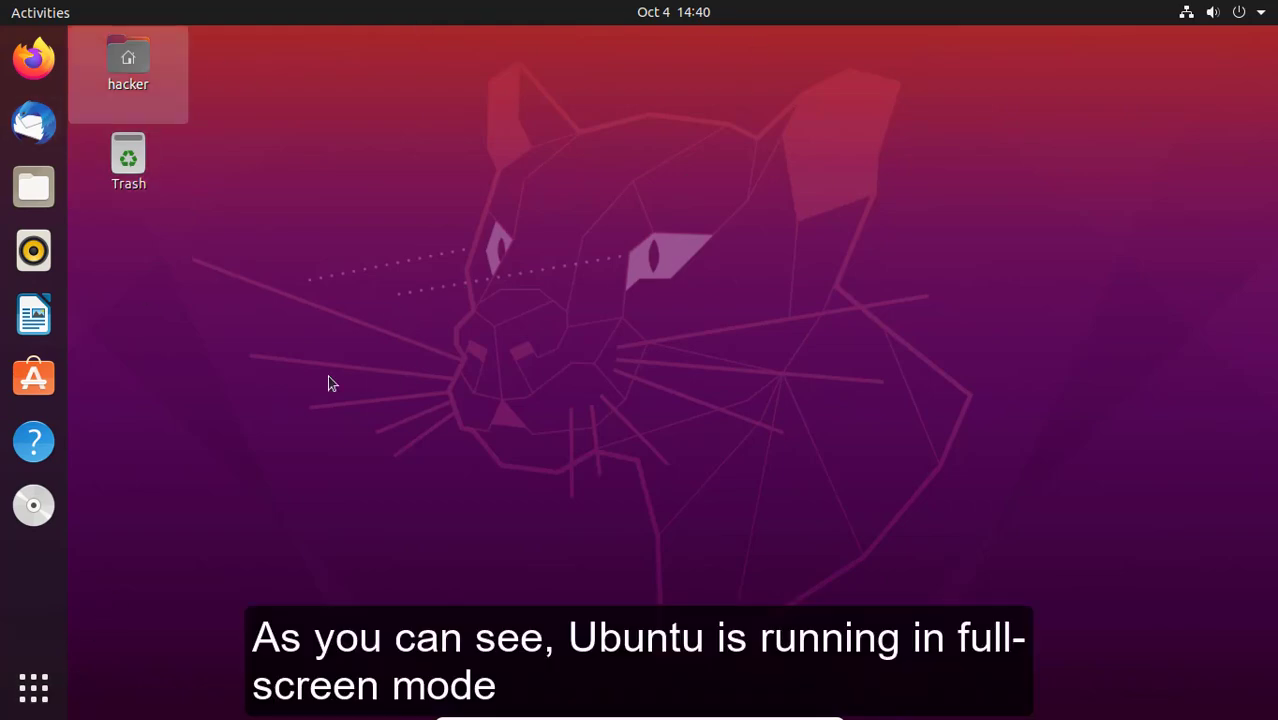